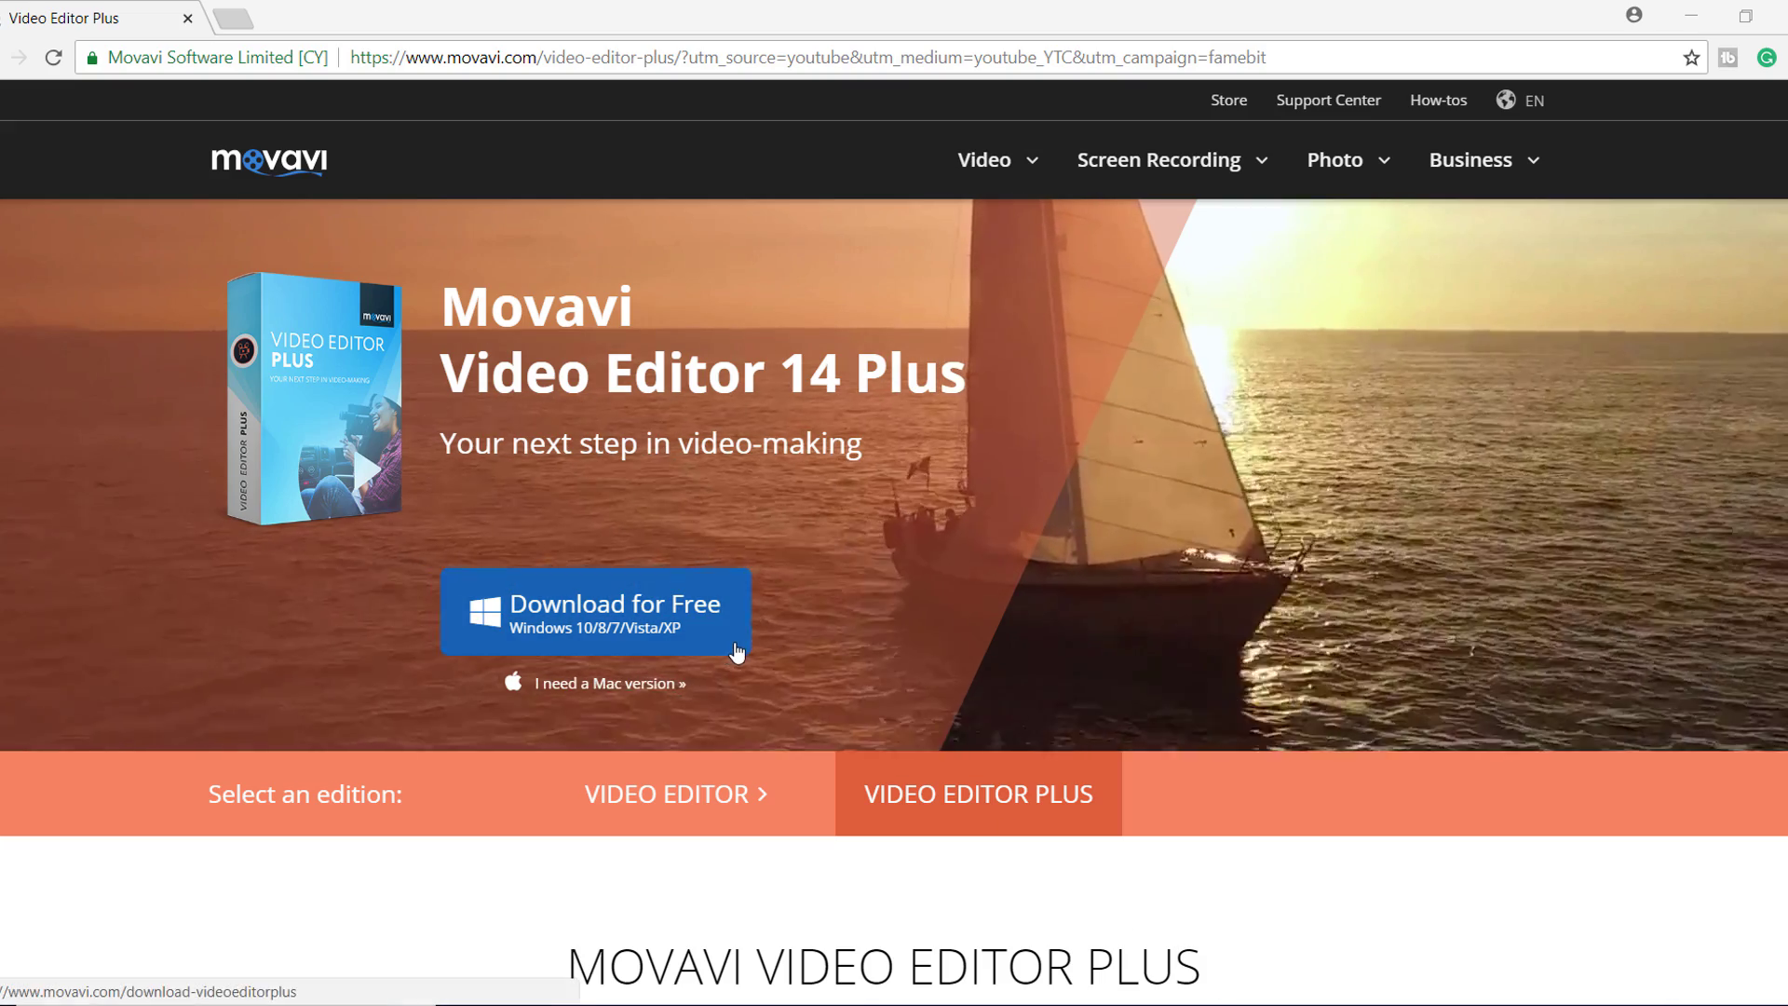
- Download the free Windows installer of Movavi Video Editor 14 Plus from the product page
{"action": "left_click", "coordinate": [735, 654]}
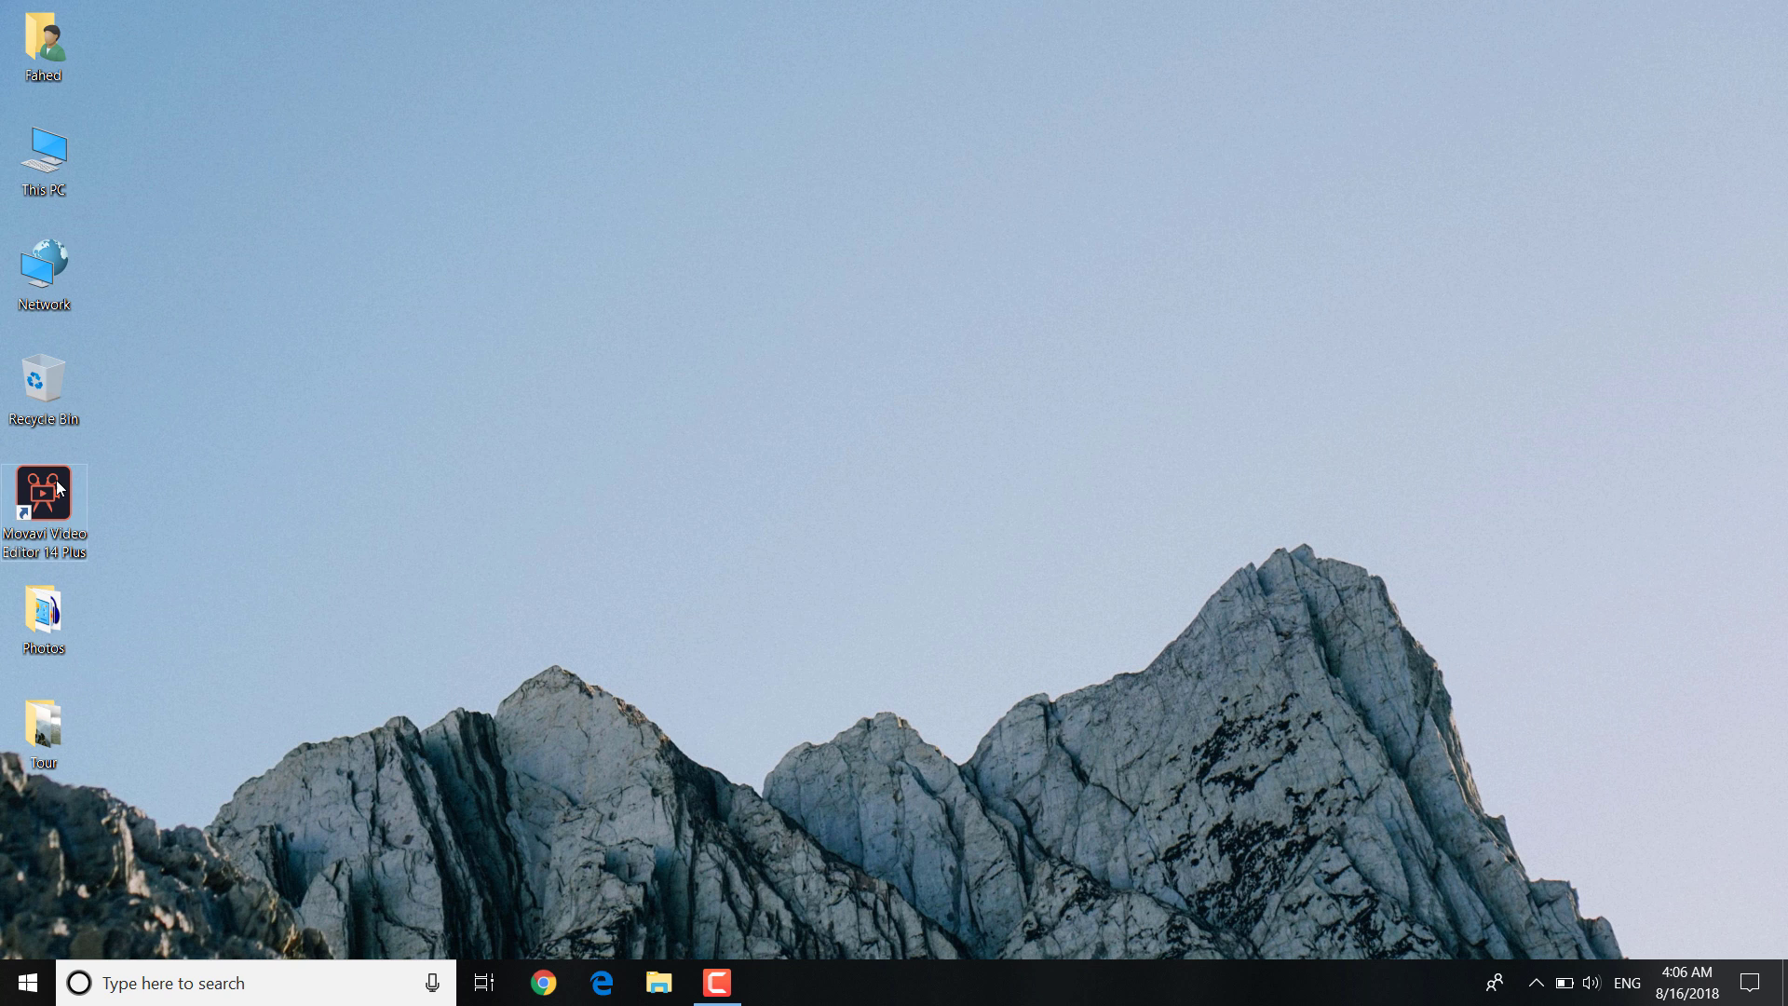
- Launch Movavi Video Editor 14 Plus and start a montage in Easy Mode
{"action": "double_click", "coordinate": [58, 486]}
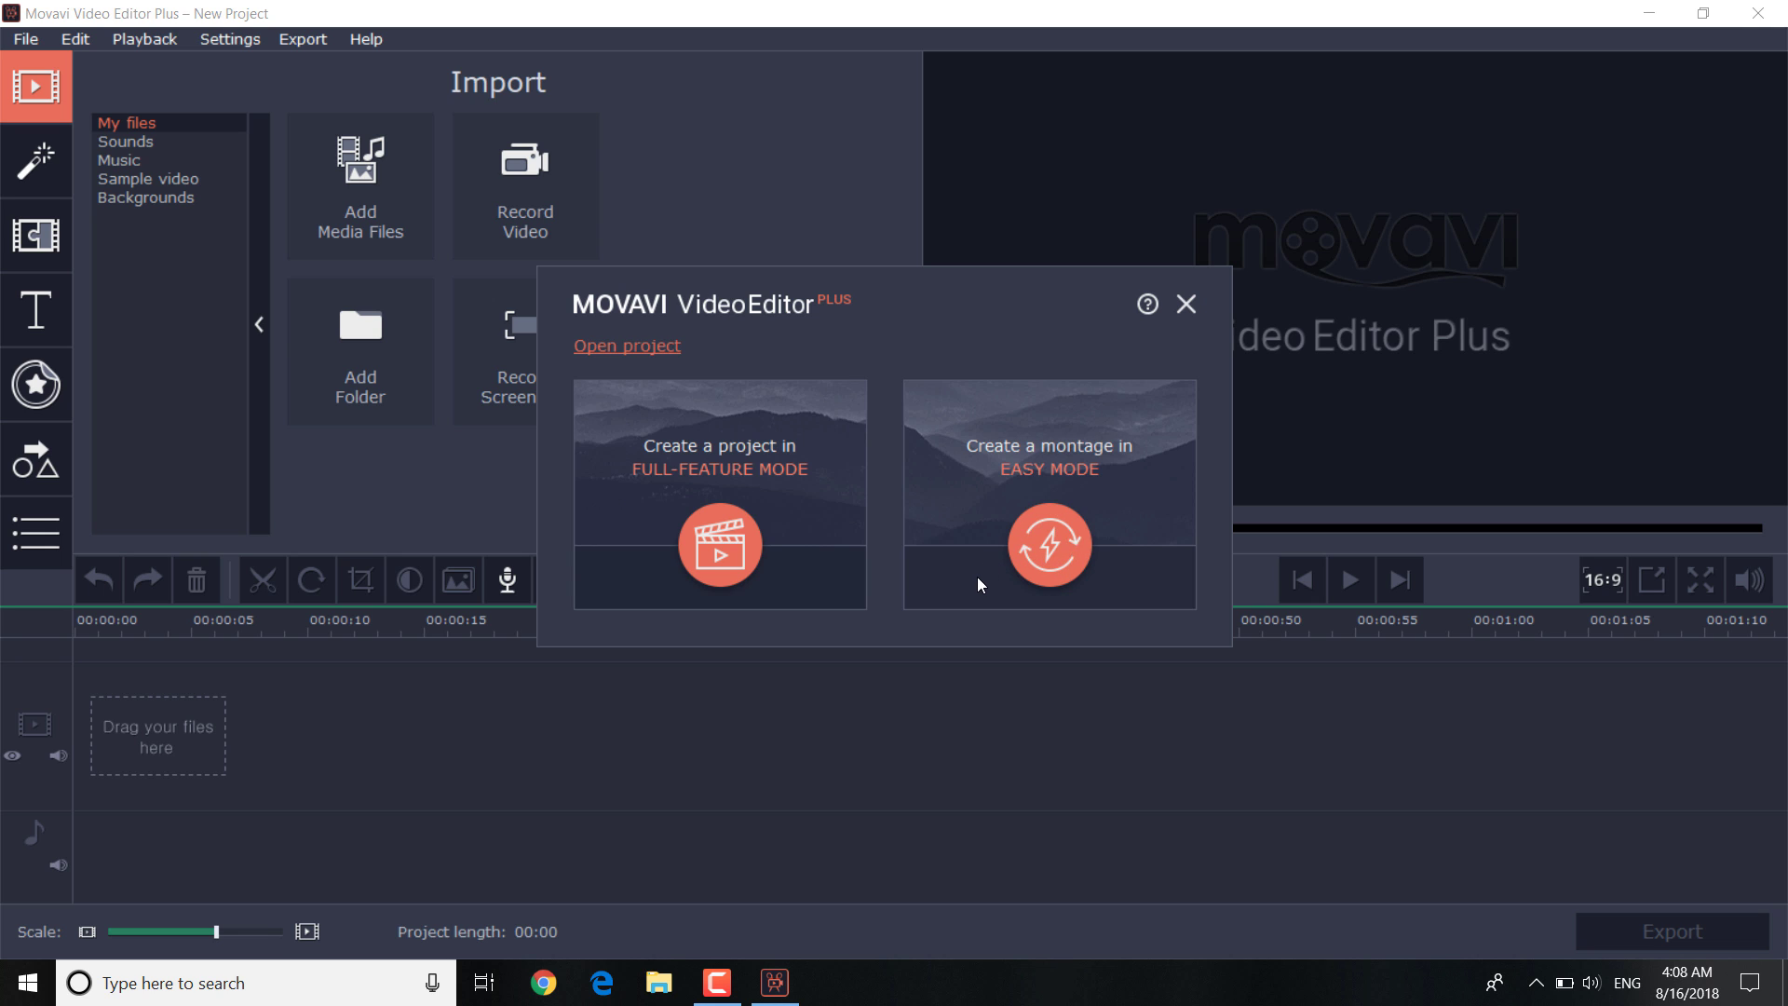
{"action": "left_click", "coordinate": [1031, 542]}
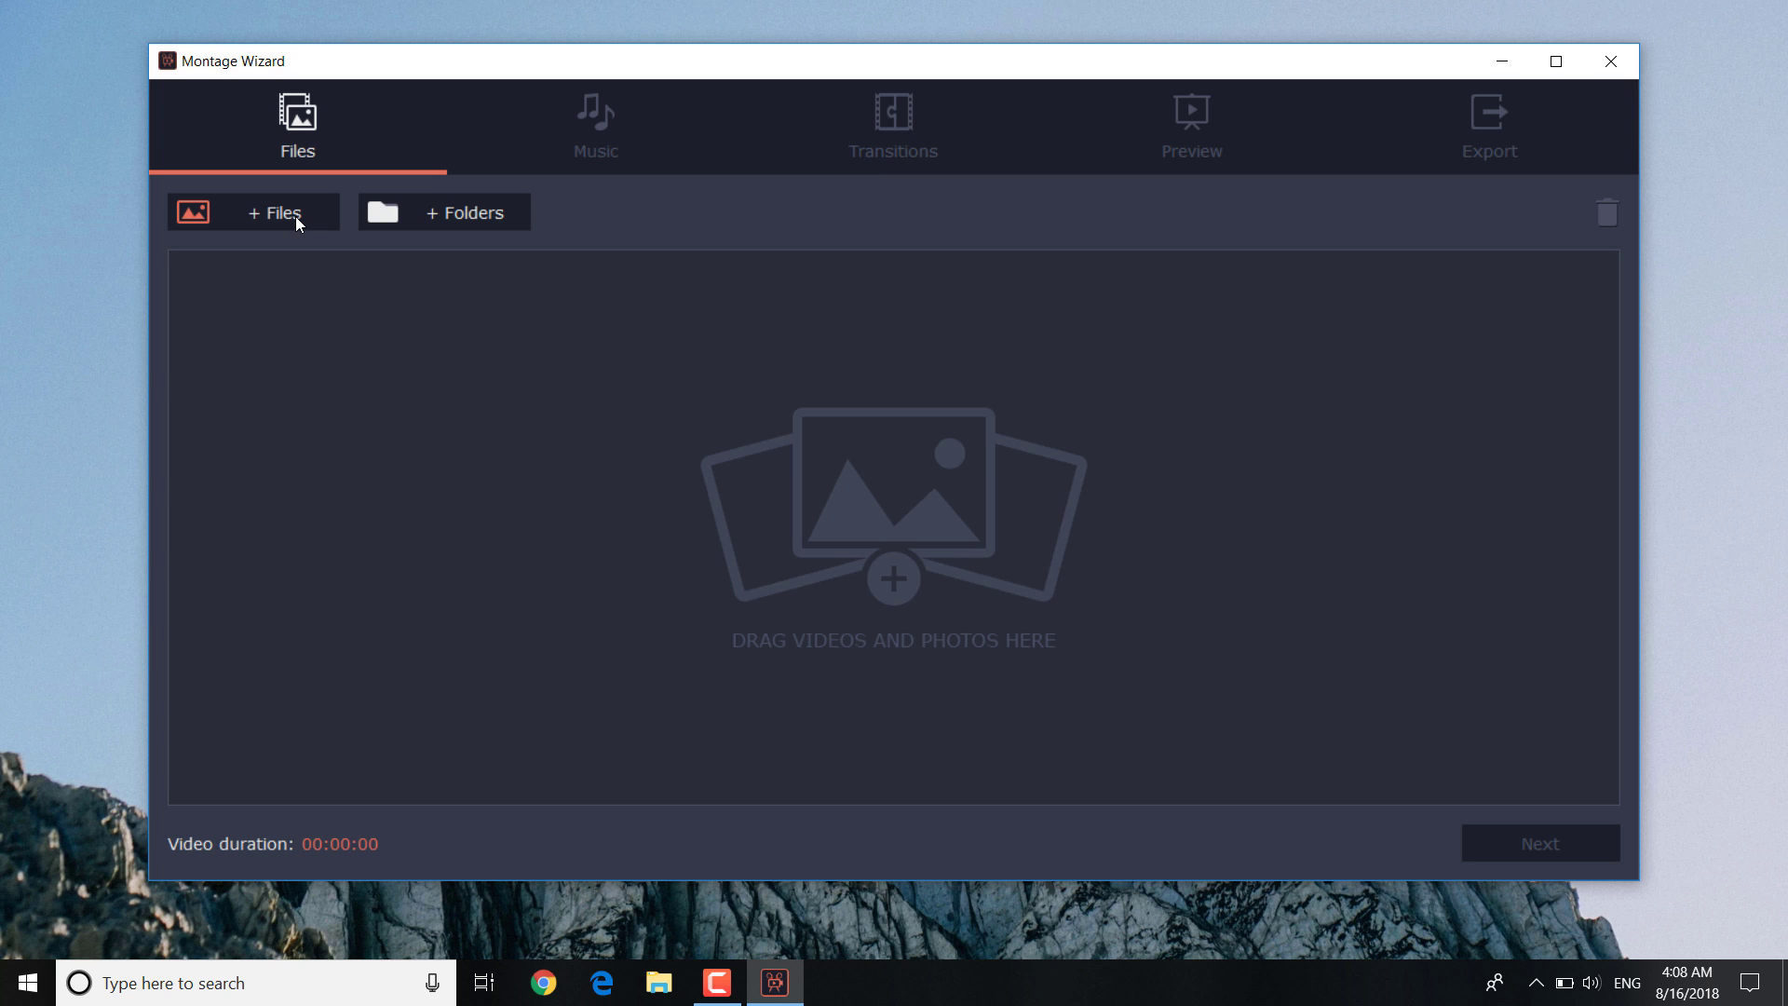
- Load all photos from the Tour folder into the Montage Wizard
{"action": "left_click", "coordinate": [442, 214]}
{"action": "left_click", "coordinate": [576, 288]}
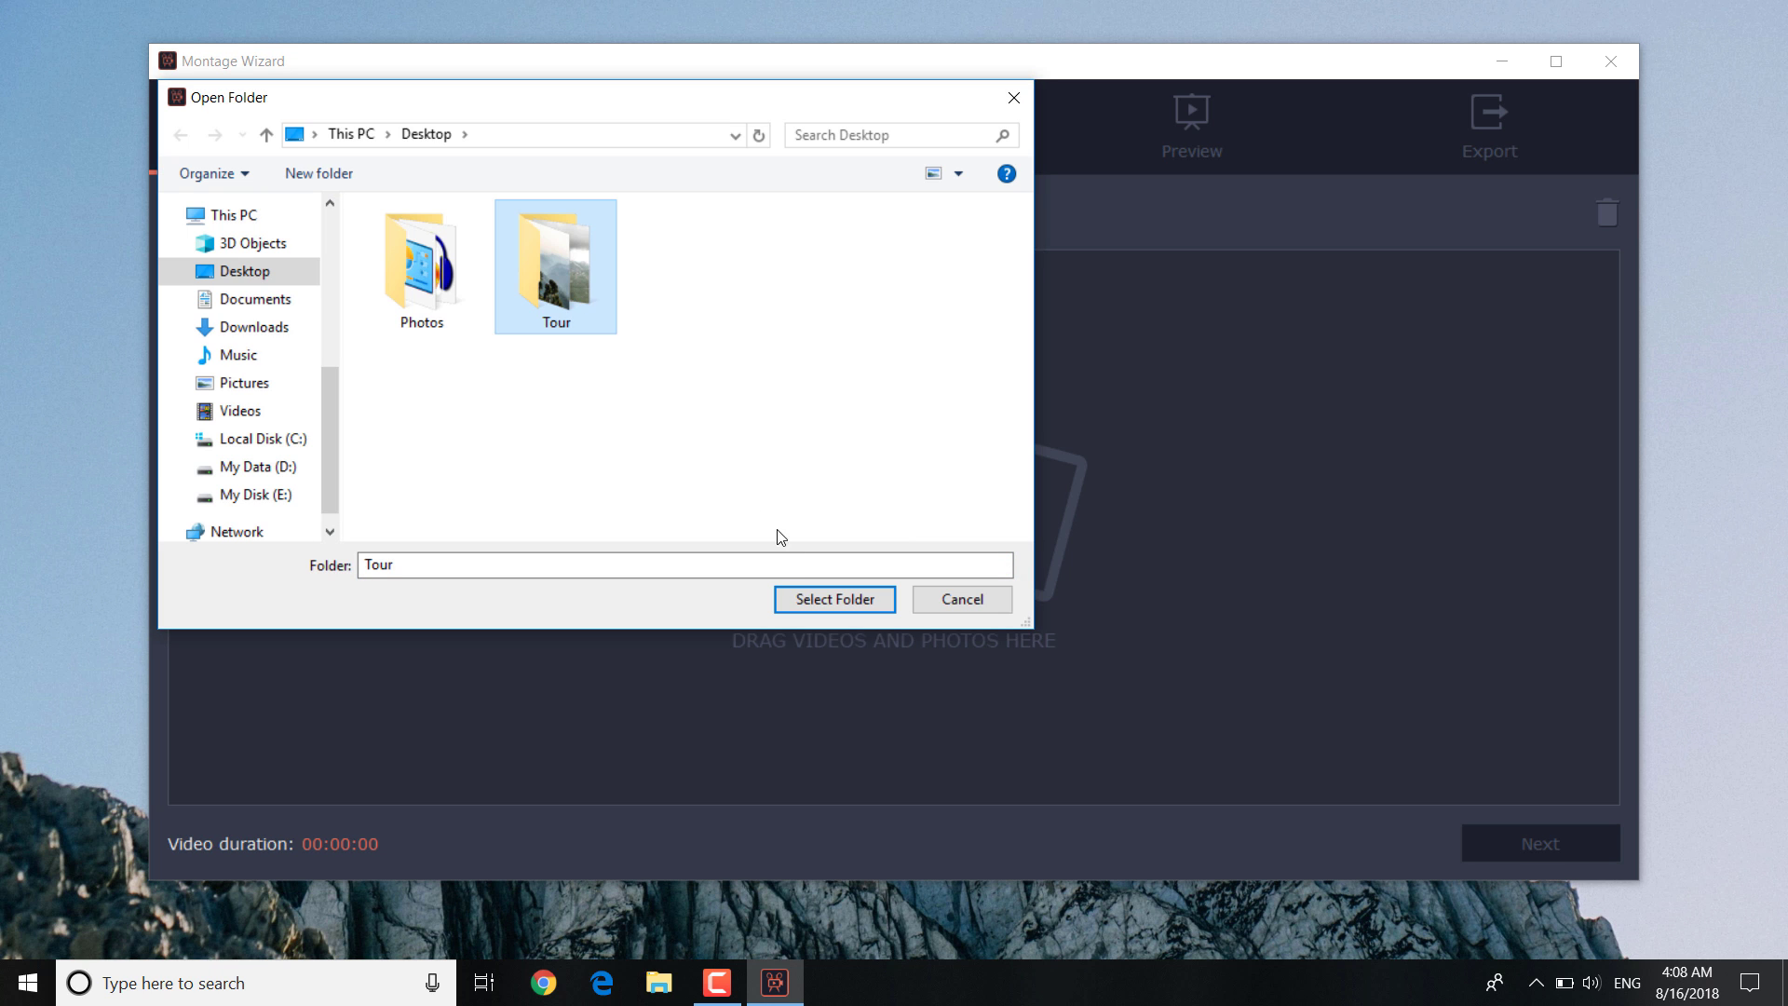
{"action": "left_click", "coordinate": [793, 598]}
- Reorder the photos: bus photo first, men-on-bench photo moved to third place
{"action": "left_click_drag", "start_coordinate": [350, 689], "coordinate": [293, 372]}
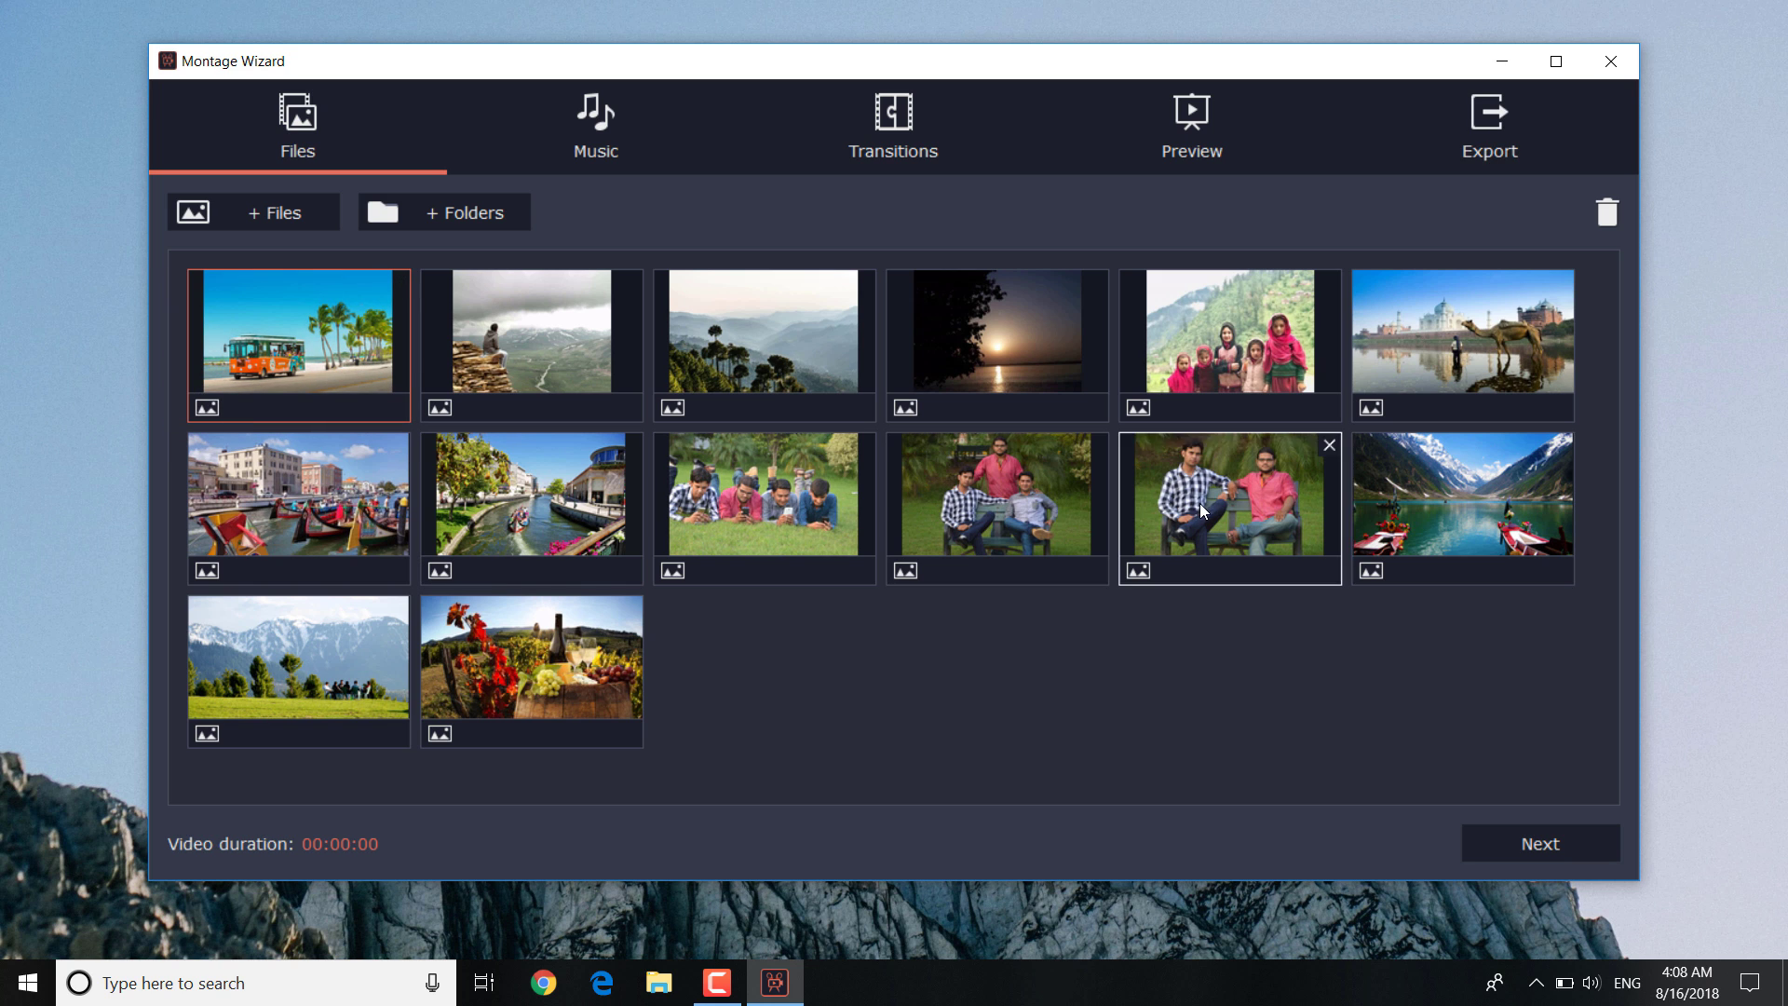
{"action": "left_click_drag", "start_coordinate": [1199, 503], "coordinate": [661, 667]}
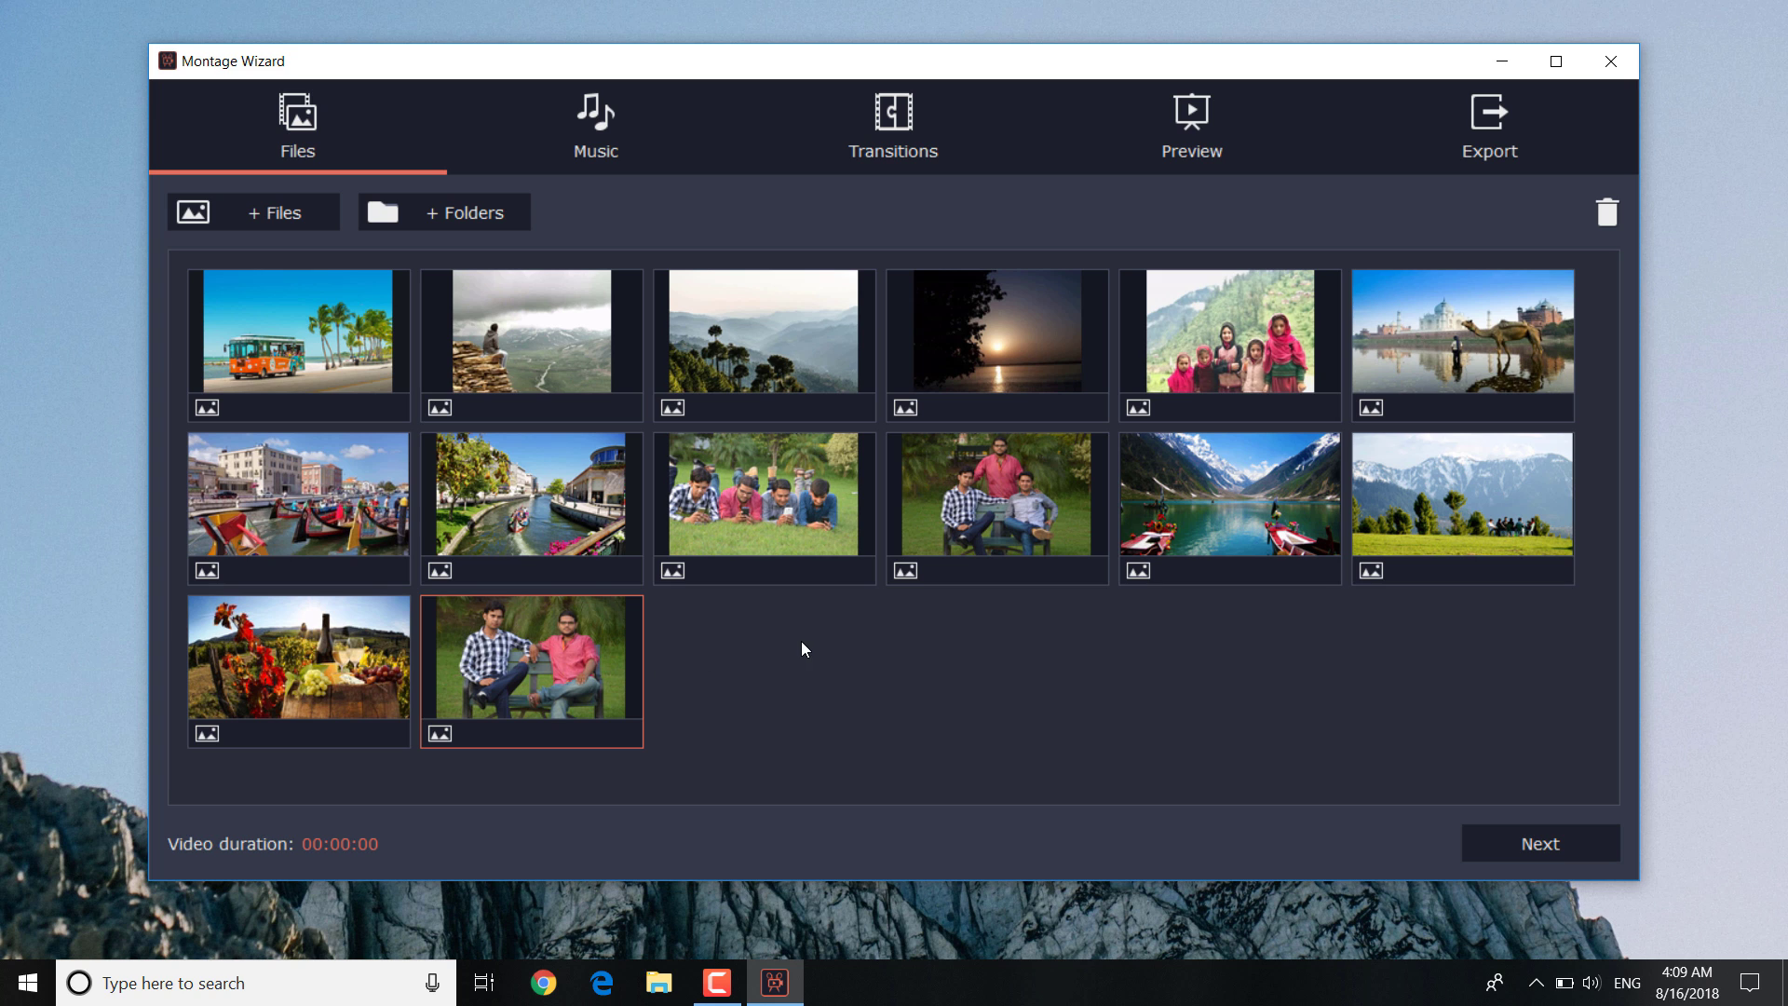
{"action": "left_click_drag", "start_coordinate": [1008, 516], "coordinate": [775, 380]}
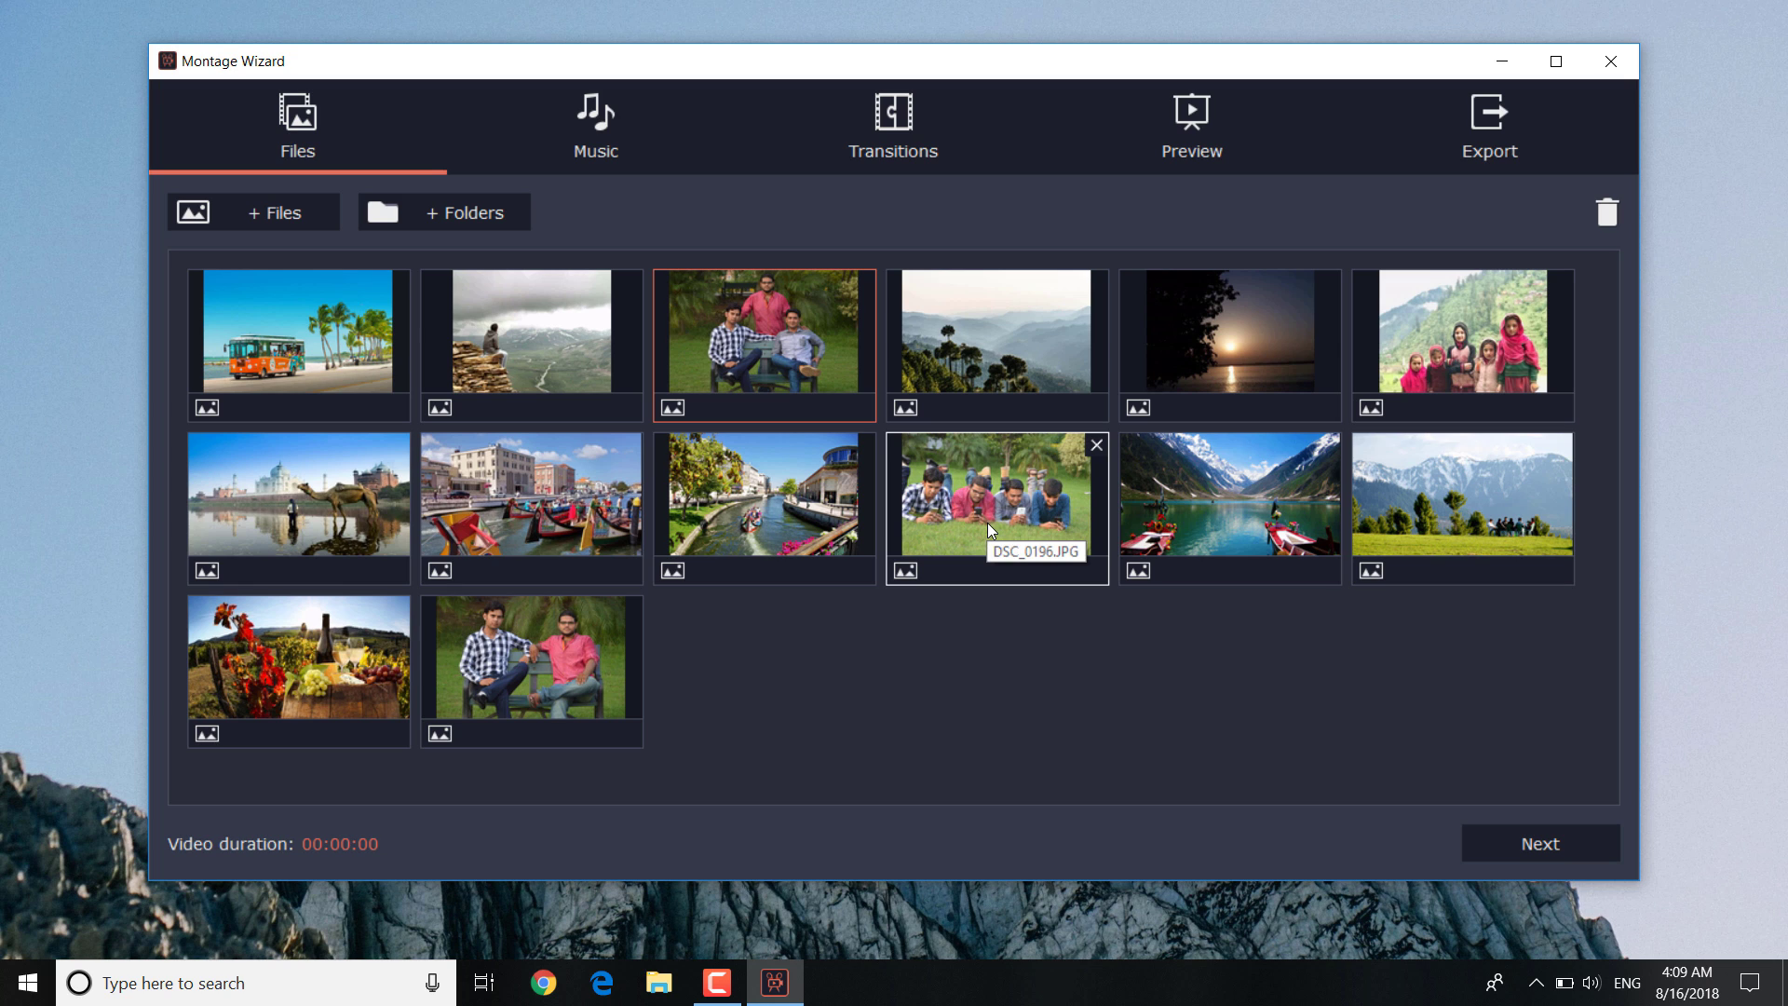
- Add Safety_Net.mp3 from Downloads as the slideshow's background music
{"action": "left_click", "coordinate": [1536, 842]}
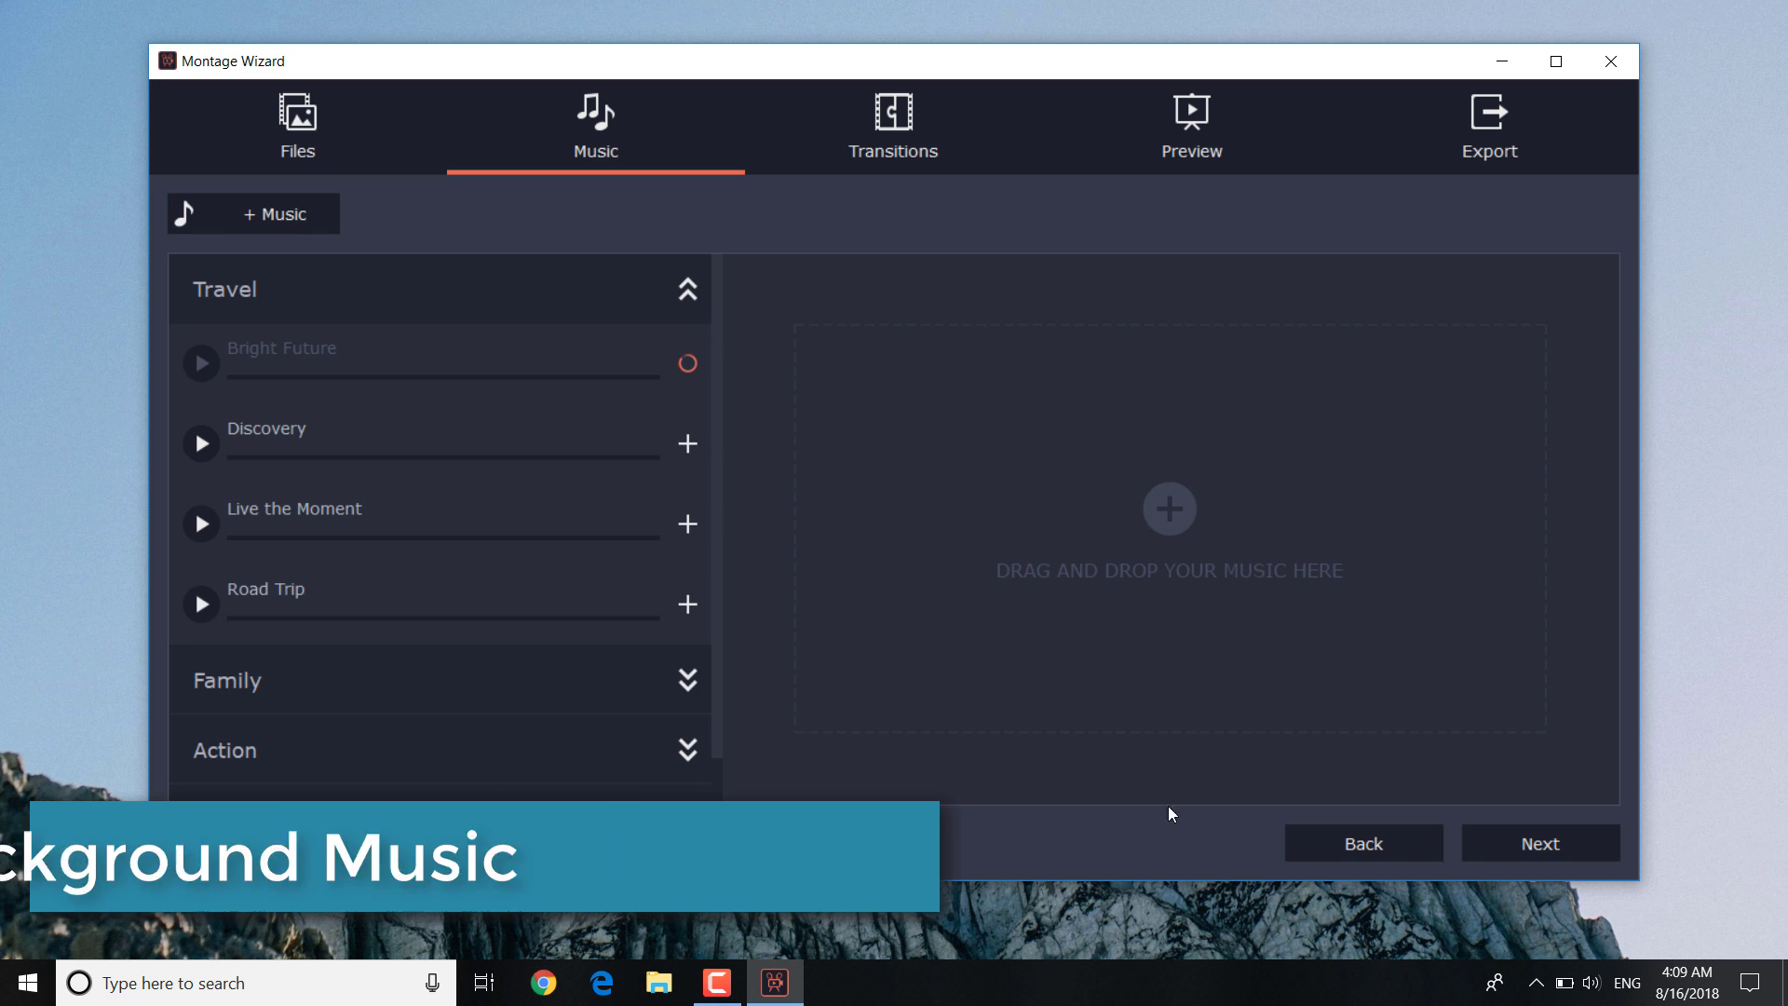
{"action": "left_click", "coordinate": [1175, 570]}
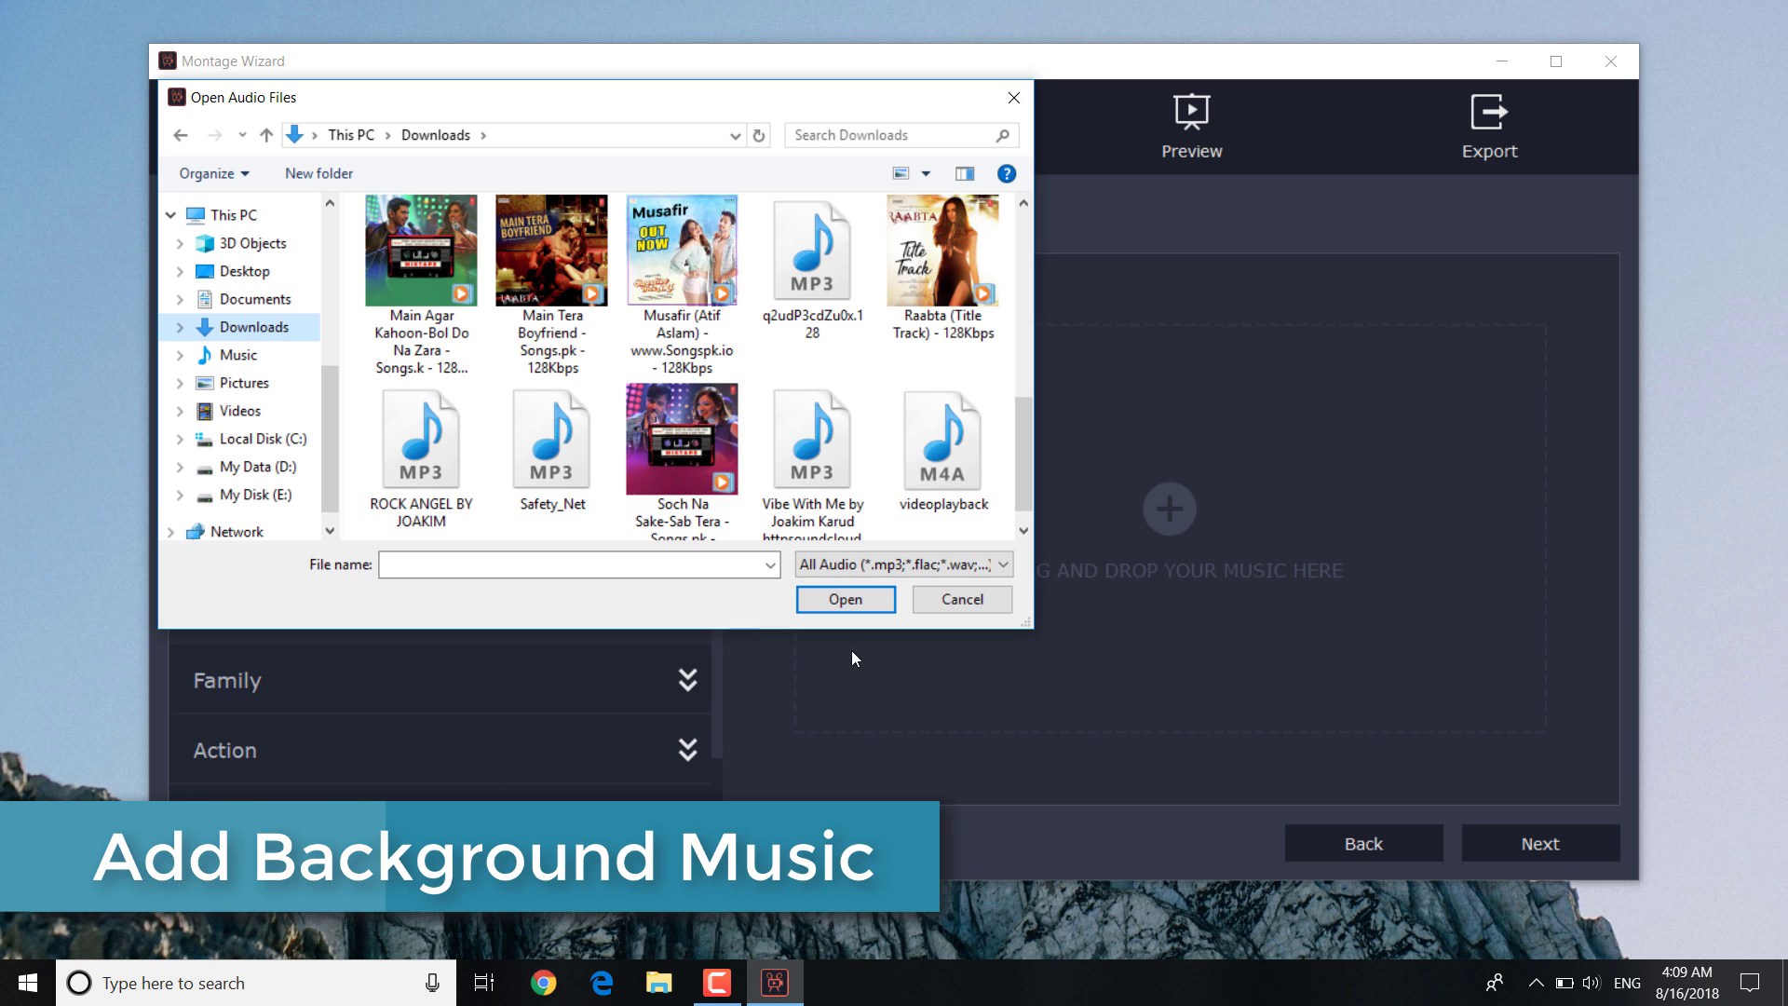
{"action": "left_click", "coordinate": [561, 449]}
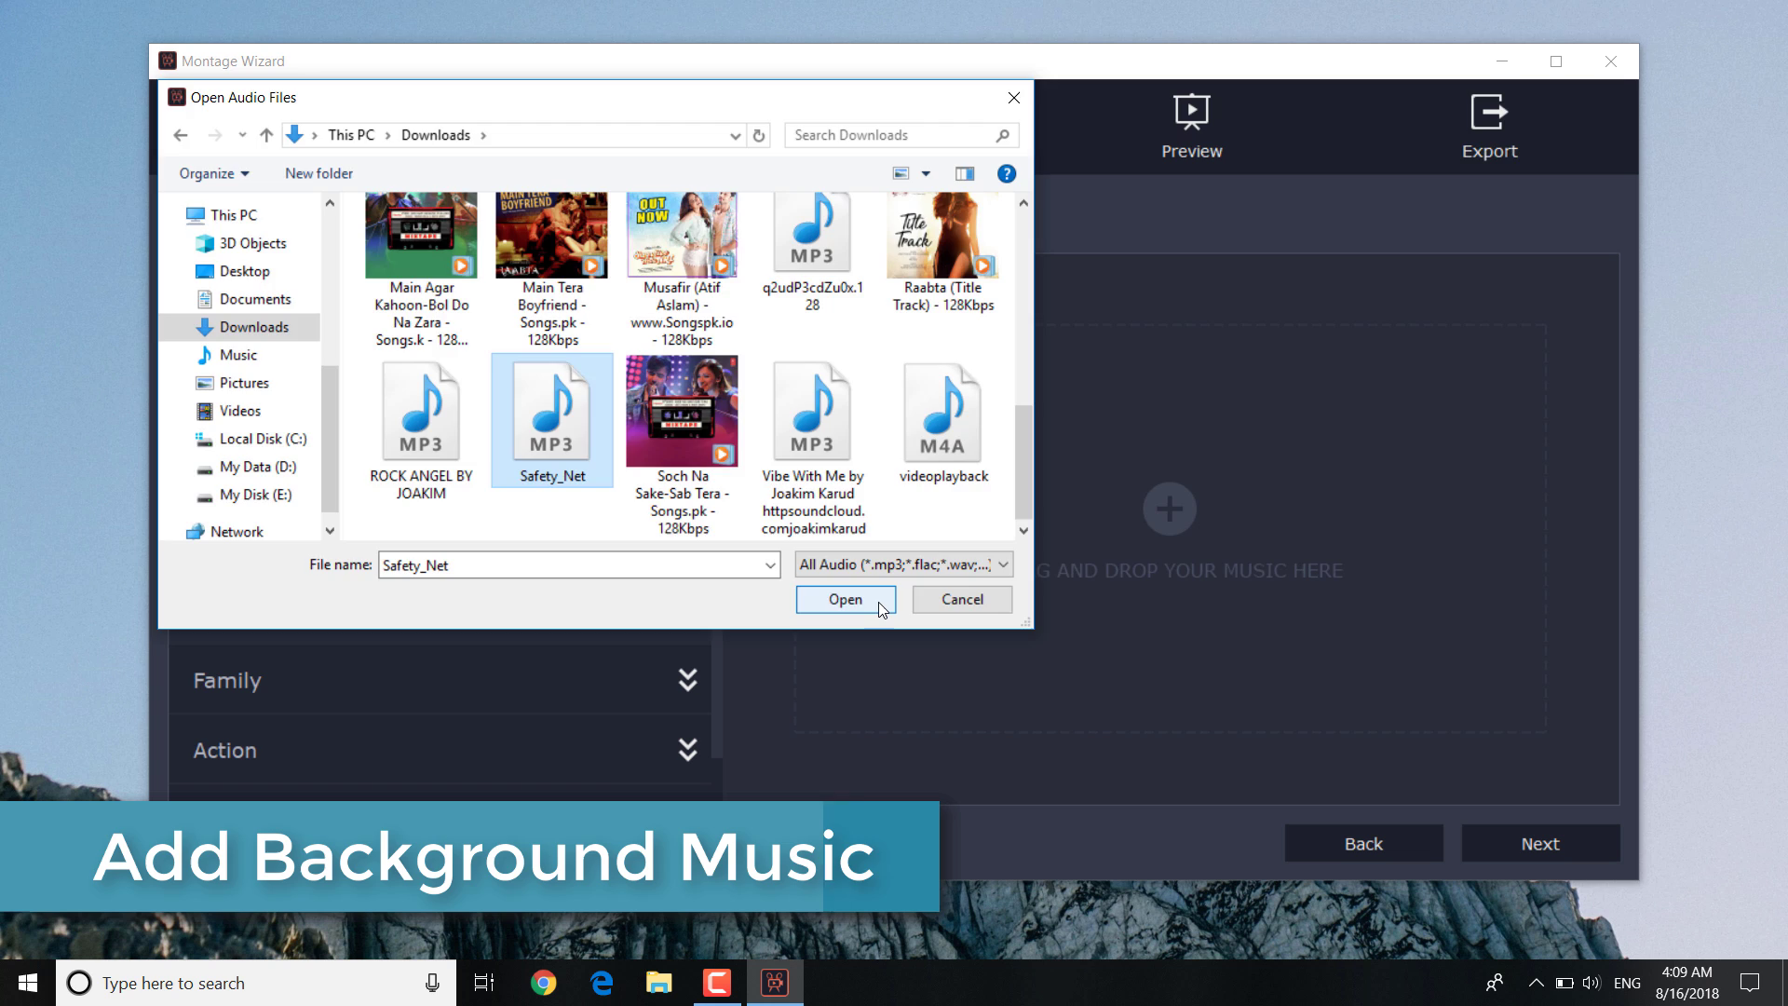
{"action": "left_click", "coordinate": [844, 599]}
- Preview Safety_Net and the Live the Moment and Fun Times sample tracks
{"action": "left_click", "coordinate": [764, 346]}
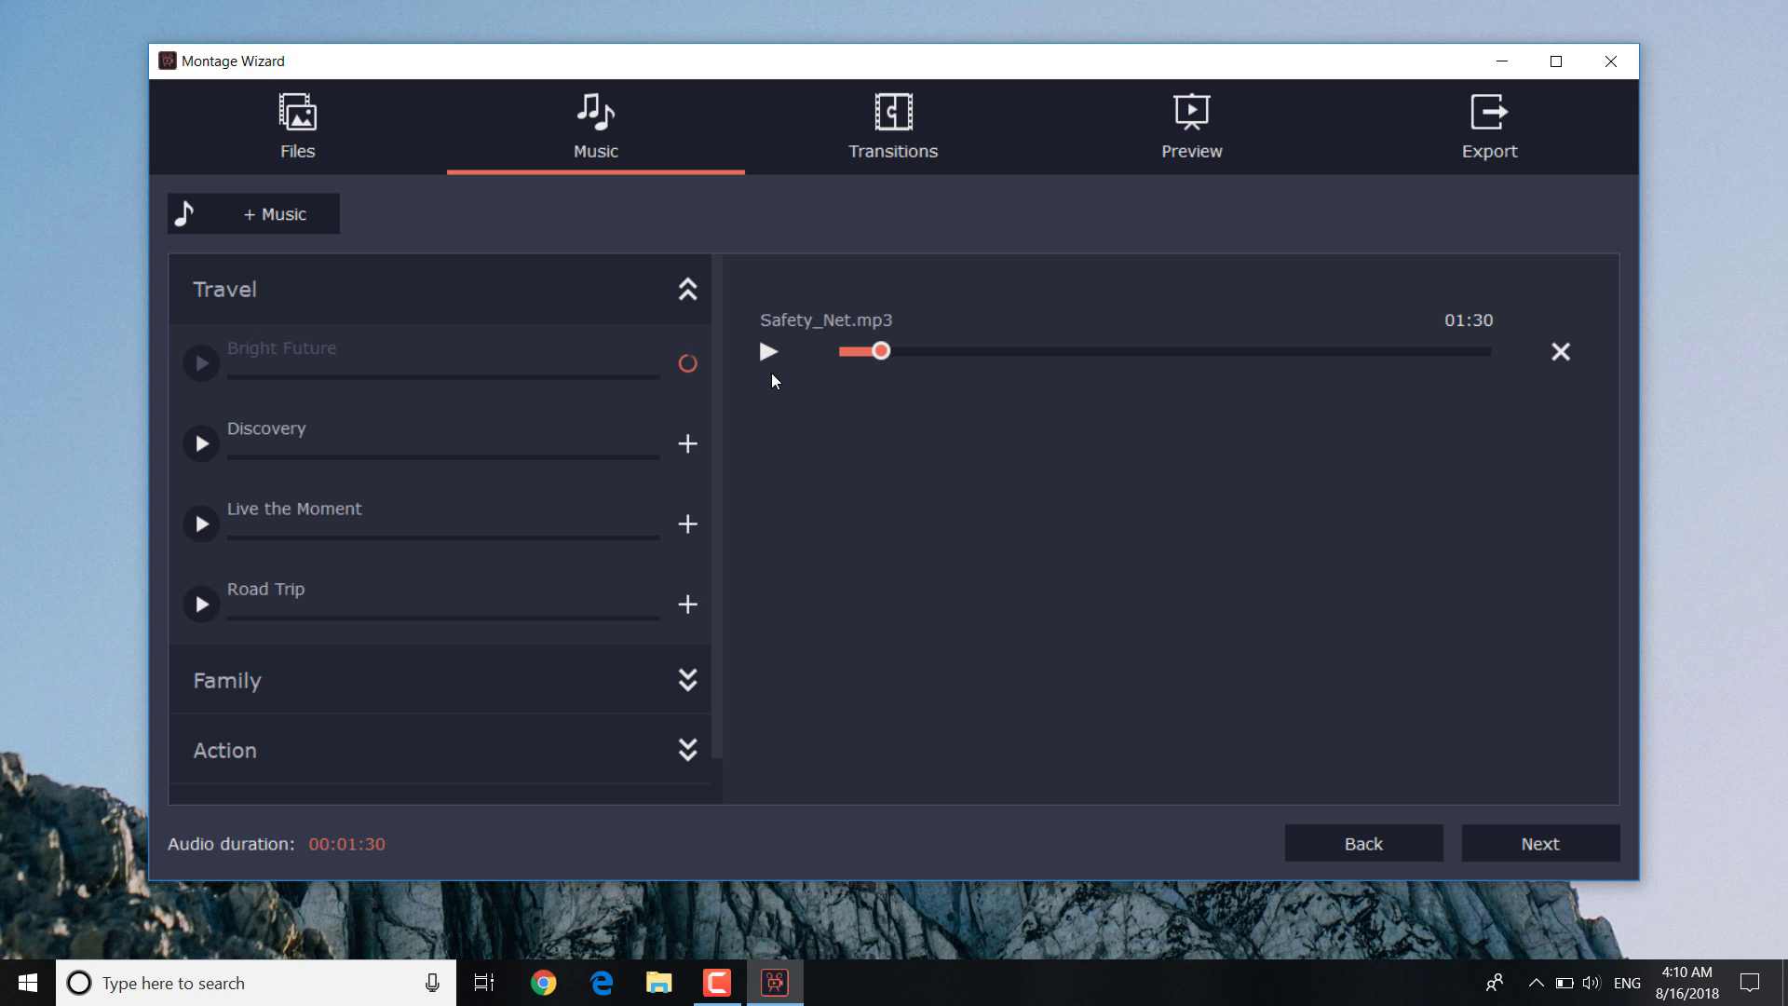
{"action": "left_click", "coordinate": [203, 523]}
{"action": "left_click", "coordinate": [256, 675]}
{"action": "left_click", "coordinate": [202, 514]}
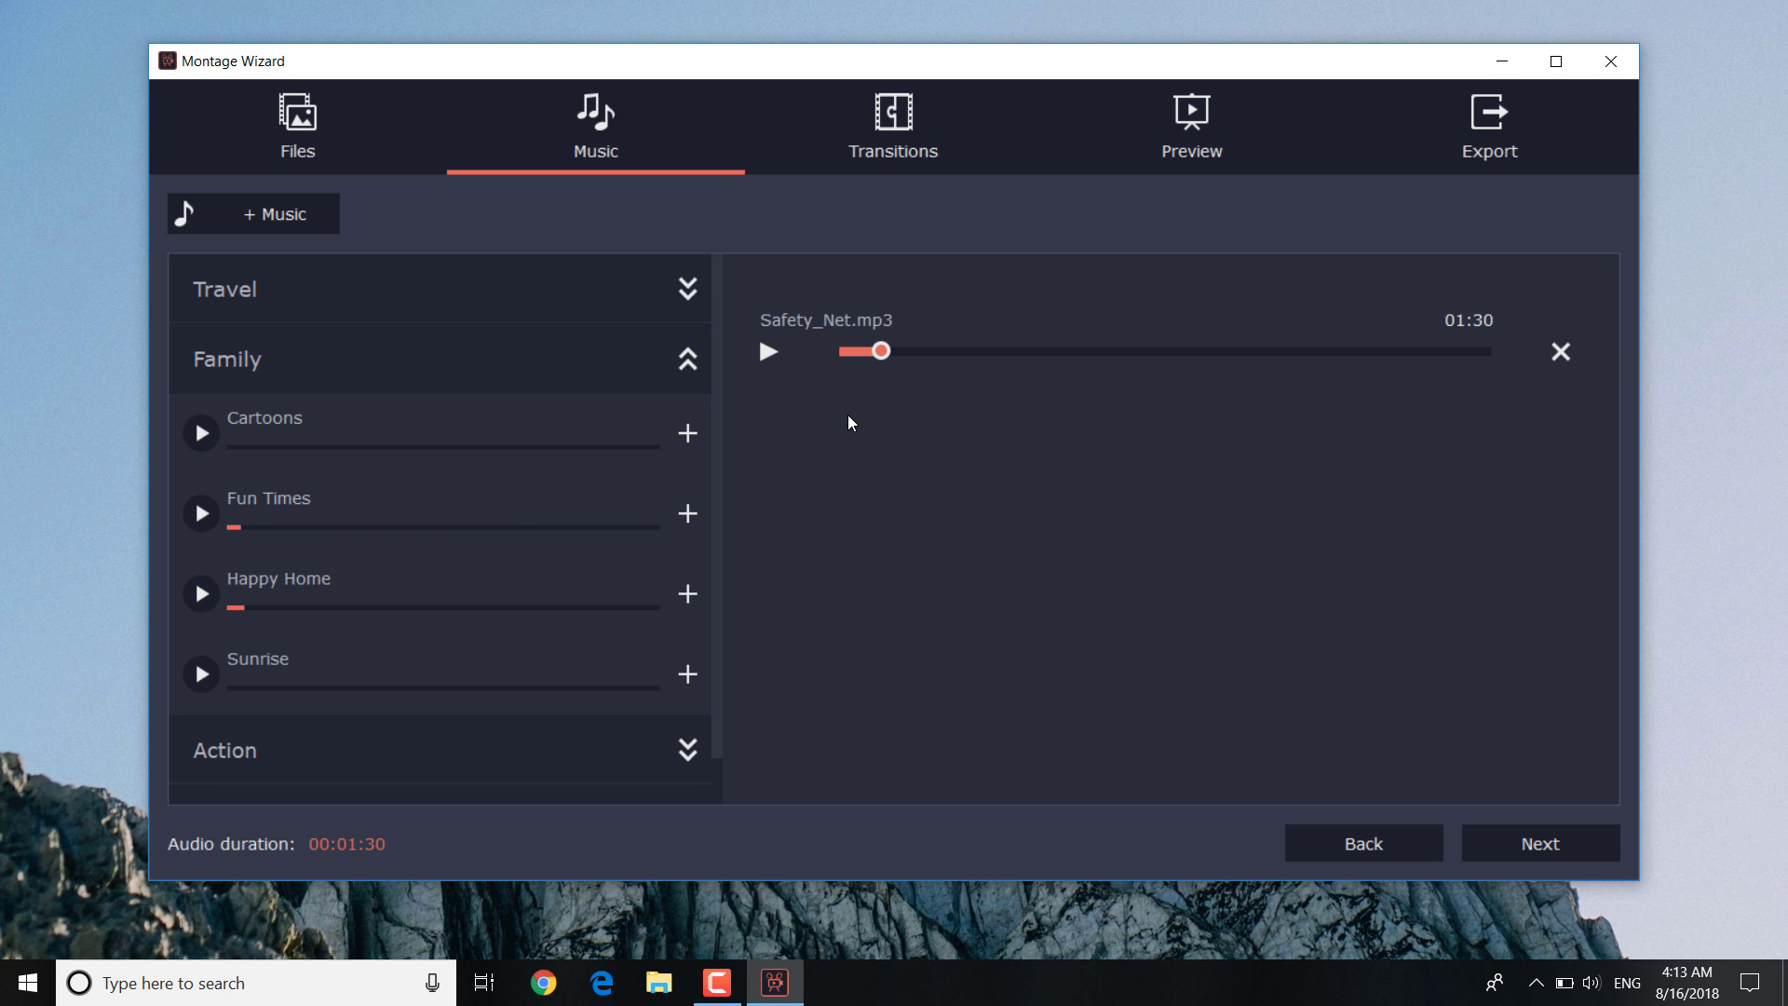
{"action": "left_click", "coordinate": [1478, 838]}
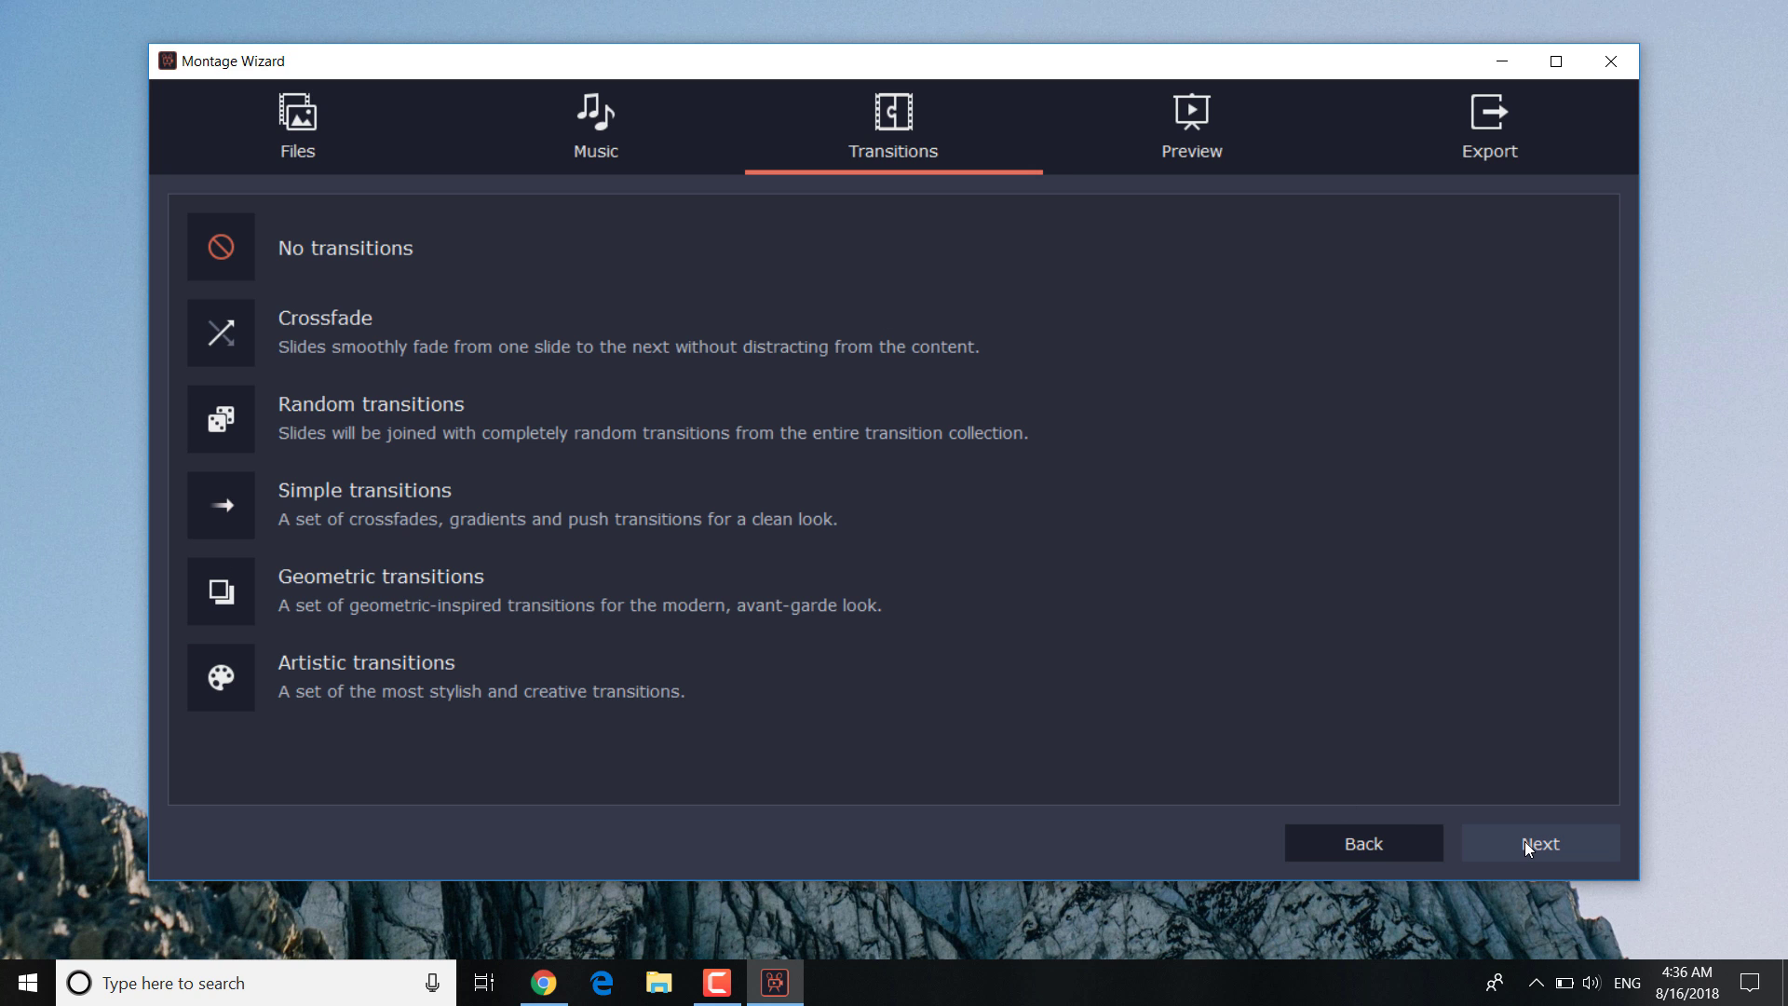
- Turn off Fit to music length, set the duration to 00:00:41, and preview the slideshow
{"action": "left_click", "coordinate": [1523, 841]}
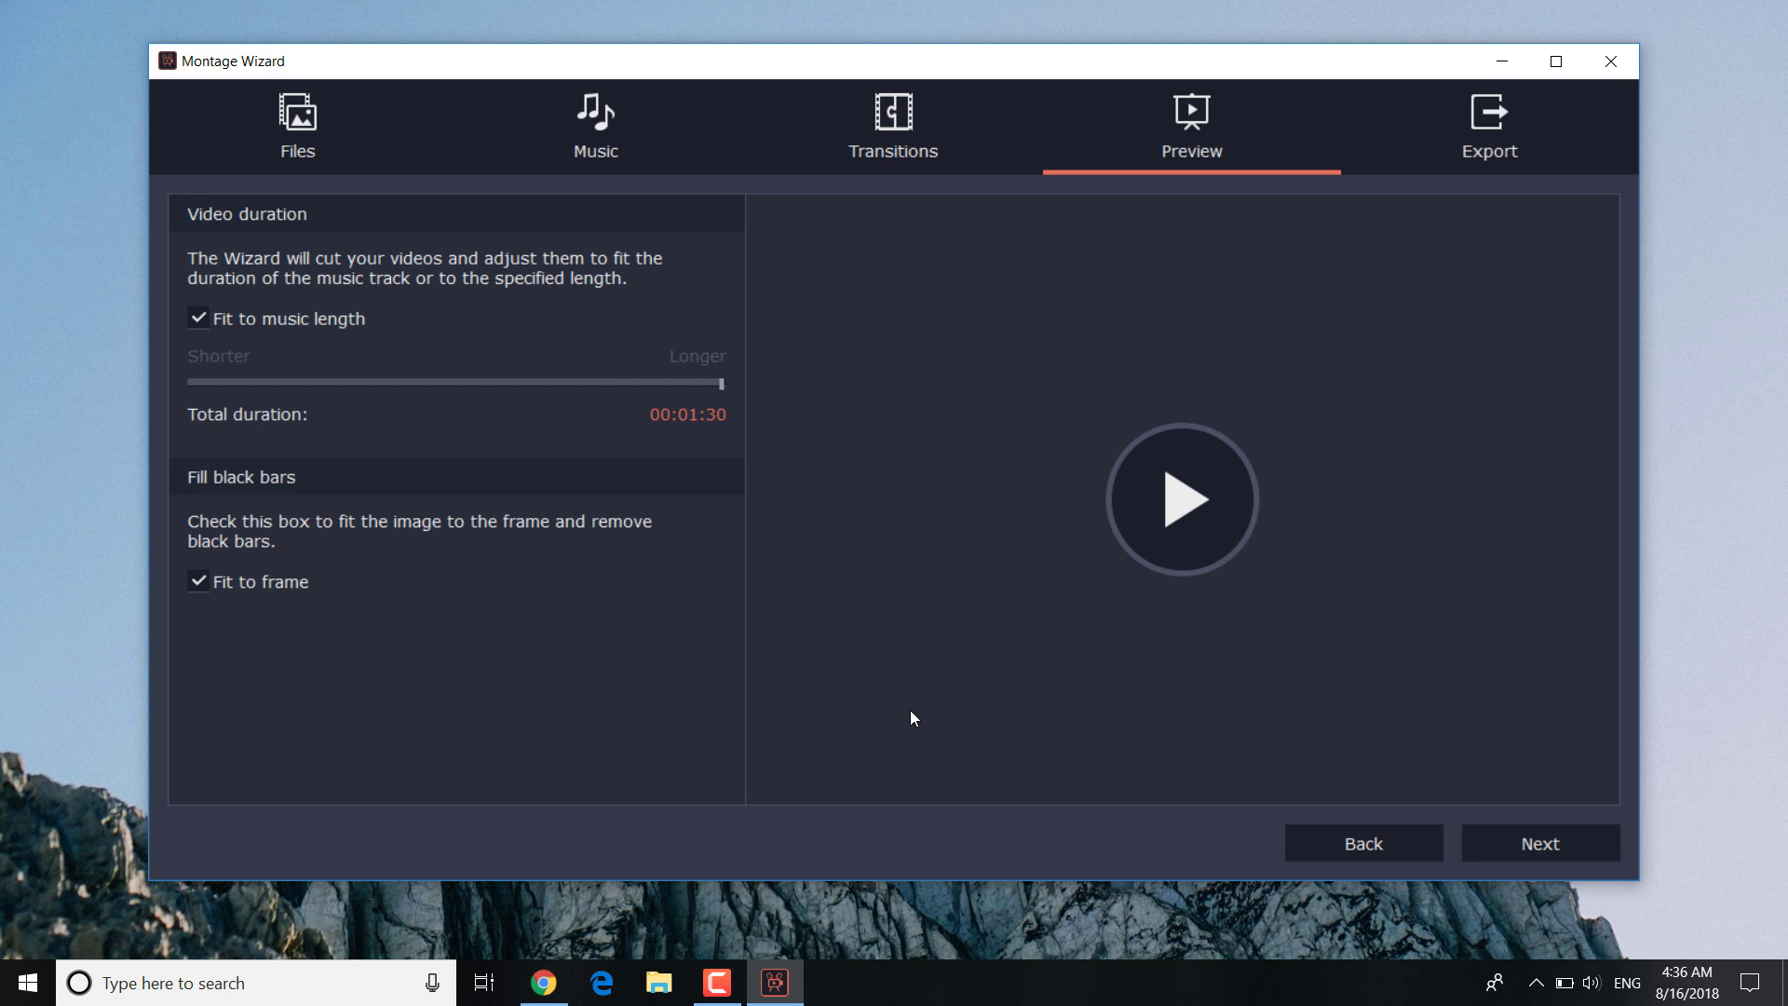
{"action": "left_click", "coordinate": [337, 325]}
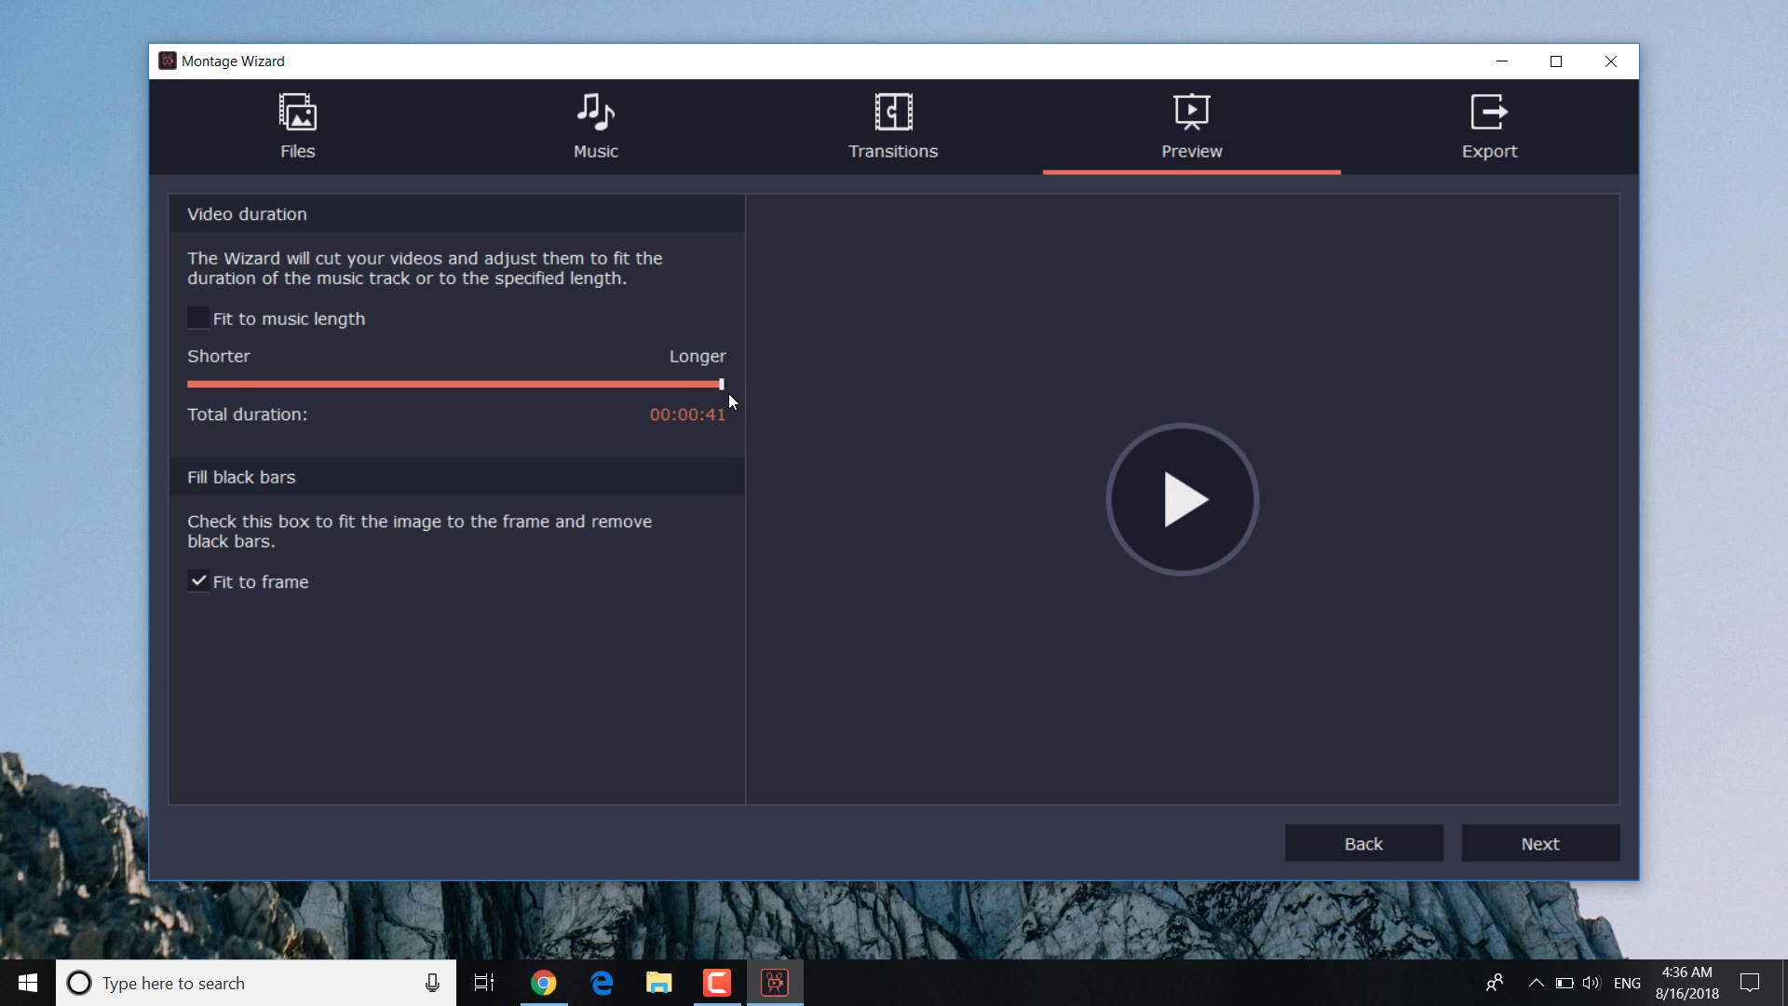
{"action": "left_click_drag", "start_coordinate": [721, 384], "coordinate": [554, 382]}
{"action": "left_click_drag", "start_coordinate": [550, 382], "coordinate": [651, 391]}
{"action": "left_click", "coordinate": [1178, 528]}
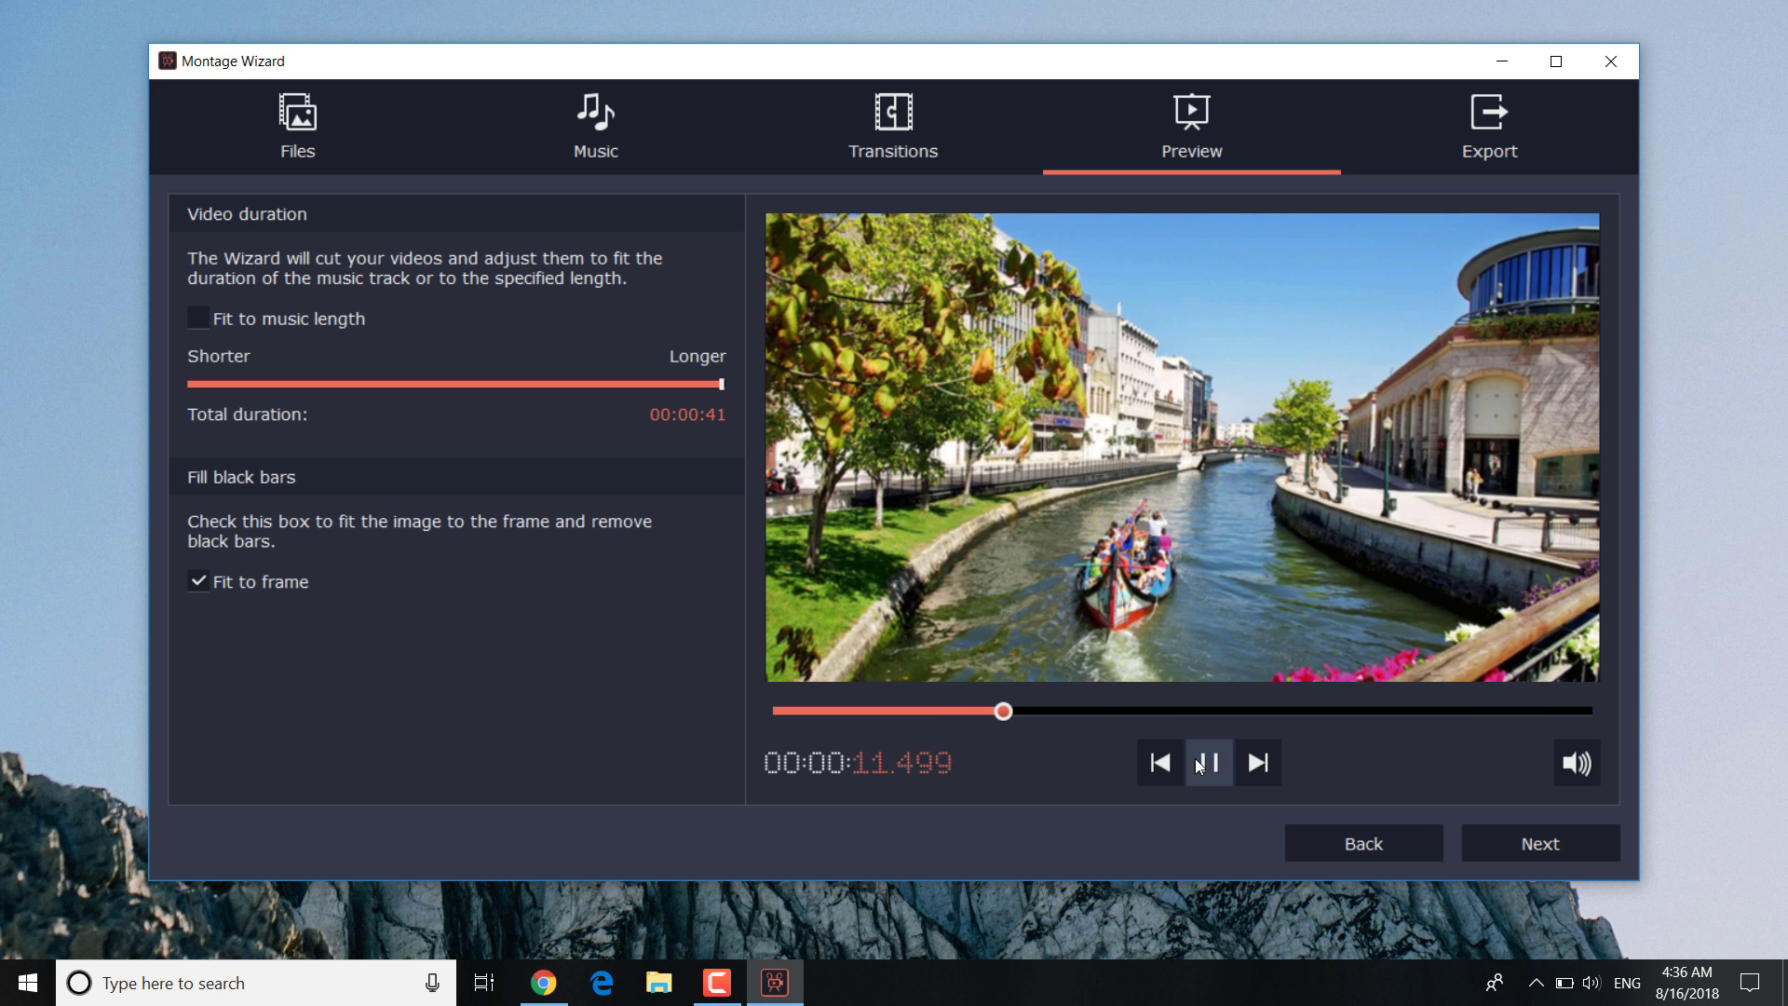
{"action": "left_click", "coordinate": [1207, 762]}
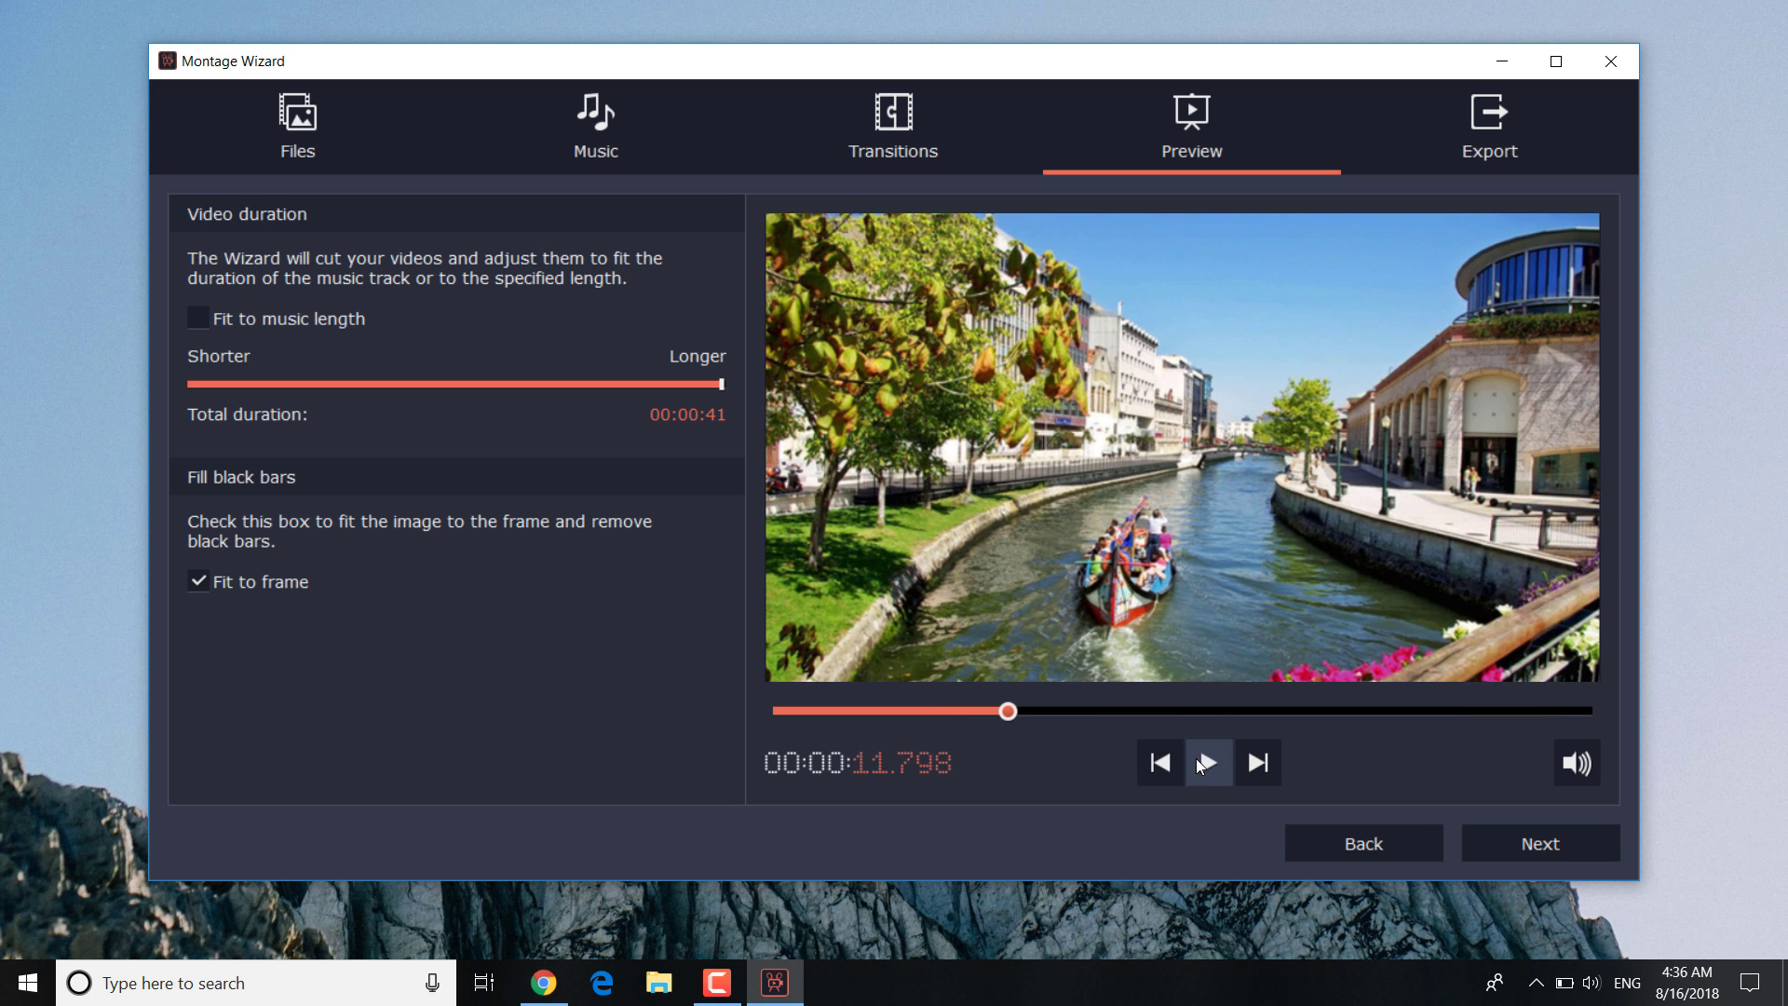
- Choose Continue editing on the Export page to open the montage in the full editor
{"action": "left_click", "coordinate": [1527, 855]}
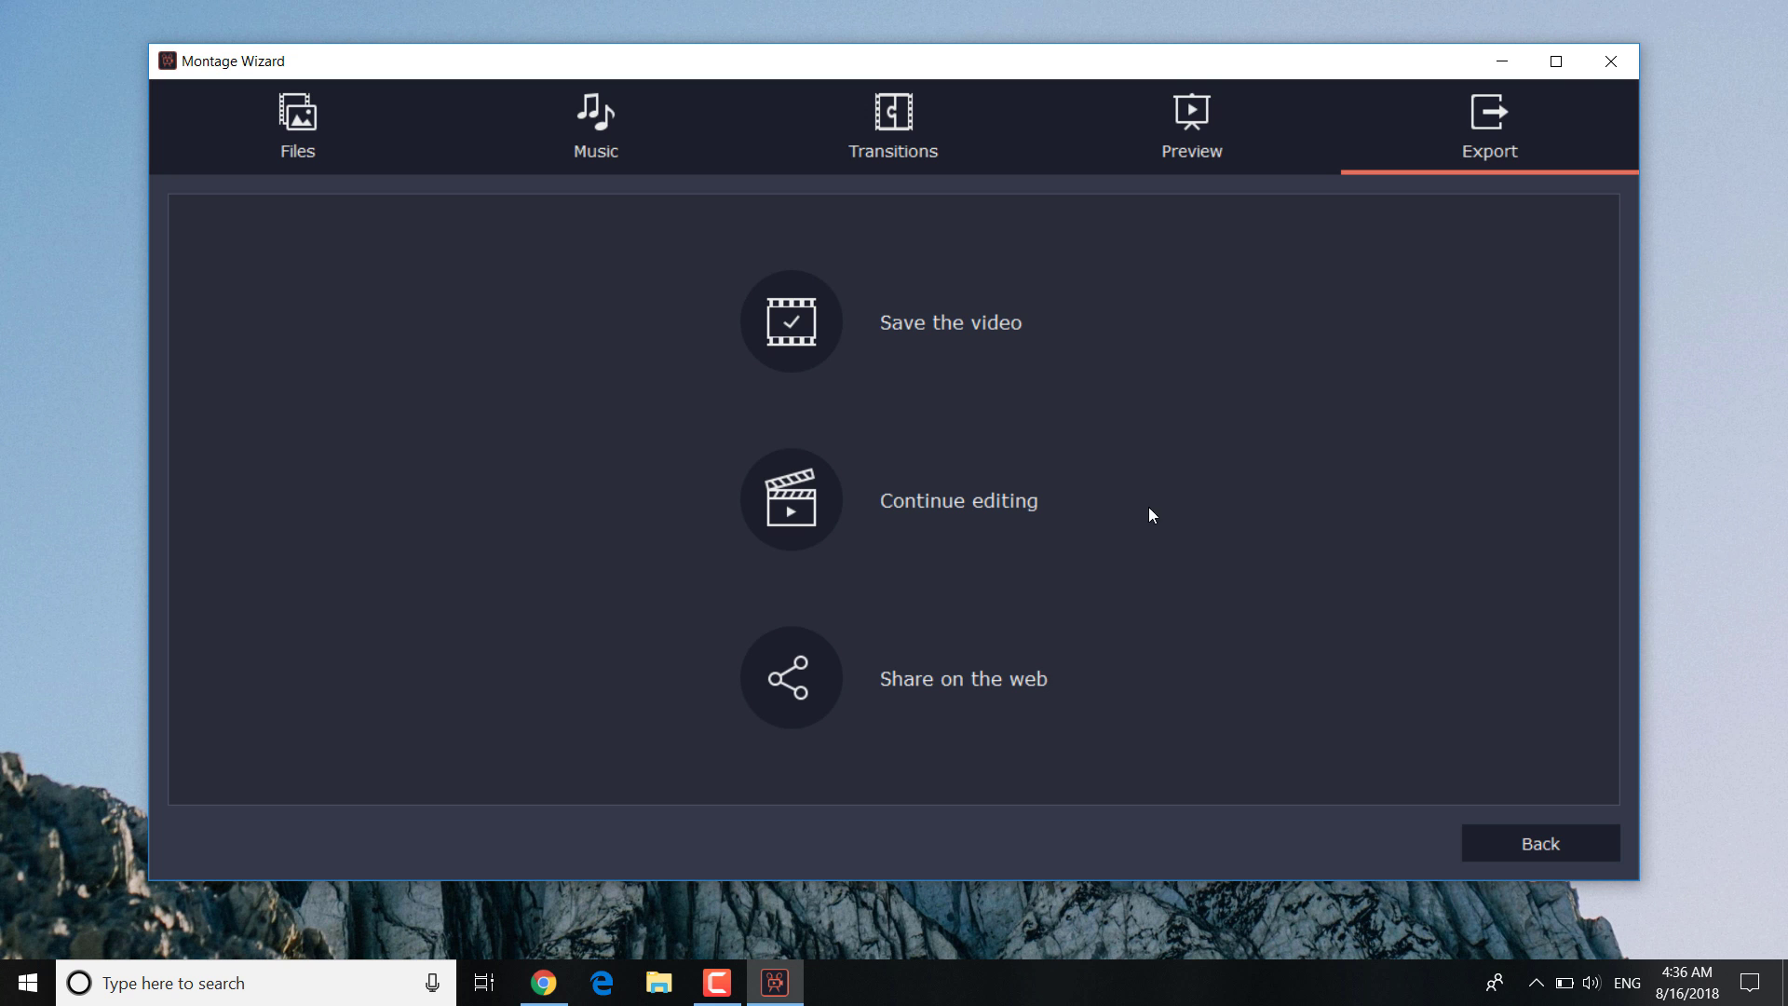
{"action": "left_click", "coordinate": [970, 500]}
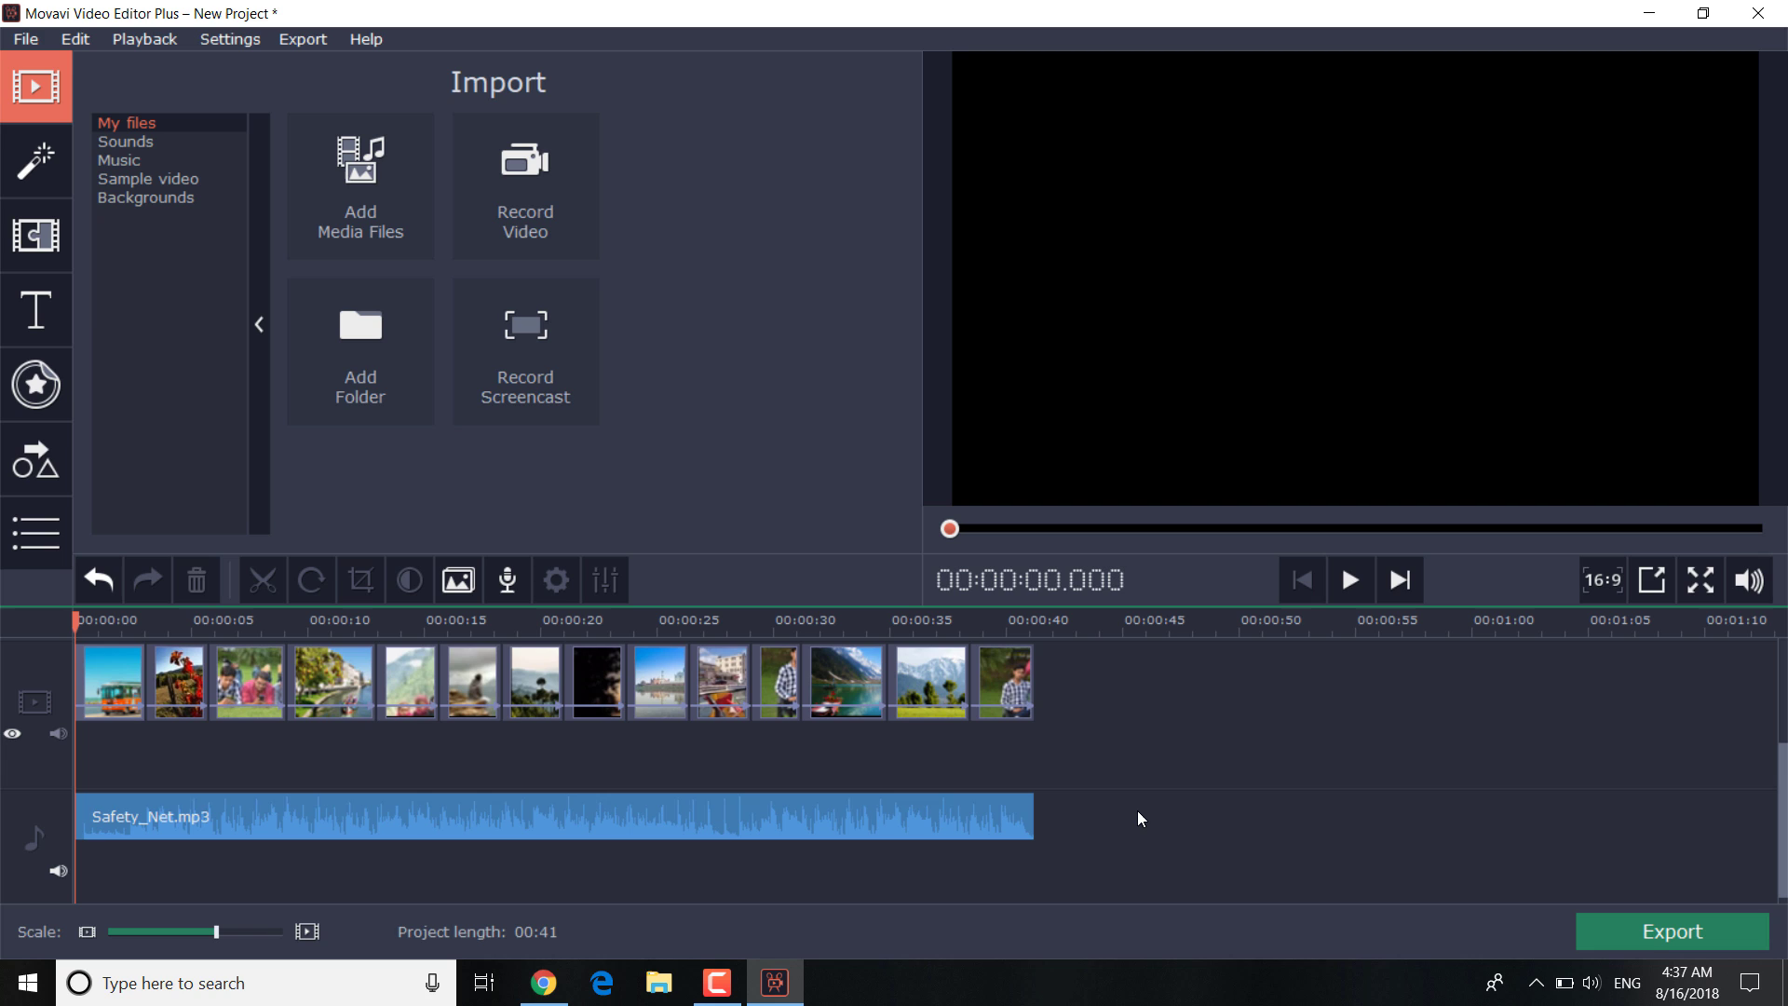
- Set a custom aspect ratio with 1920x1080 (16:9) project resolution and confirm
{"action": "left_click", "coordinate": [1603, 589]}
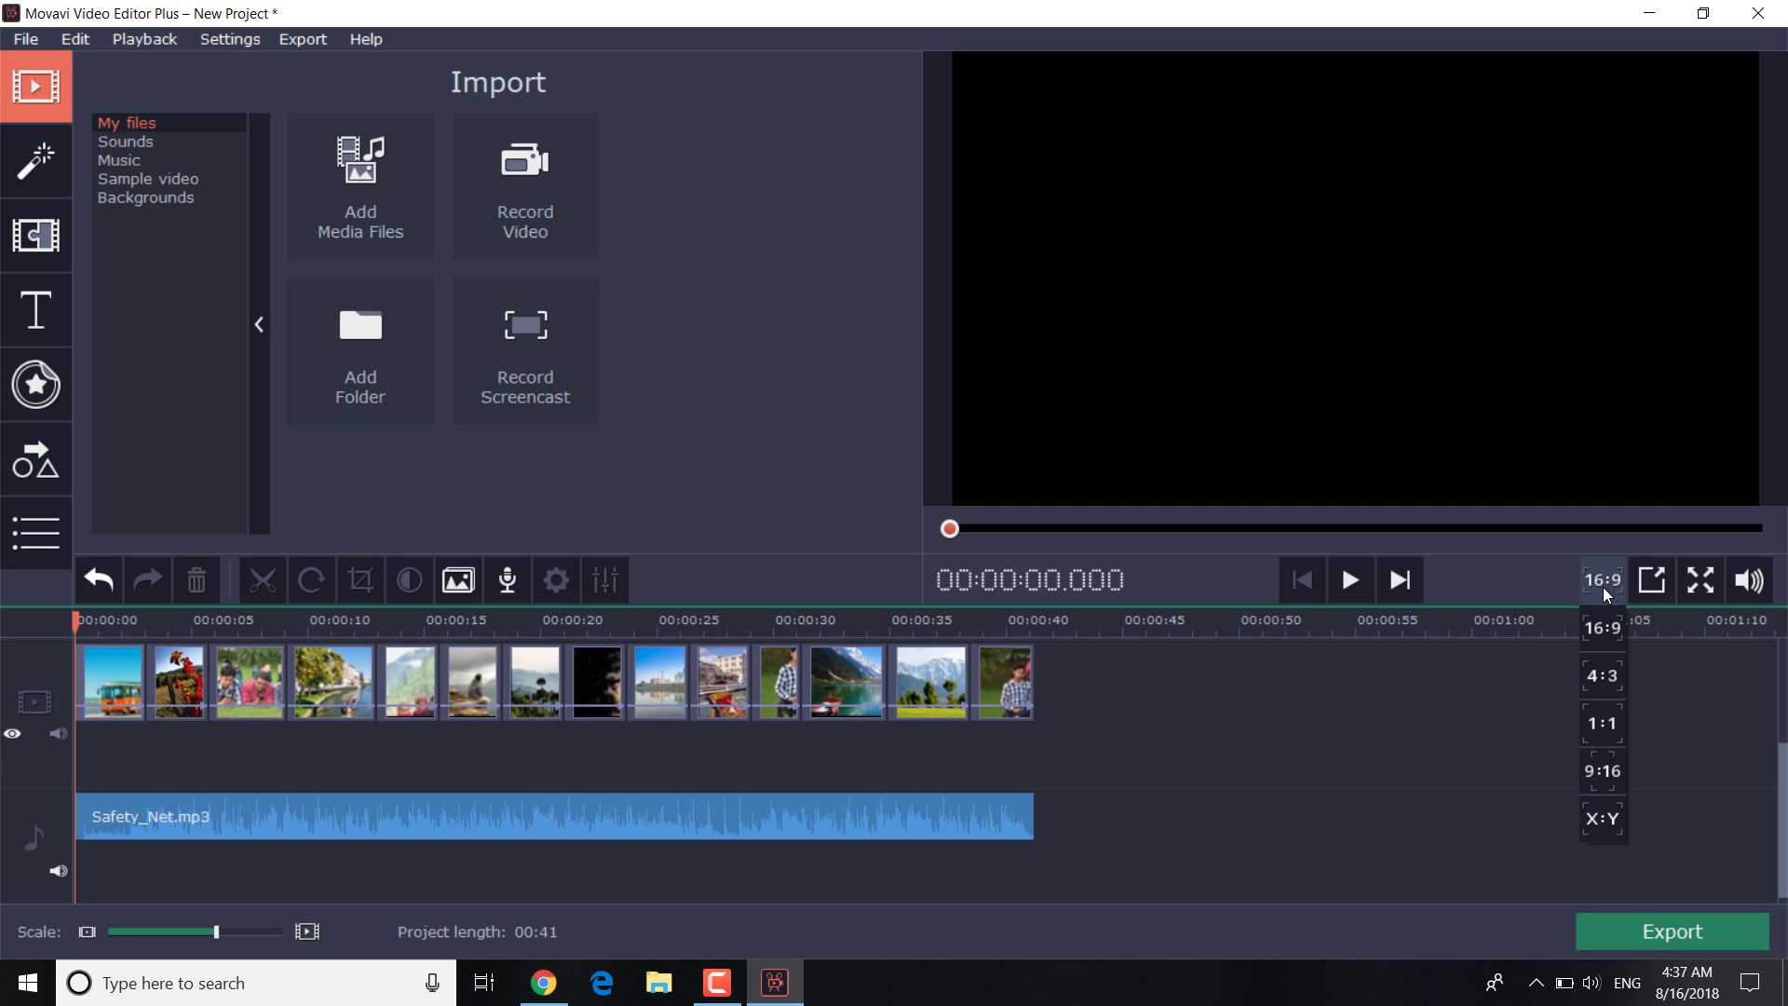
{"action": "left_click", "coordinate": [1600, 819]}
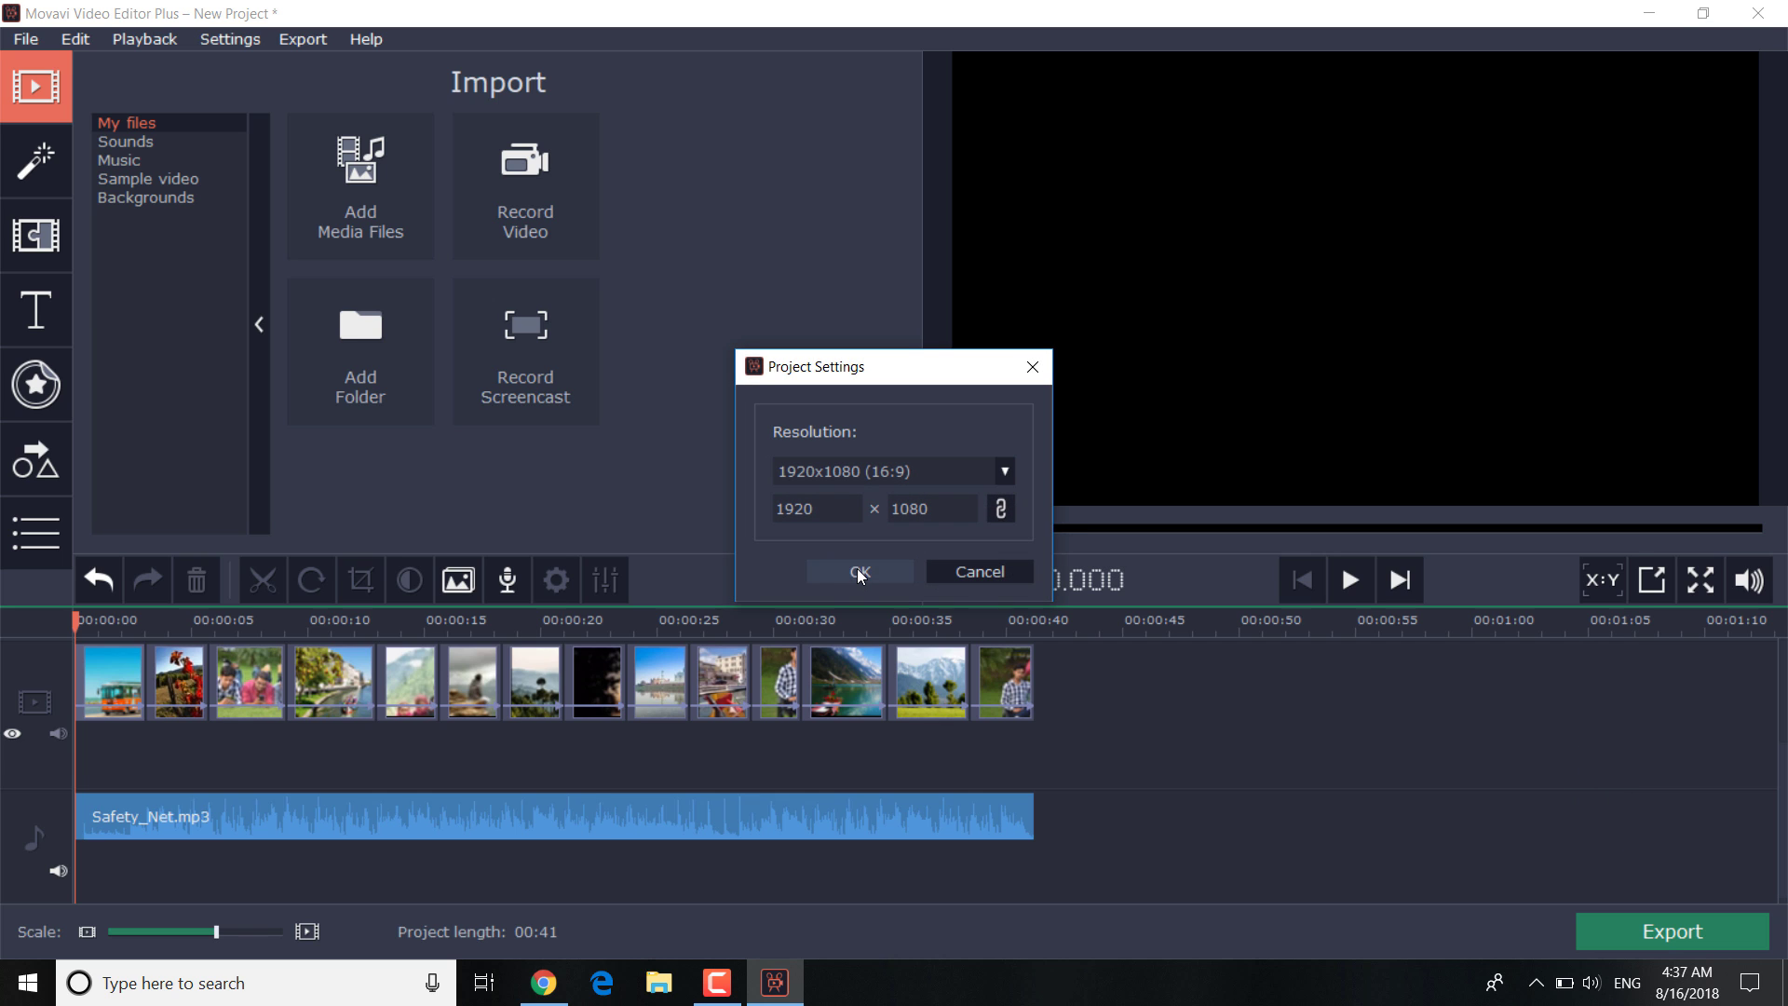
{"action": "left_click", "coordinate": [1006, 469]}
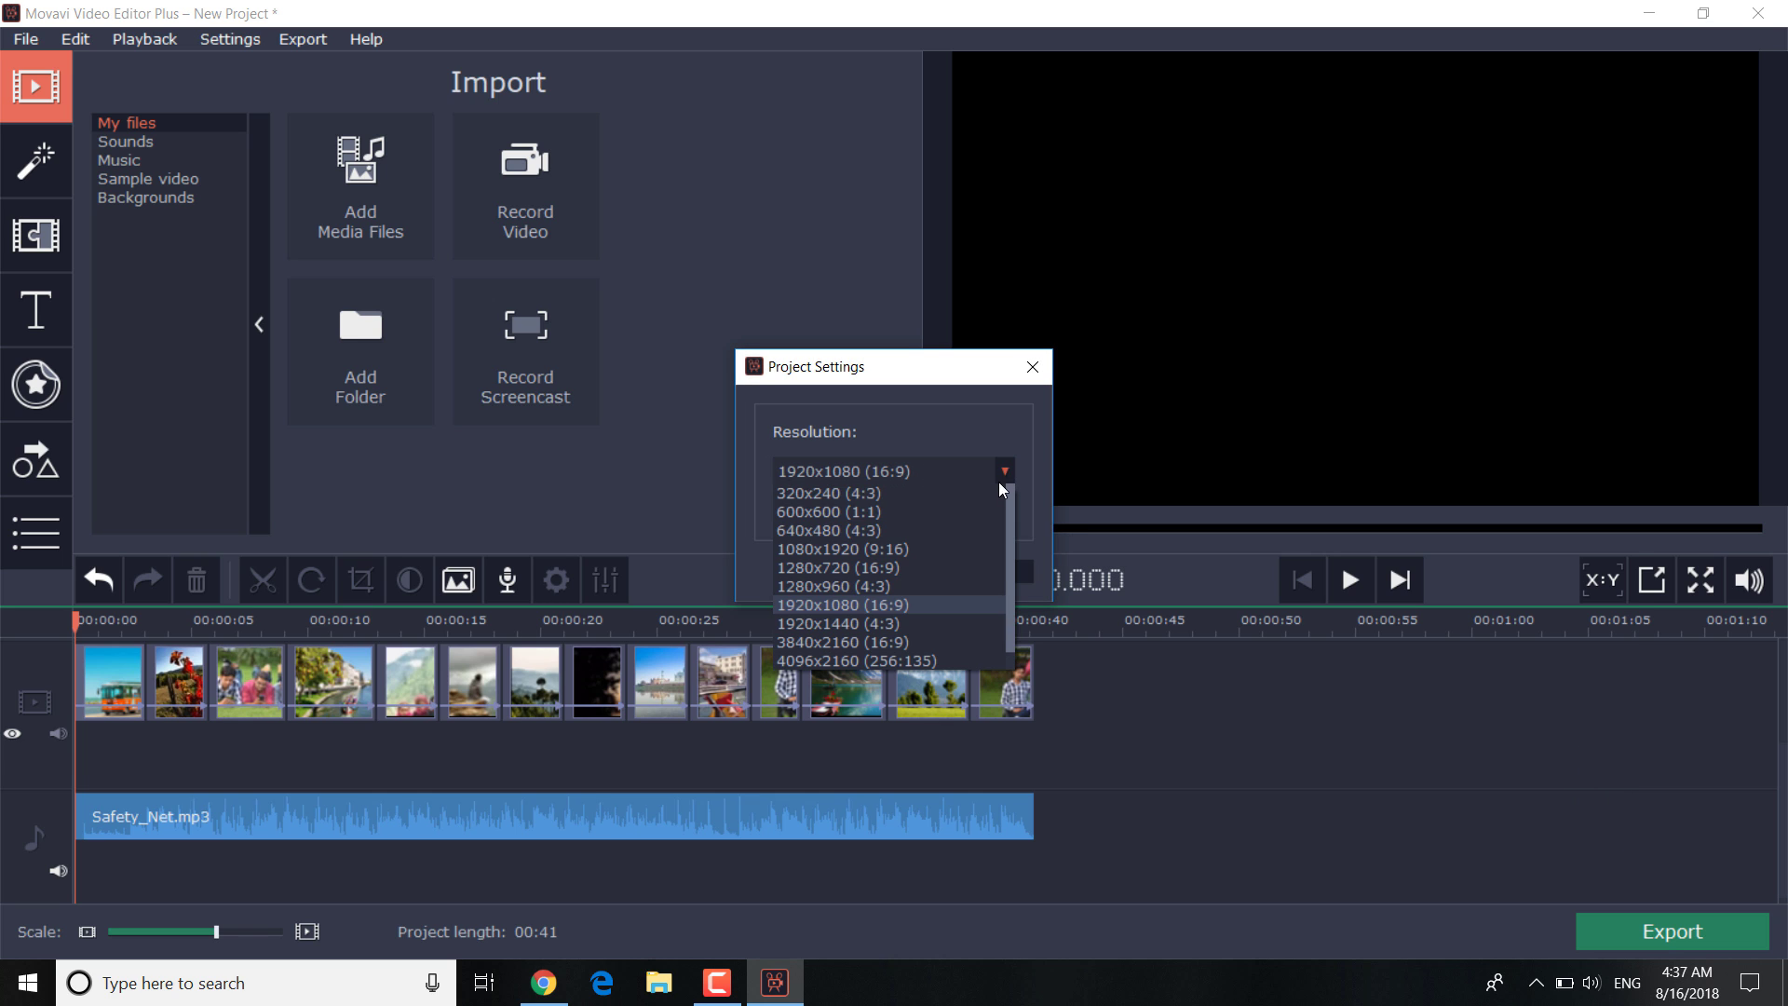
{"action": "left_click", "coordinate": [943, 604]}
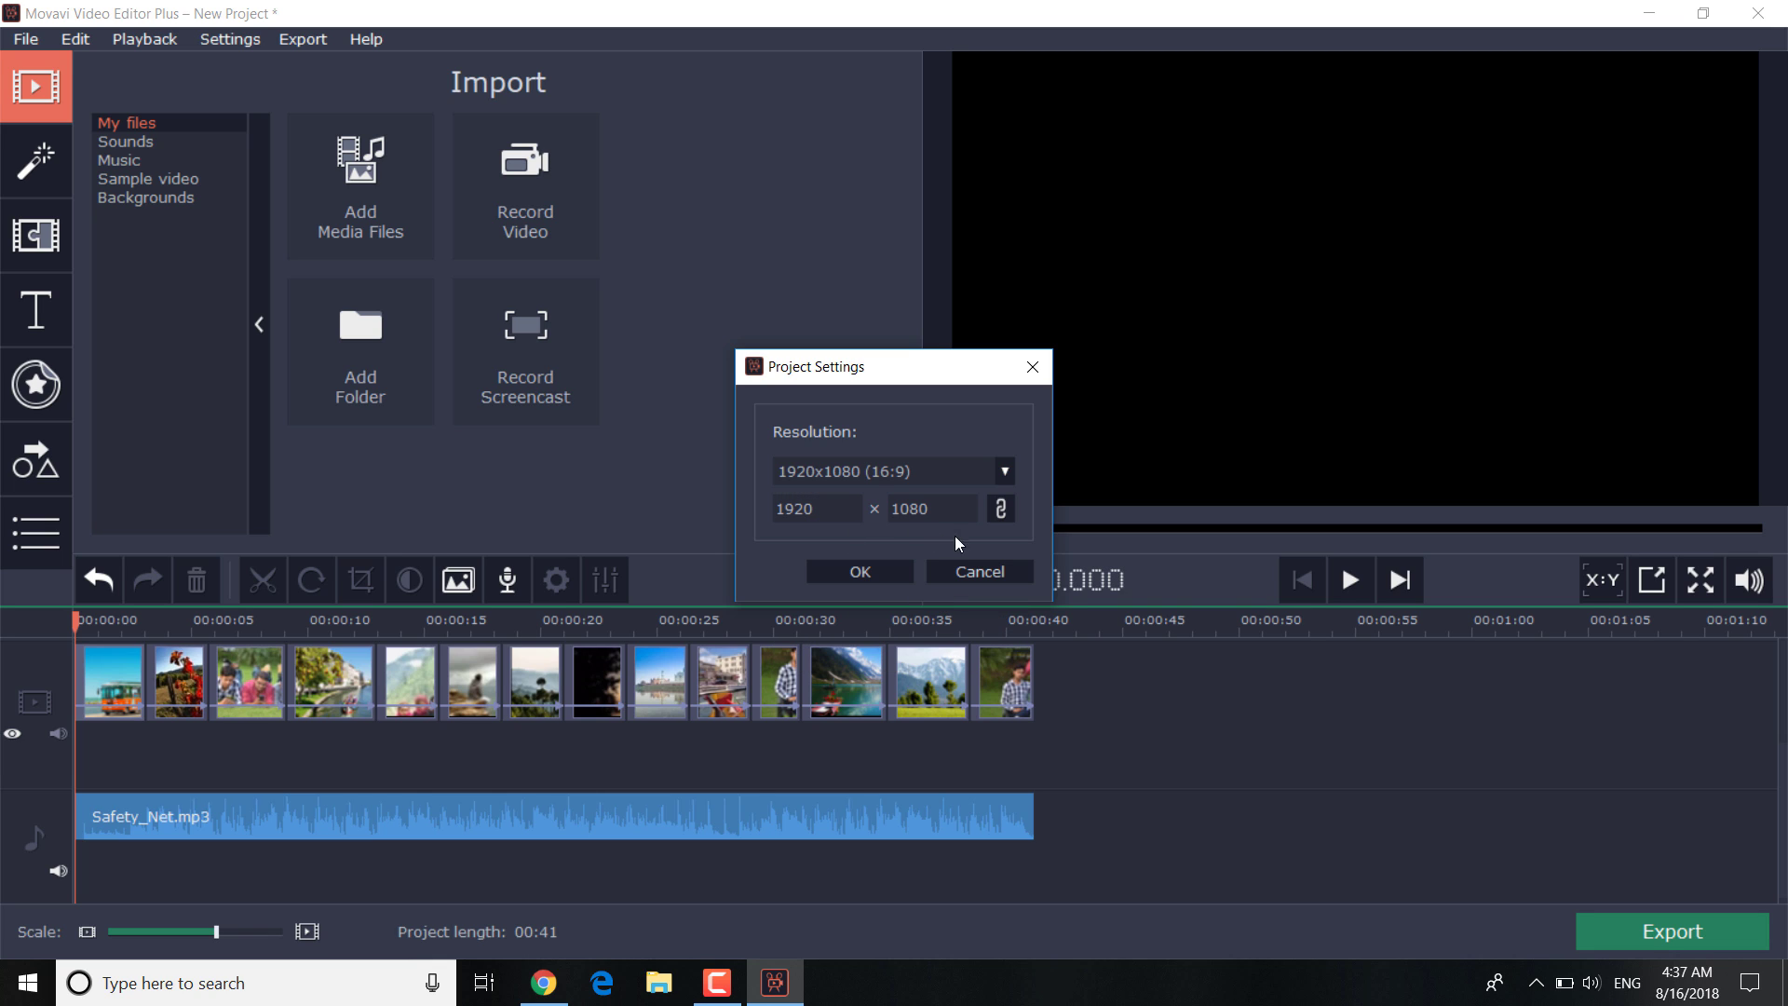
{"action": "left_click", "coordinate": [890, 571]}
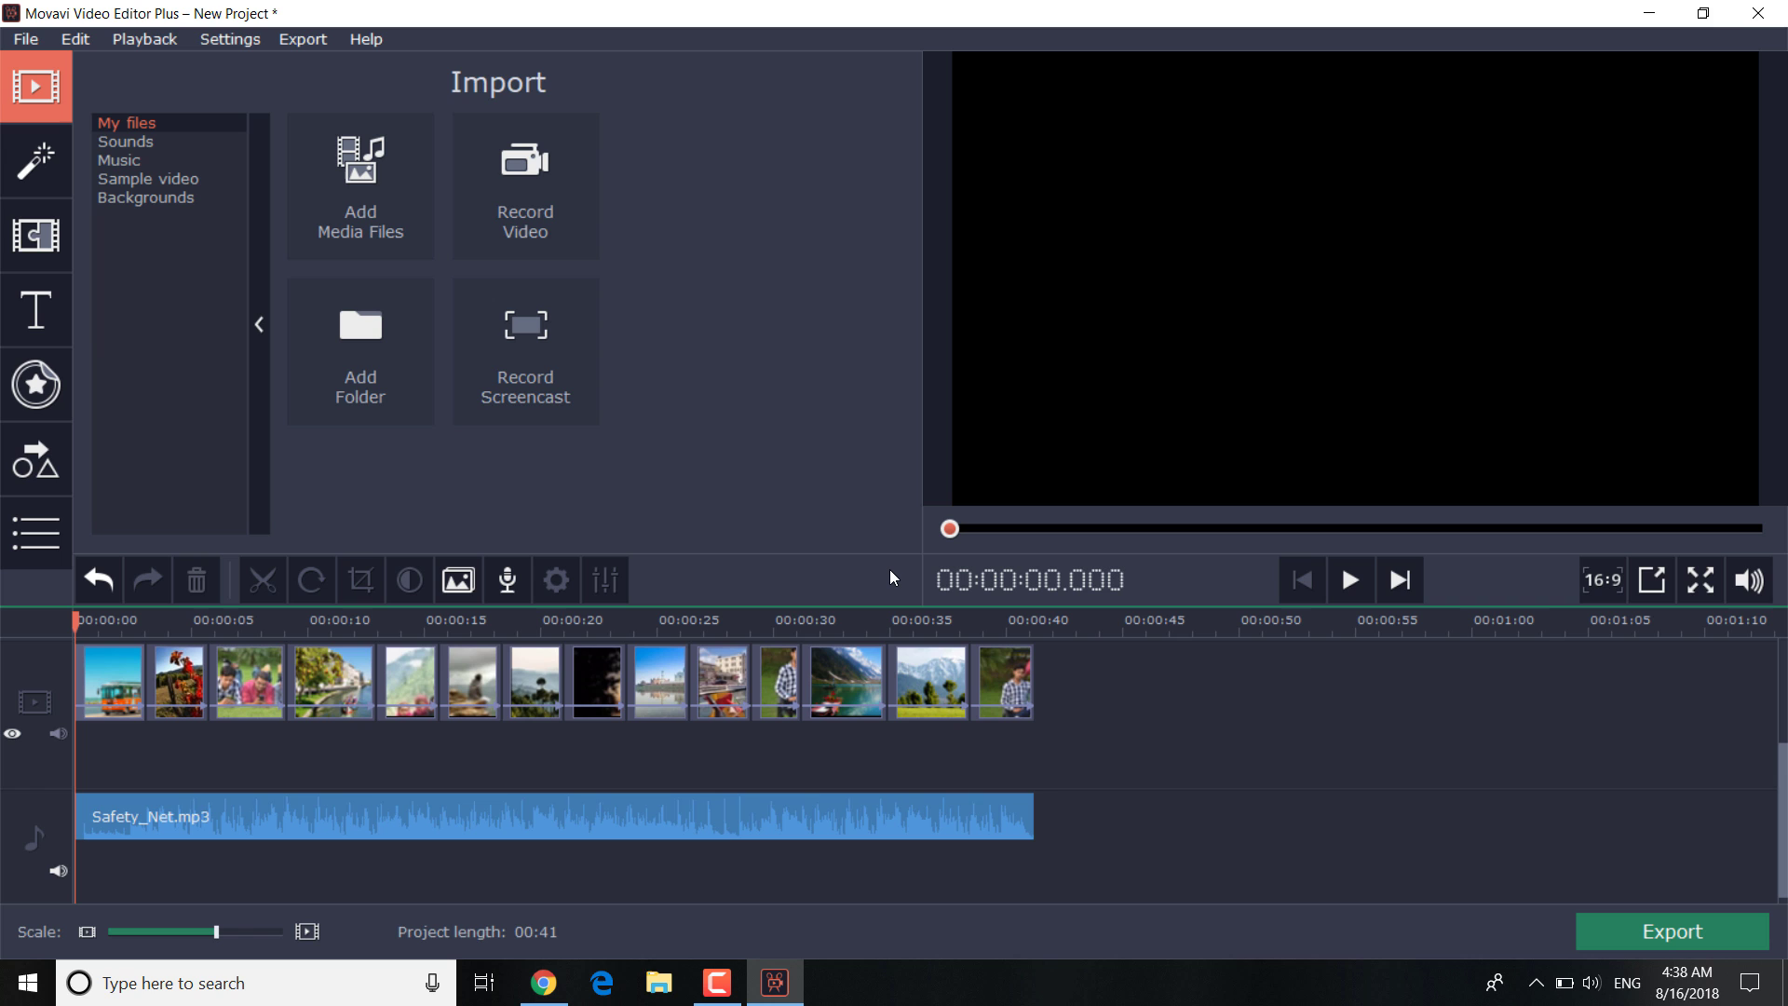
- Preview Circle out, Lens, Ken Burns - smooth and Fade to black, then apply Ken Burns - smooth everywhere
{"action": "left_click", "coordinate": [34, 239]}
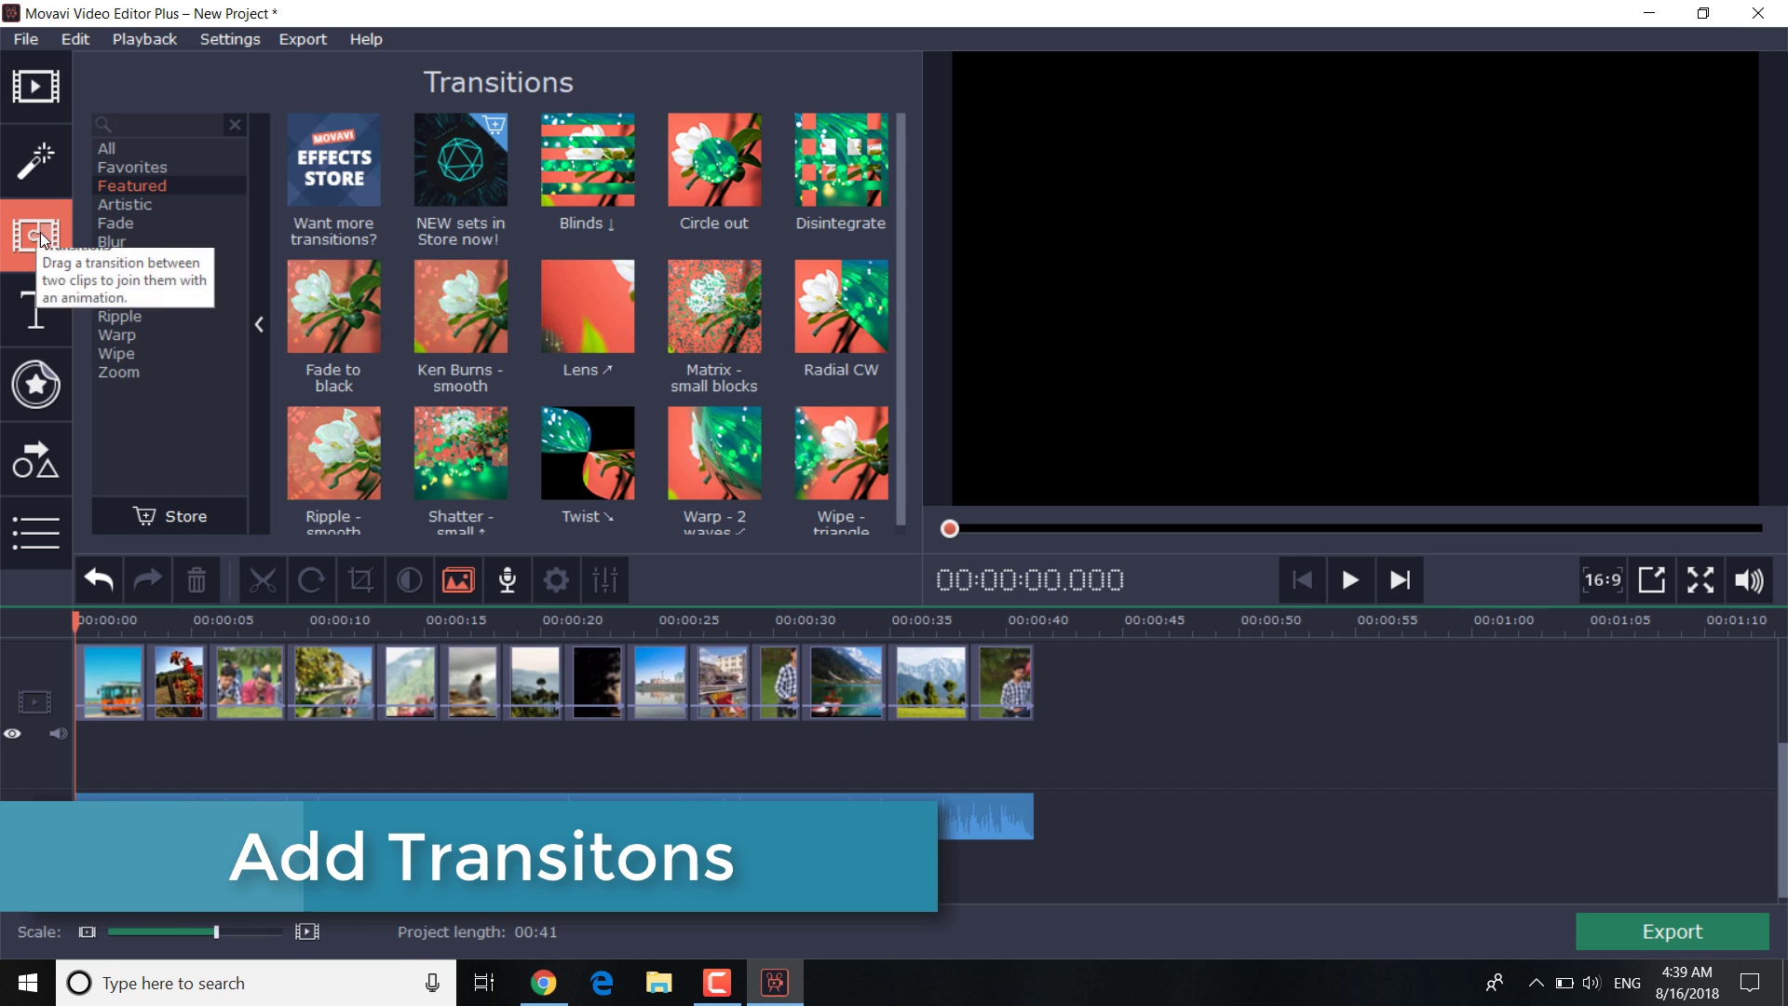
{"action": "left_click", "coordinate": [733, 172]}
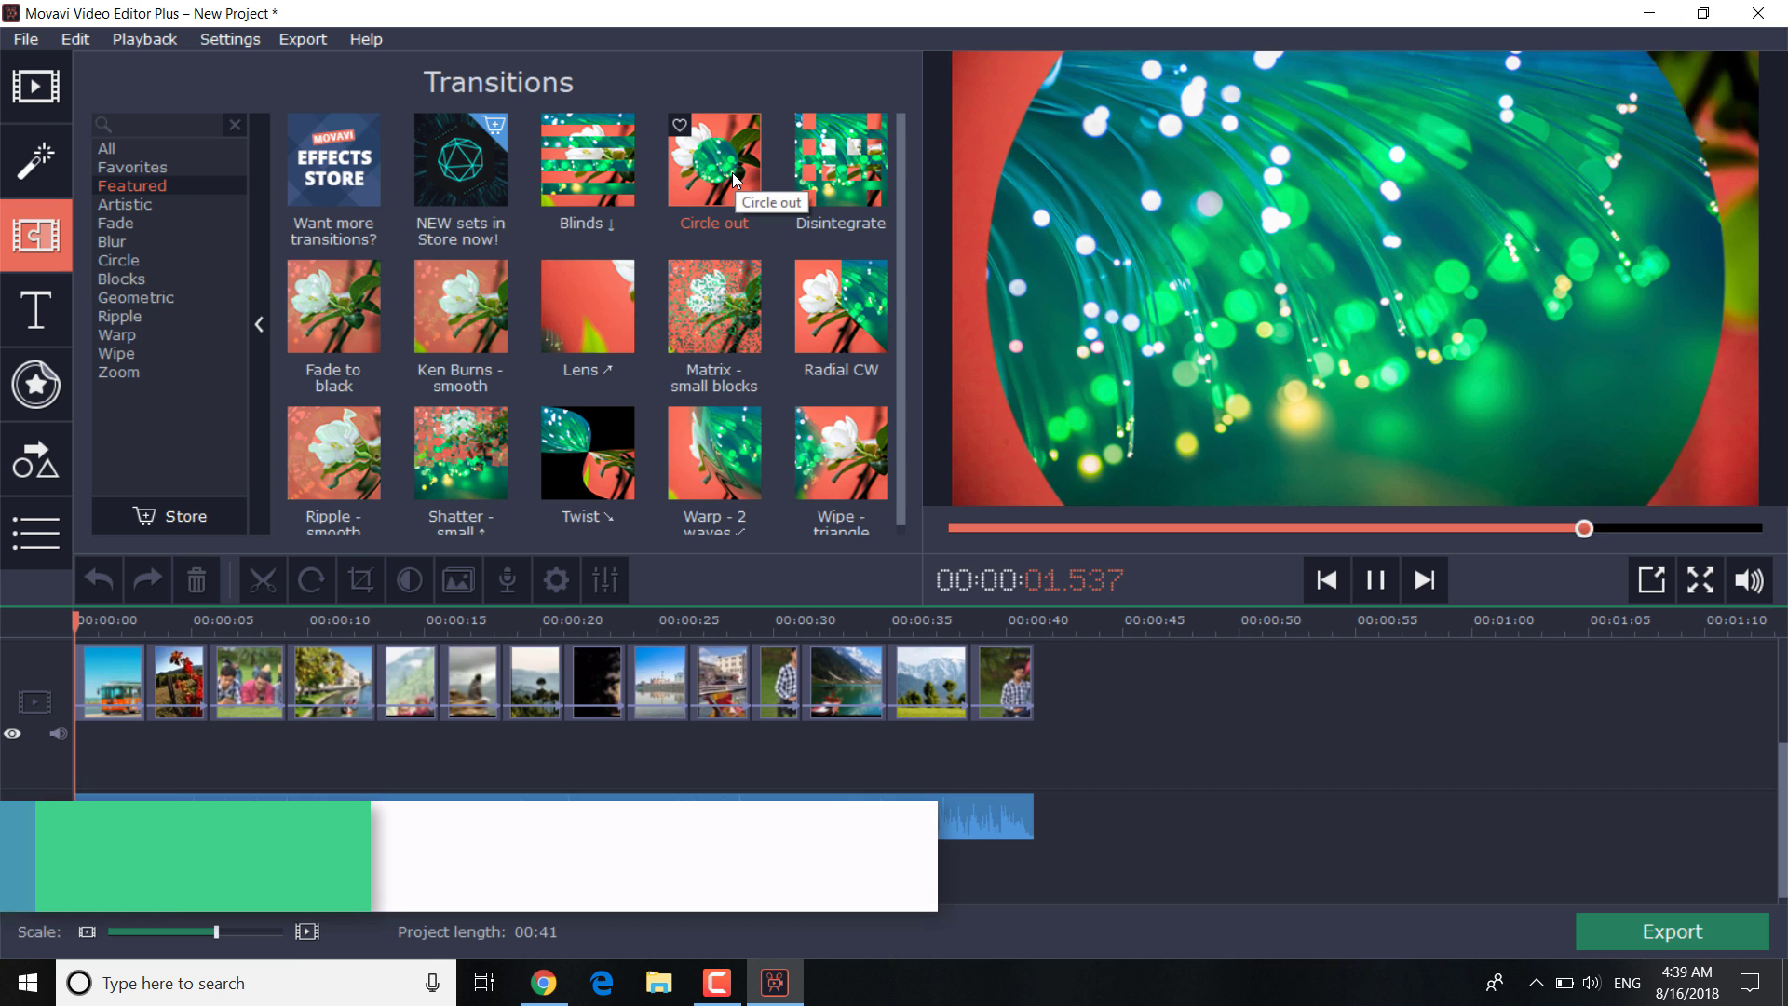
{"action": "left_click", "coordinate": [594, 296]}
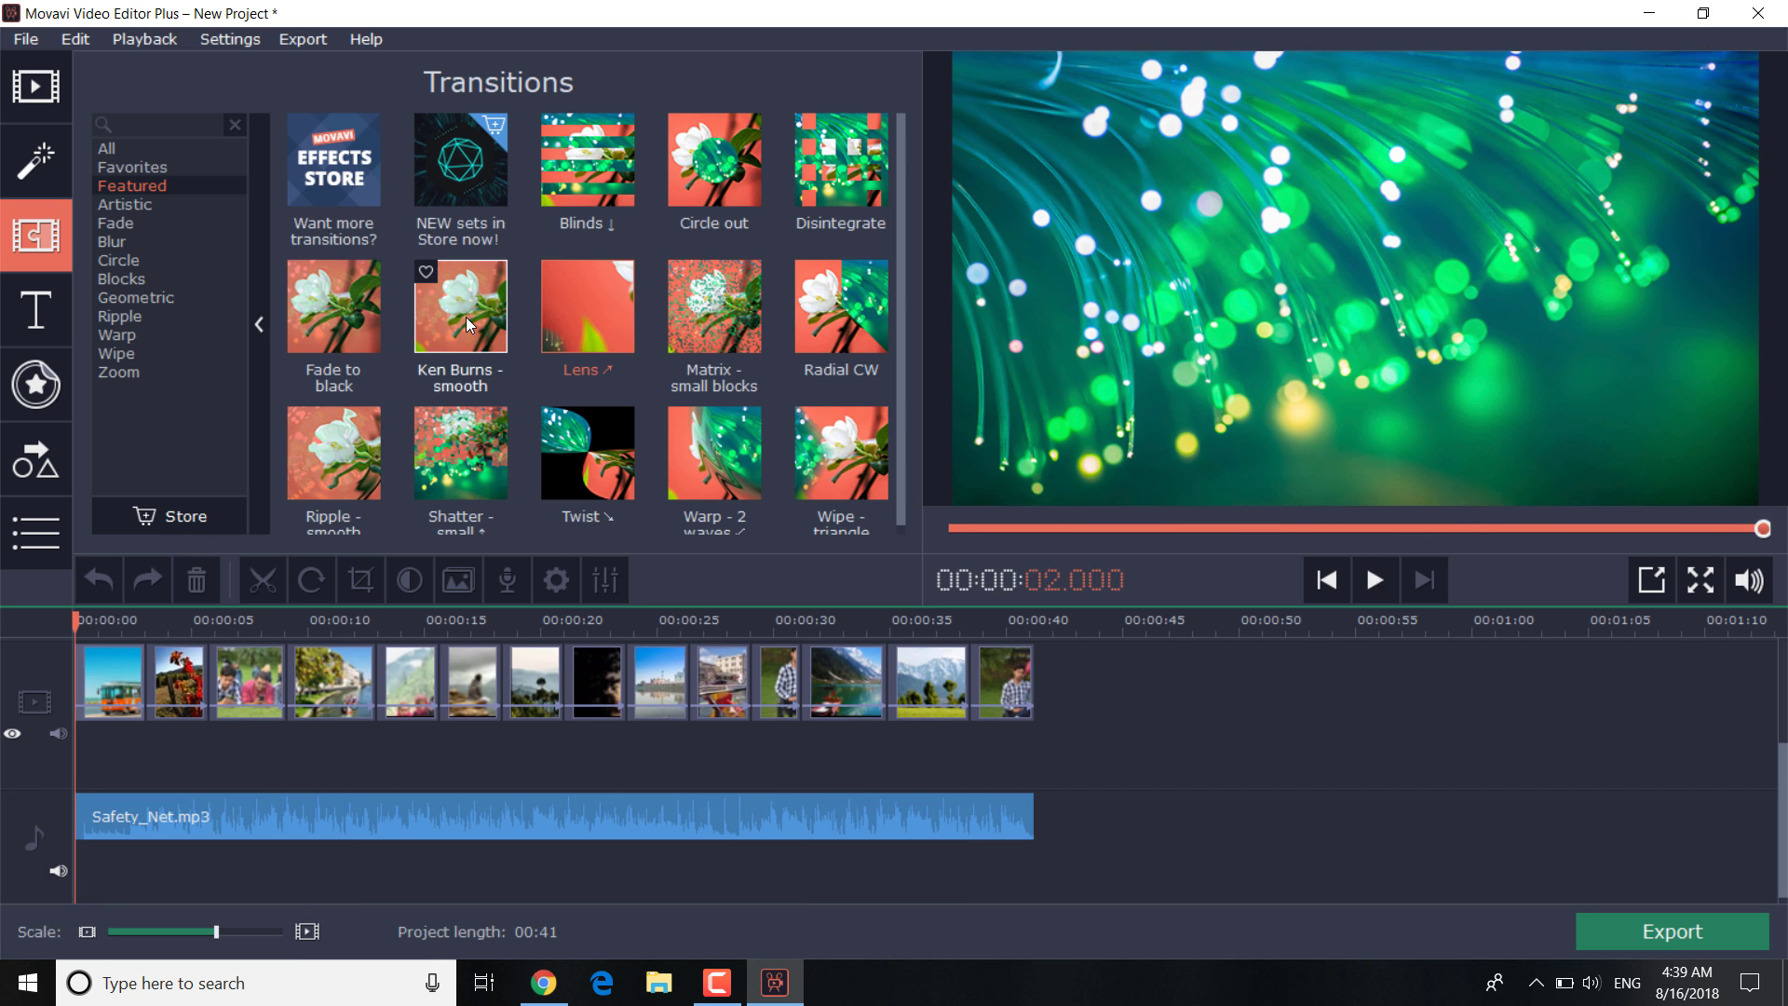
{"action": "left_click", "coordinate": [465, 317]}
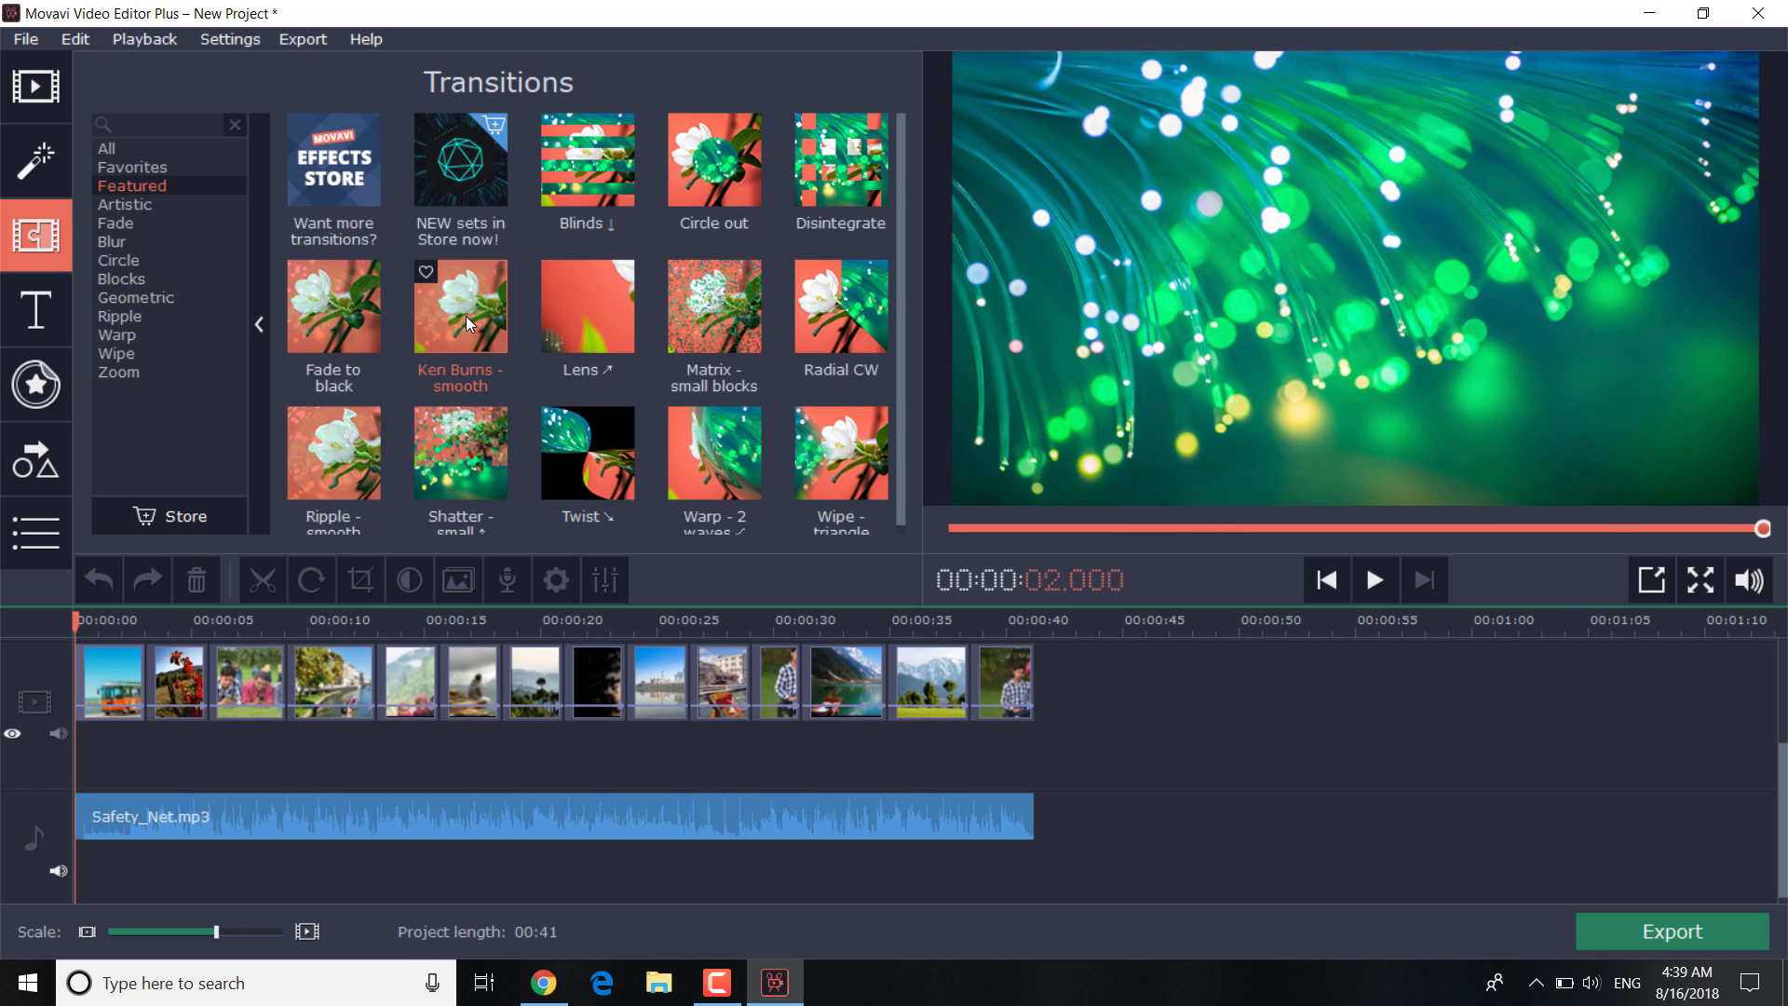
{"action": "left_click", "coordinate": [335, 317]}
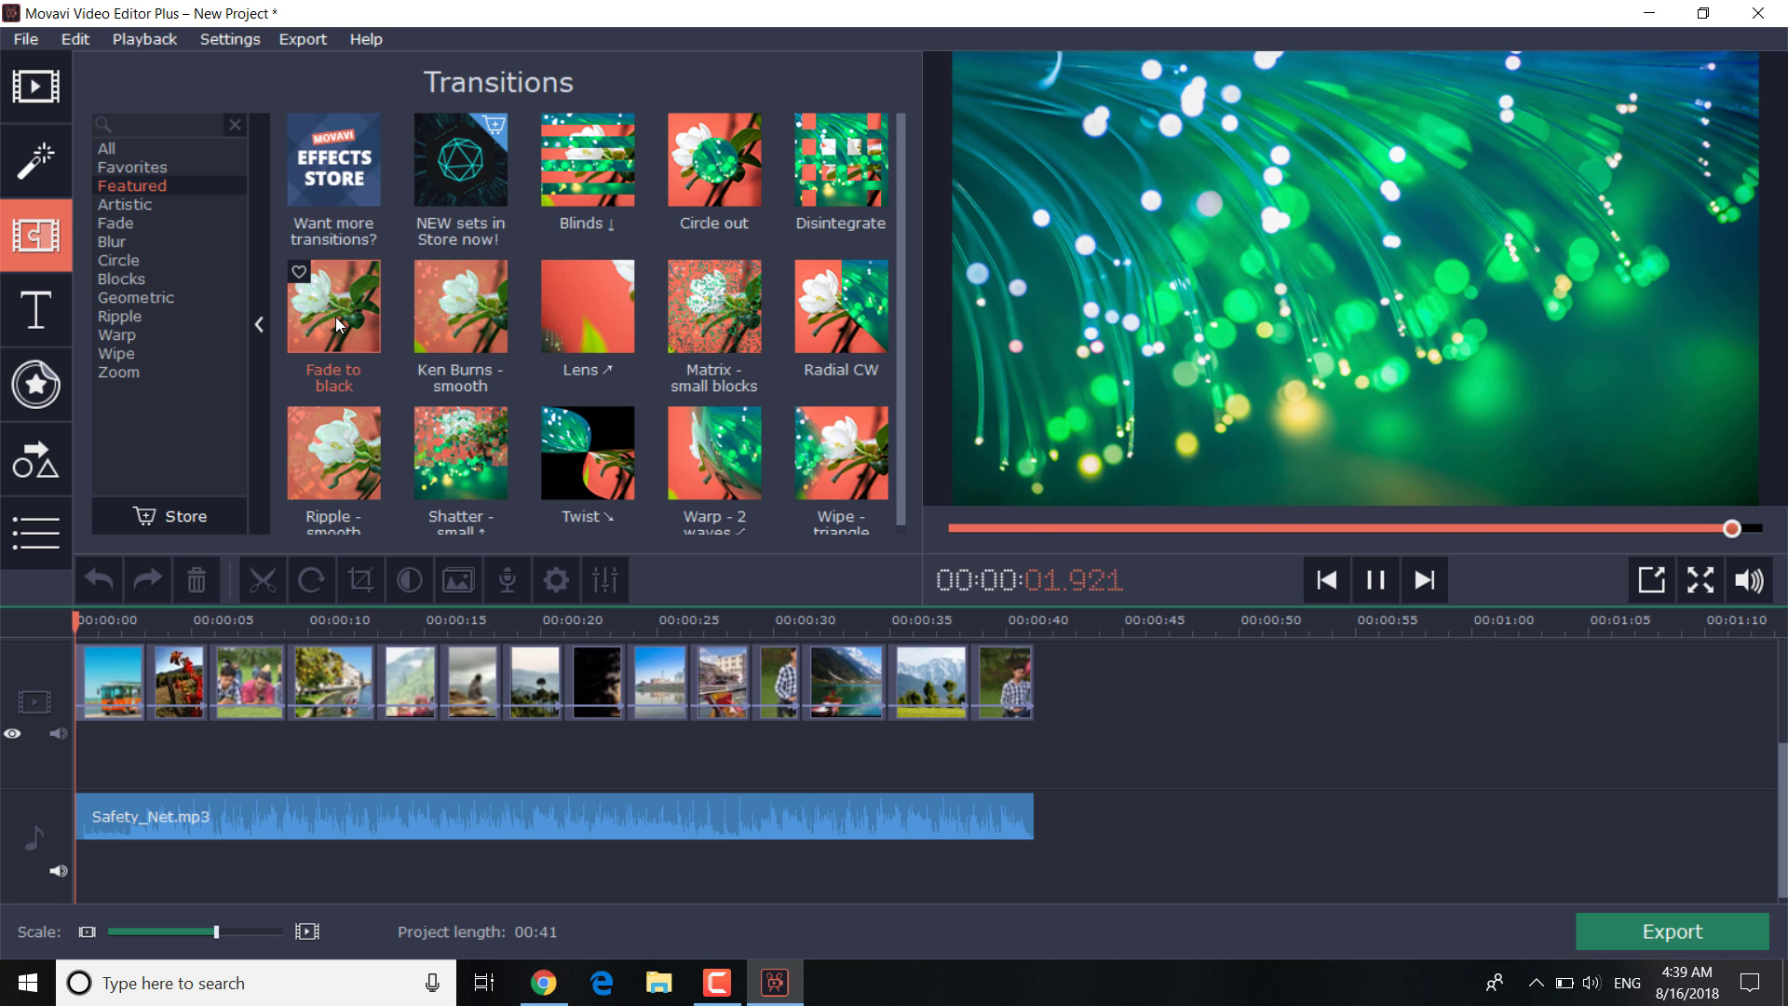
{"action": "right_click", "coordinate": [441, 317]}
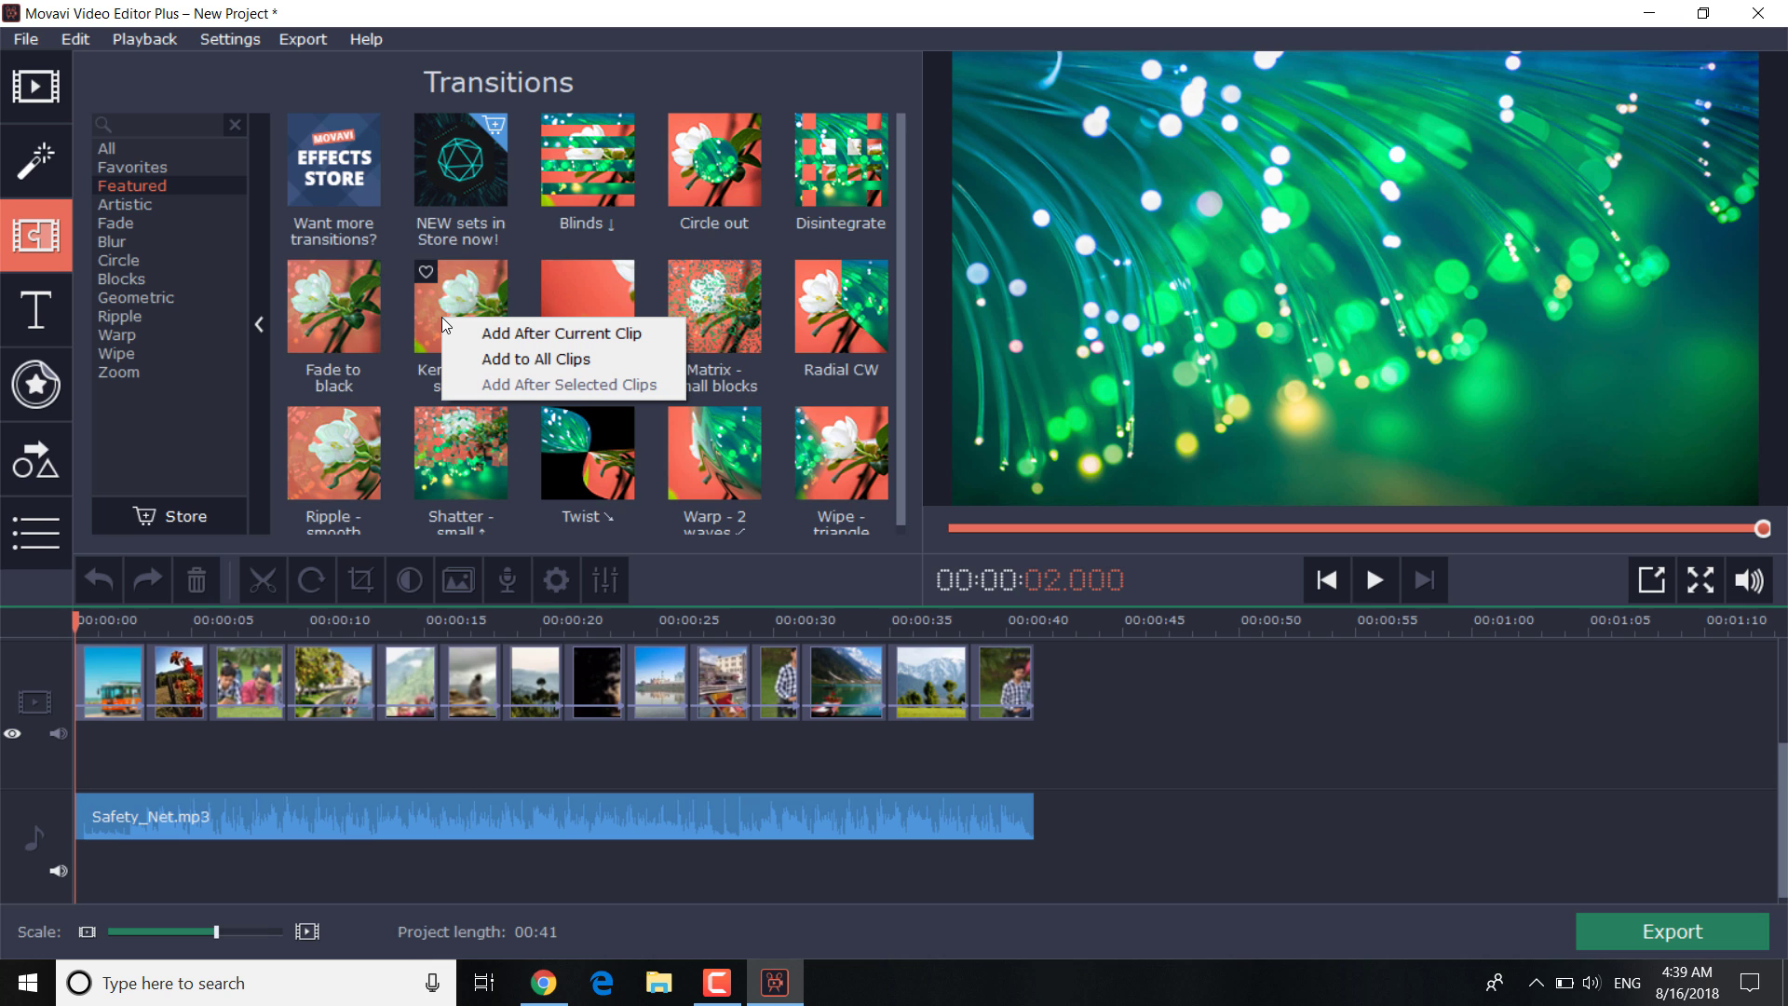
{"action": "left_click", "coordinate": [448, 361]}
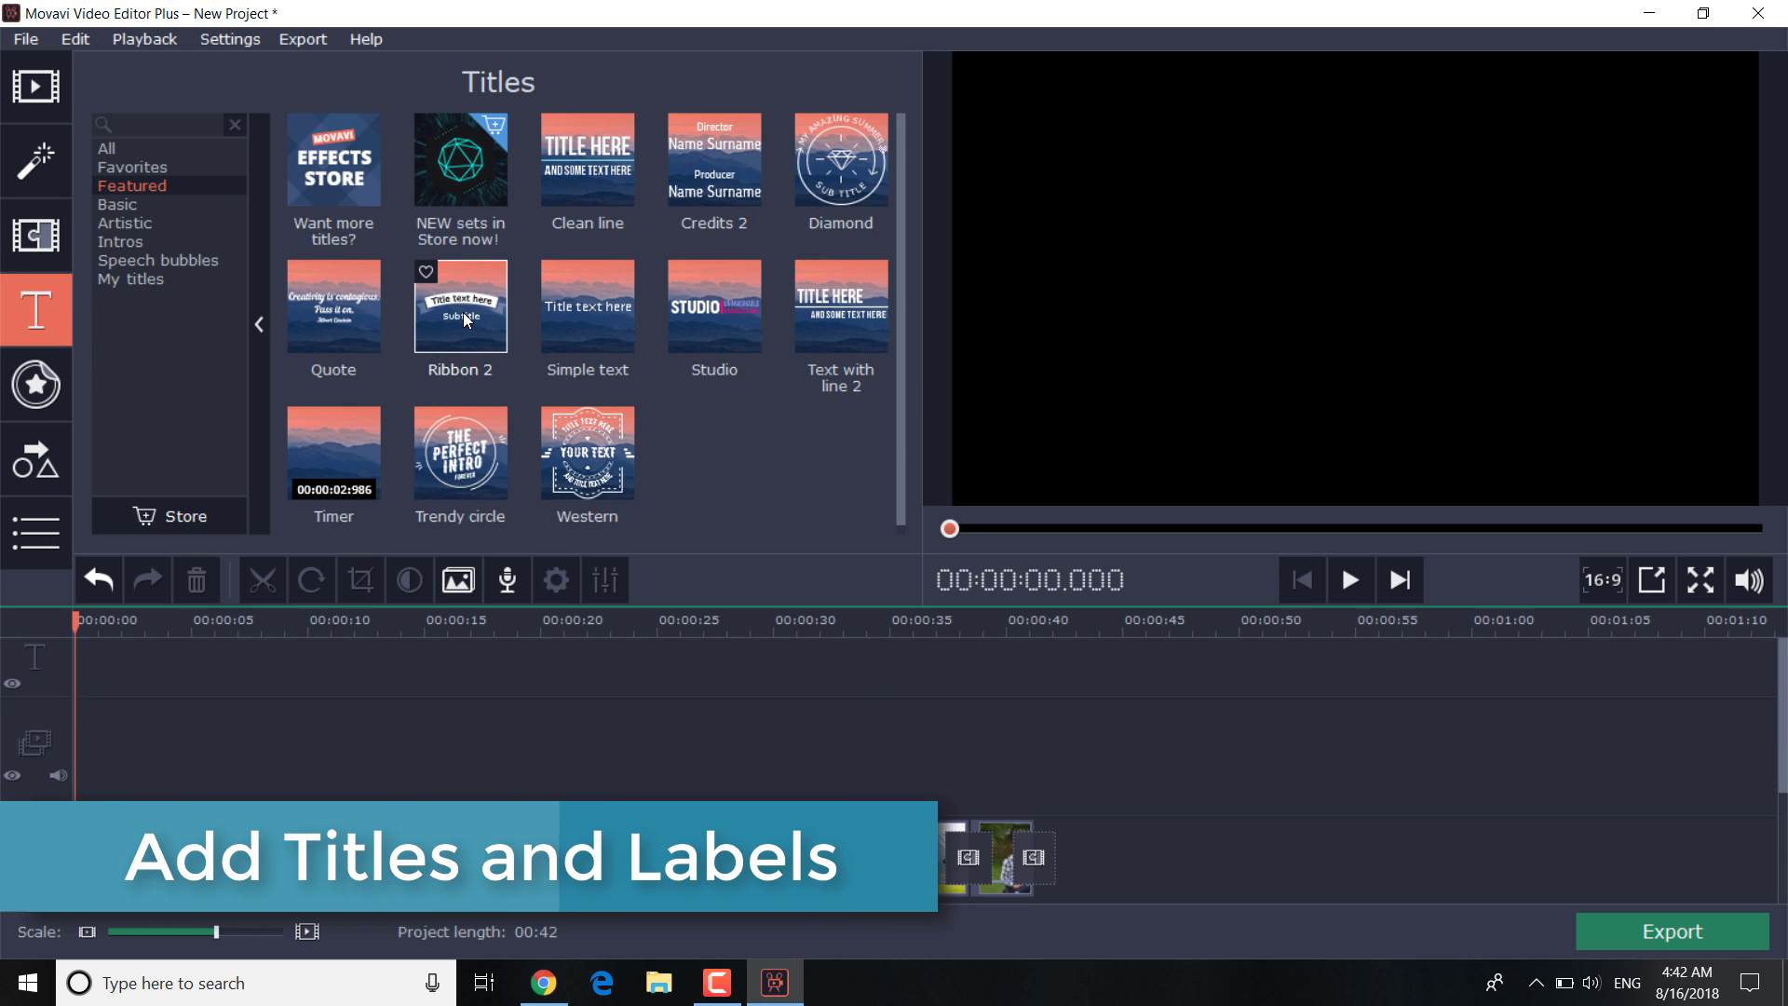
- Place a Ribbon 2 title at the timeline start and change its text to 'Murree Tour'
{"action": "left_click_drag", "start_coordinate": [462, 311], "coordinate": [69, 709]}
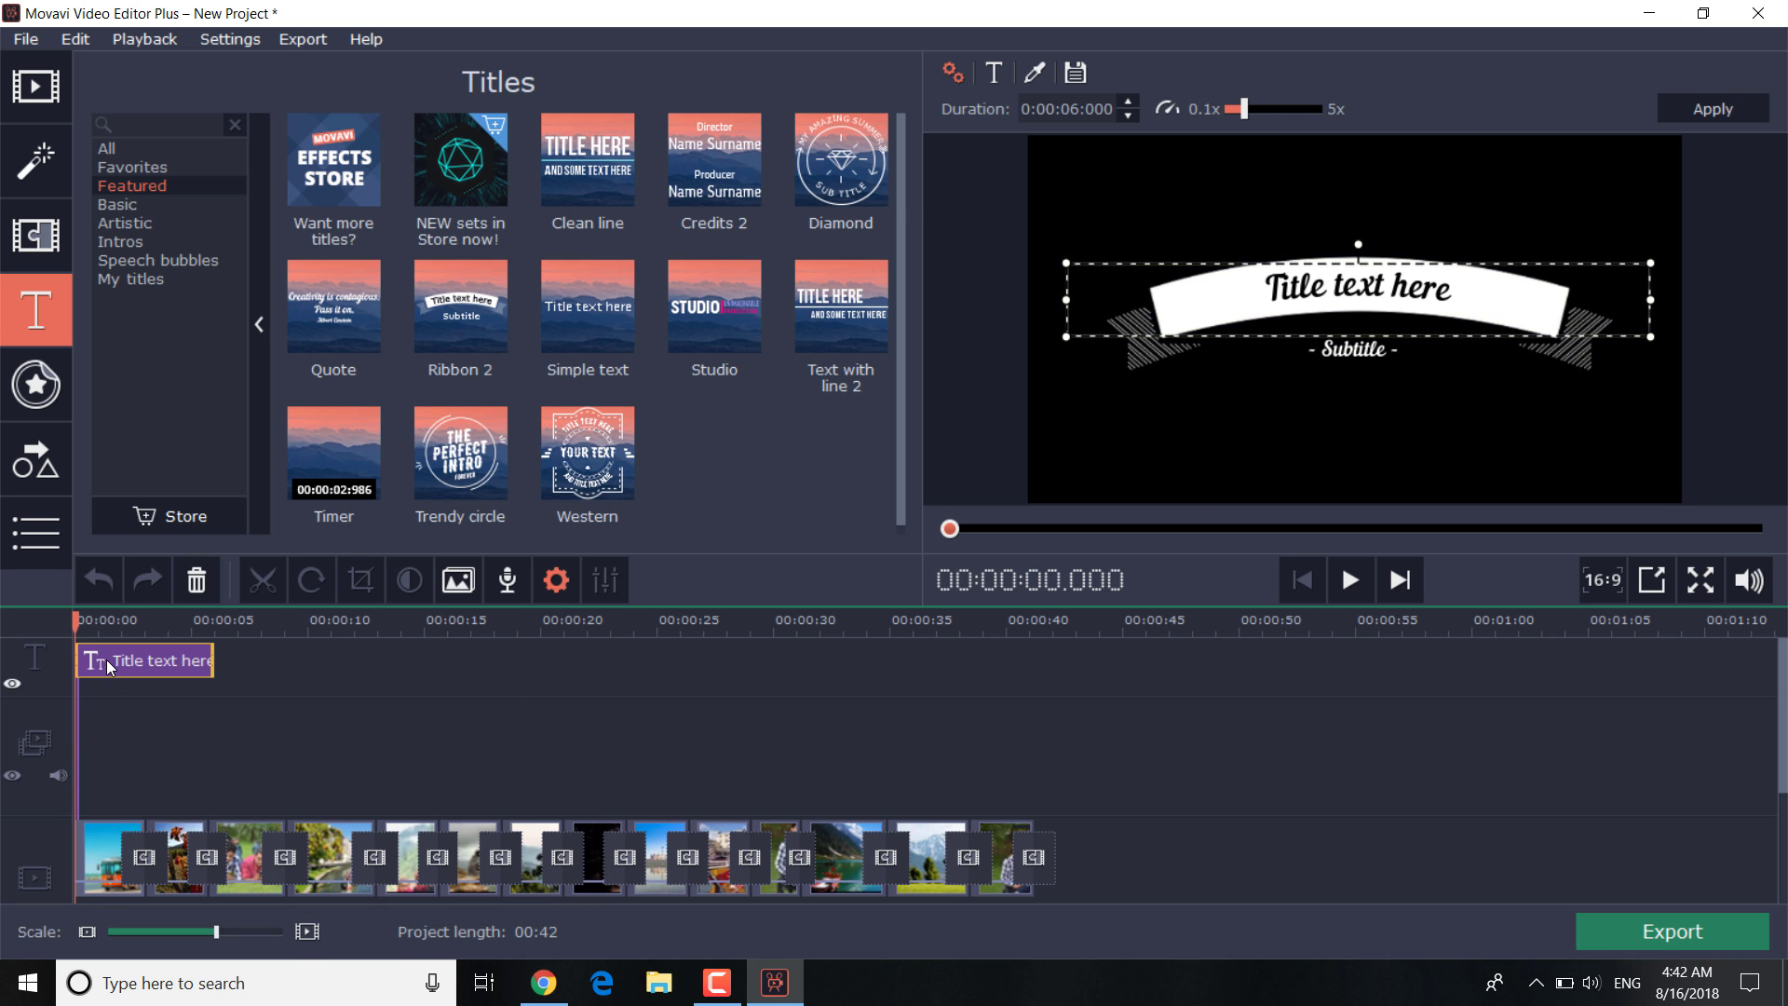
{"action": "left_click", "coordinate": [107, 660]}
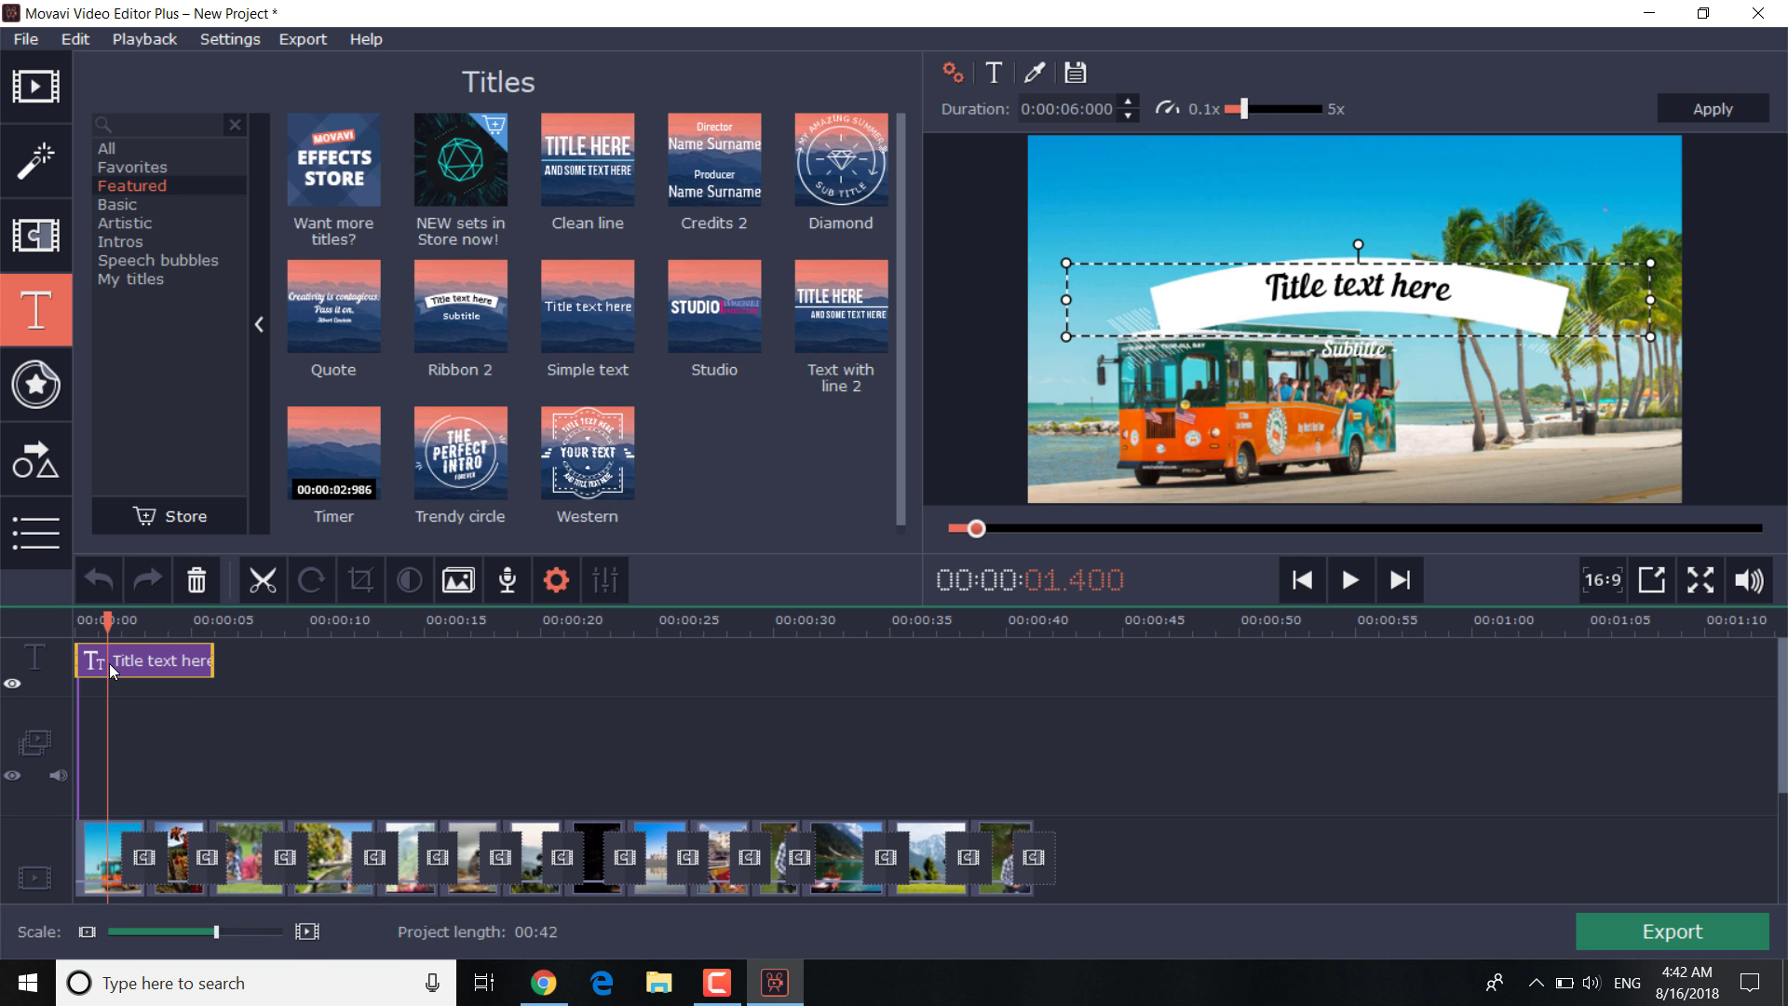
{"action": "double_click", "coordinate": [1300, 298]}
{"action": "key", "text": "Delete"}
{"action": "key", "text": "Delete"}
{"action": "key", "text": "Delete"}
{"action": "key", "text": "Delete"}
{"action": "key", "text": "Delete"}
{"action": "key", "text": "Delete"}
{"action": "key", "text": "Delete"}
{"action": "key", "text": "Delete"}
{"action": "key", "text": "Delete"}
{"action": "key", "text": "Delete"}
{"action": "key", "text": "Delete"}
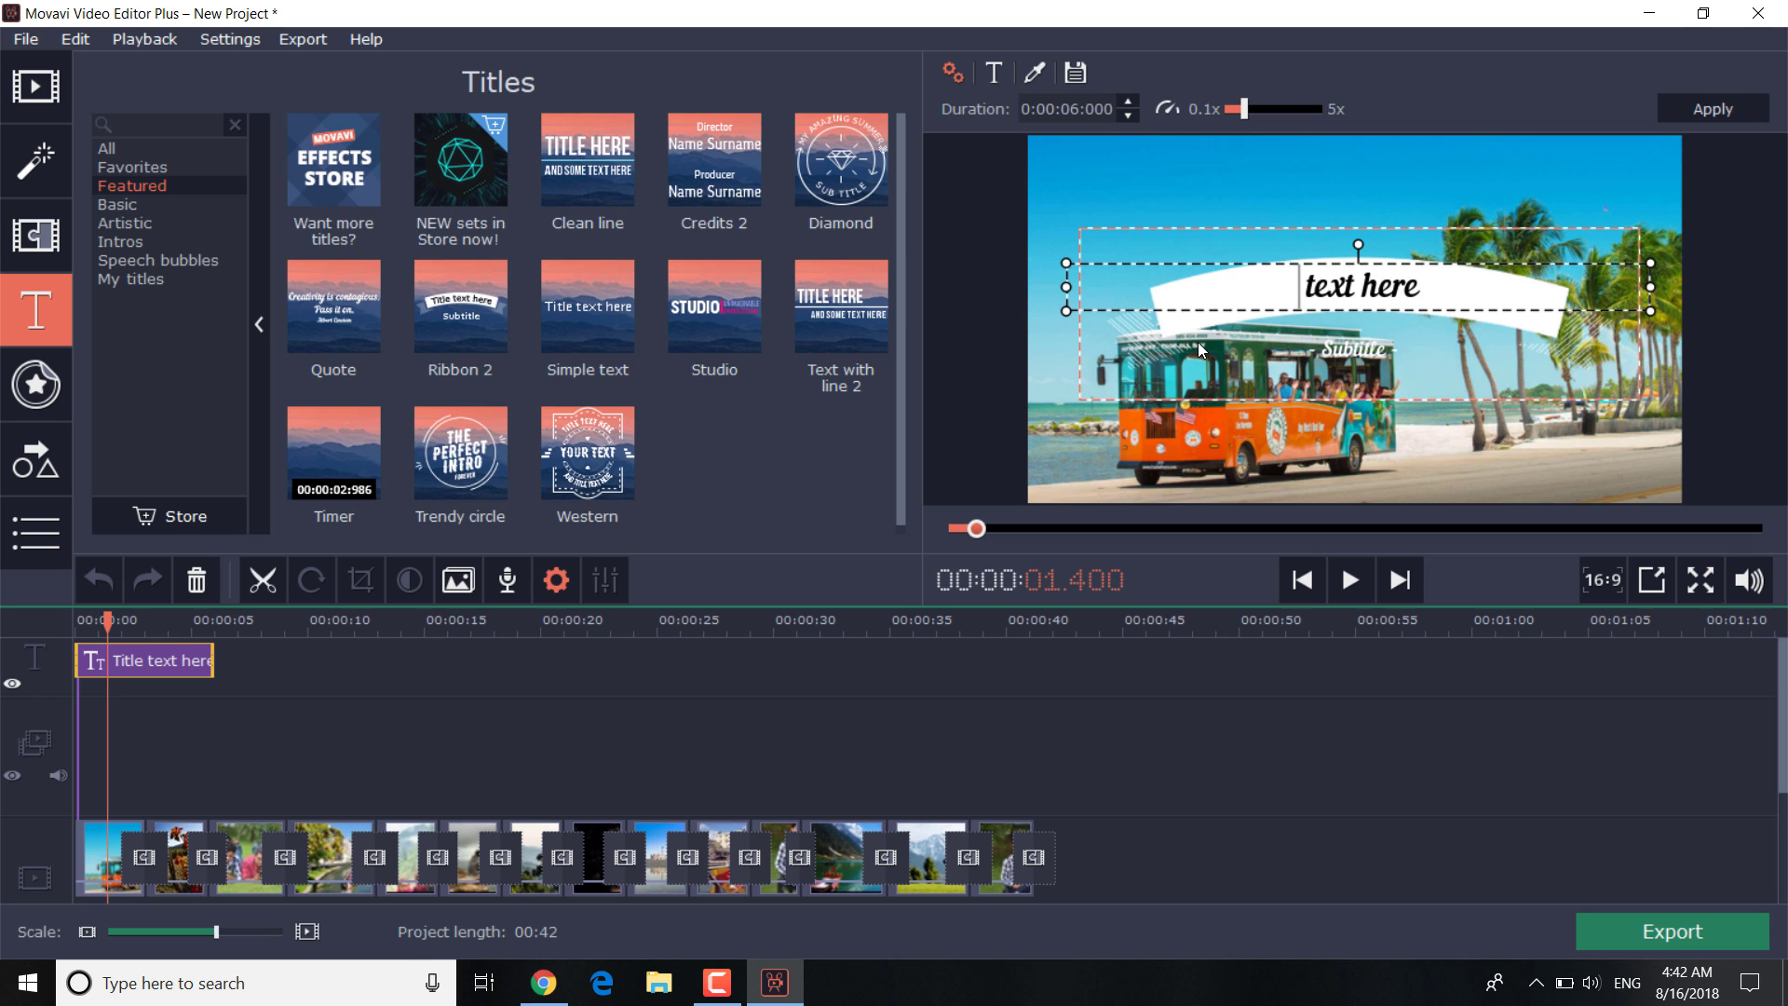
{"action": "type", "text": "Murree Tour"}
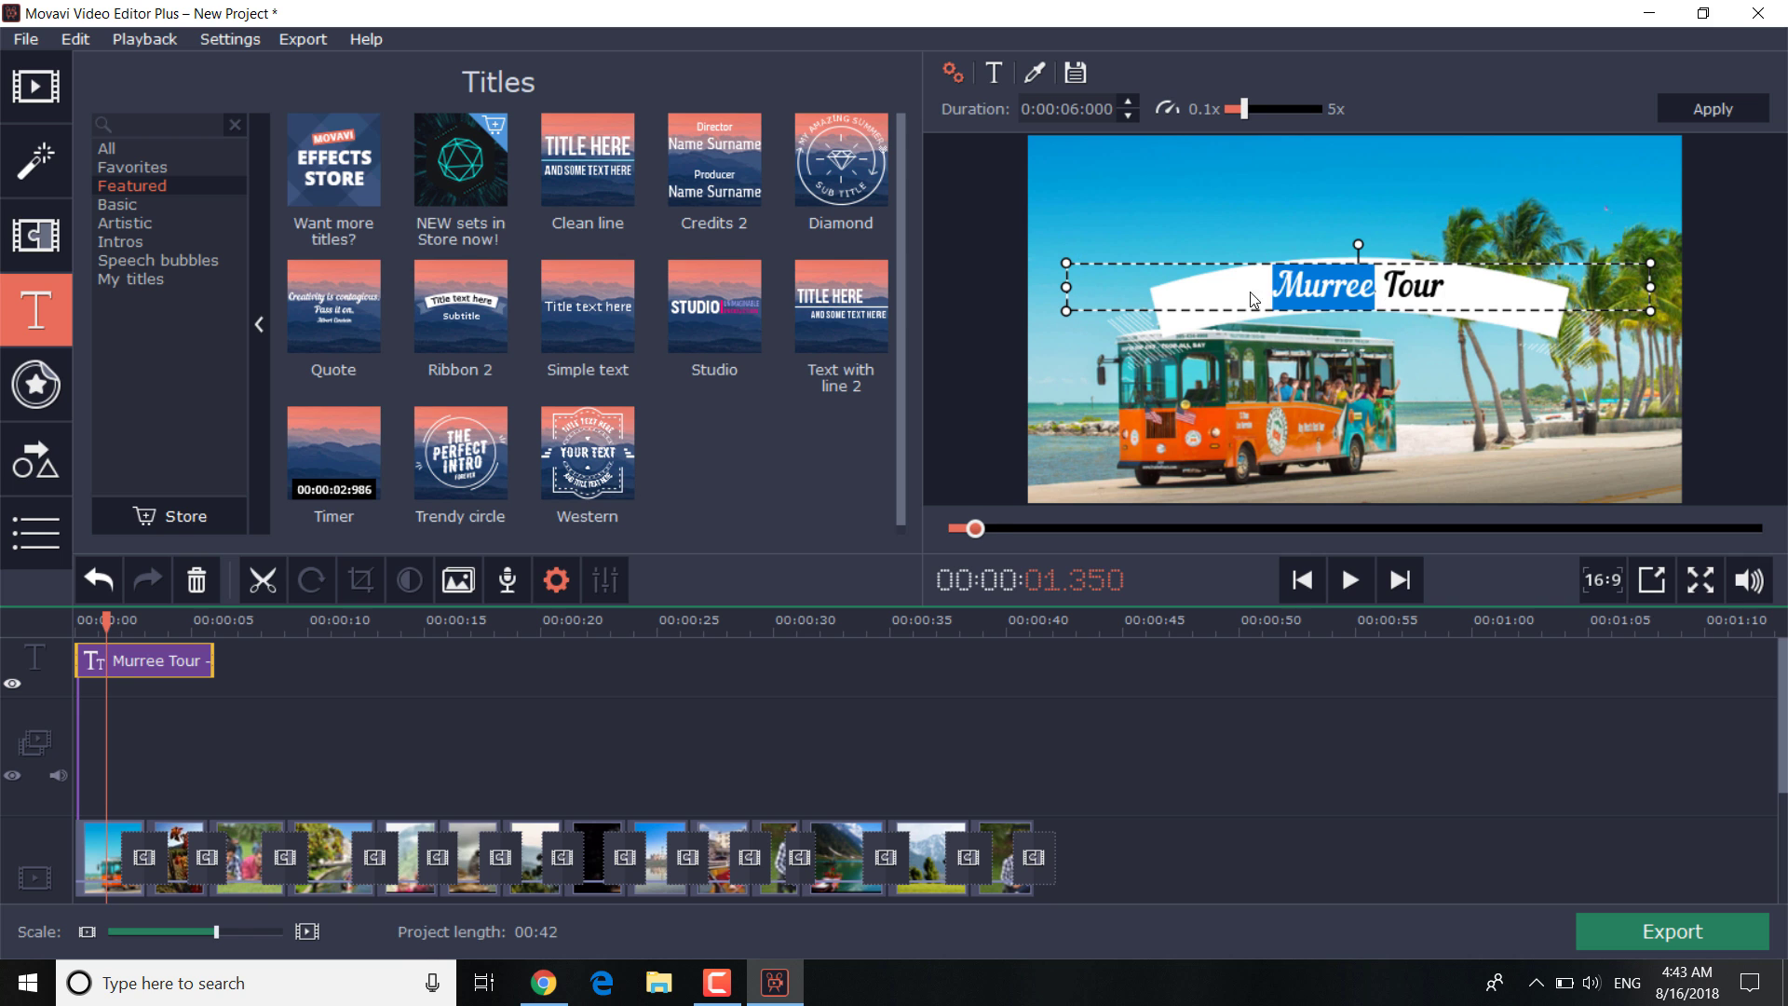
{"action": "left_click", "coordinate": [1220, 226]}
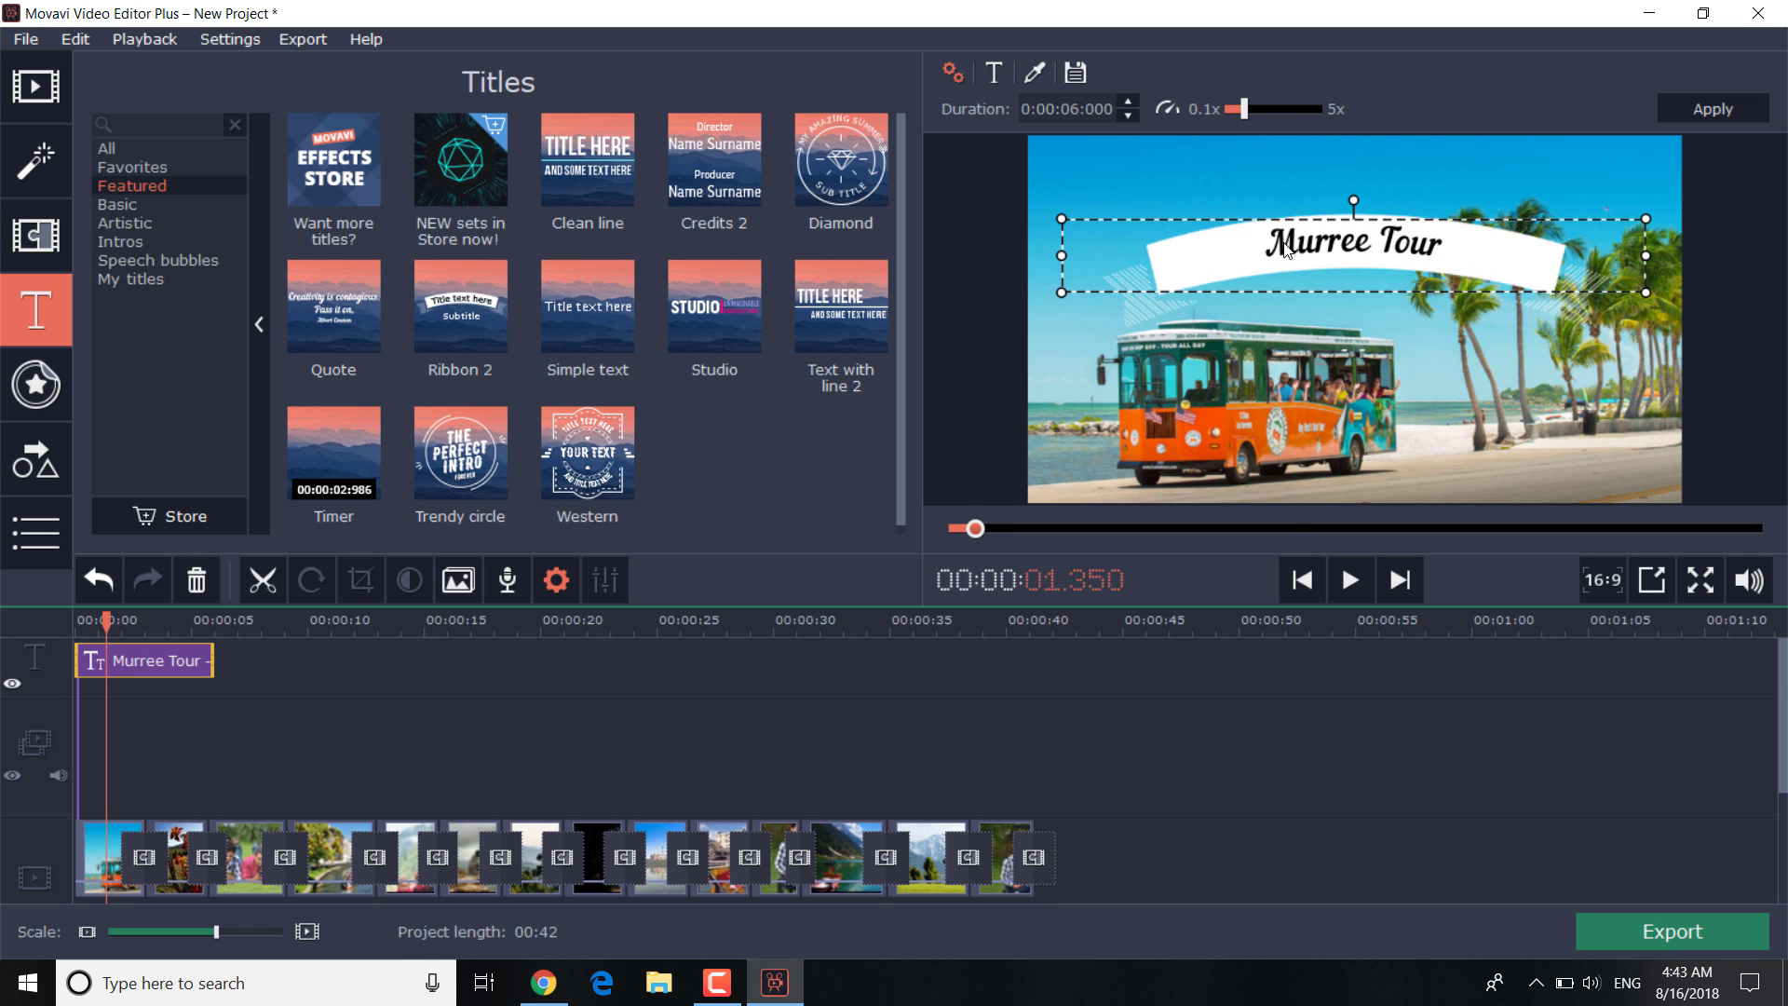
- Add a Text with line 2 title near 19 seconds reading 'NARRAN KAGHAN', clearing its second line
{"action": "left_click_drag", "start_coordinate": [808, 322], "coordinate": [529, 642]}
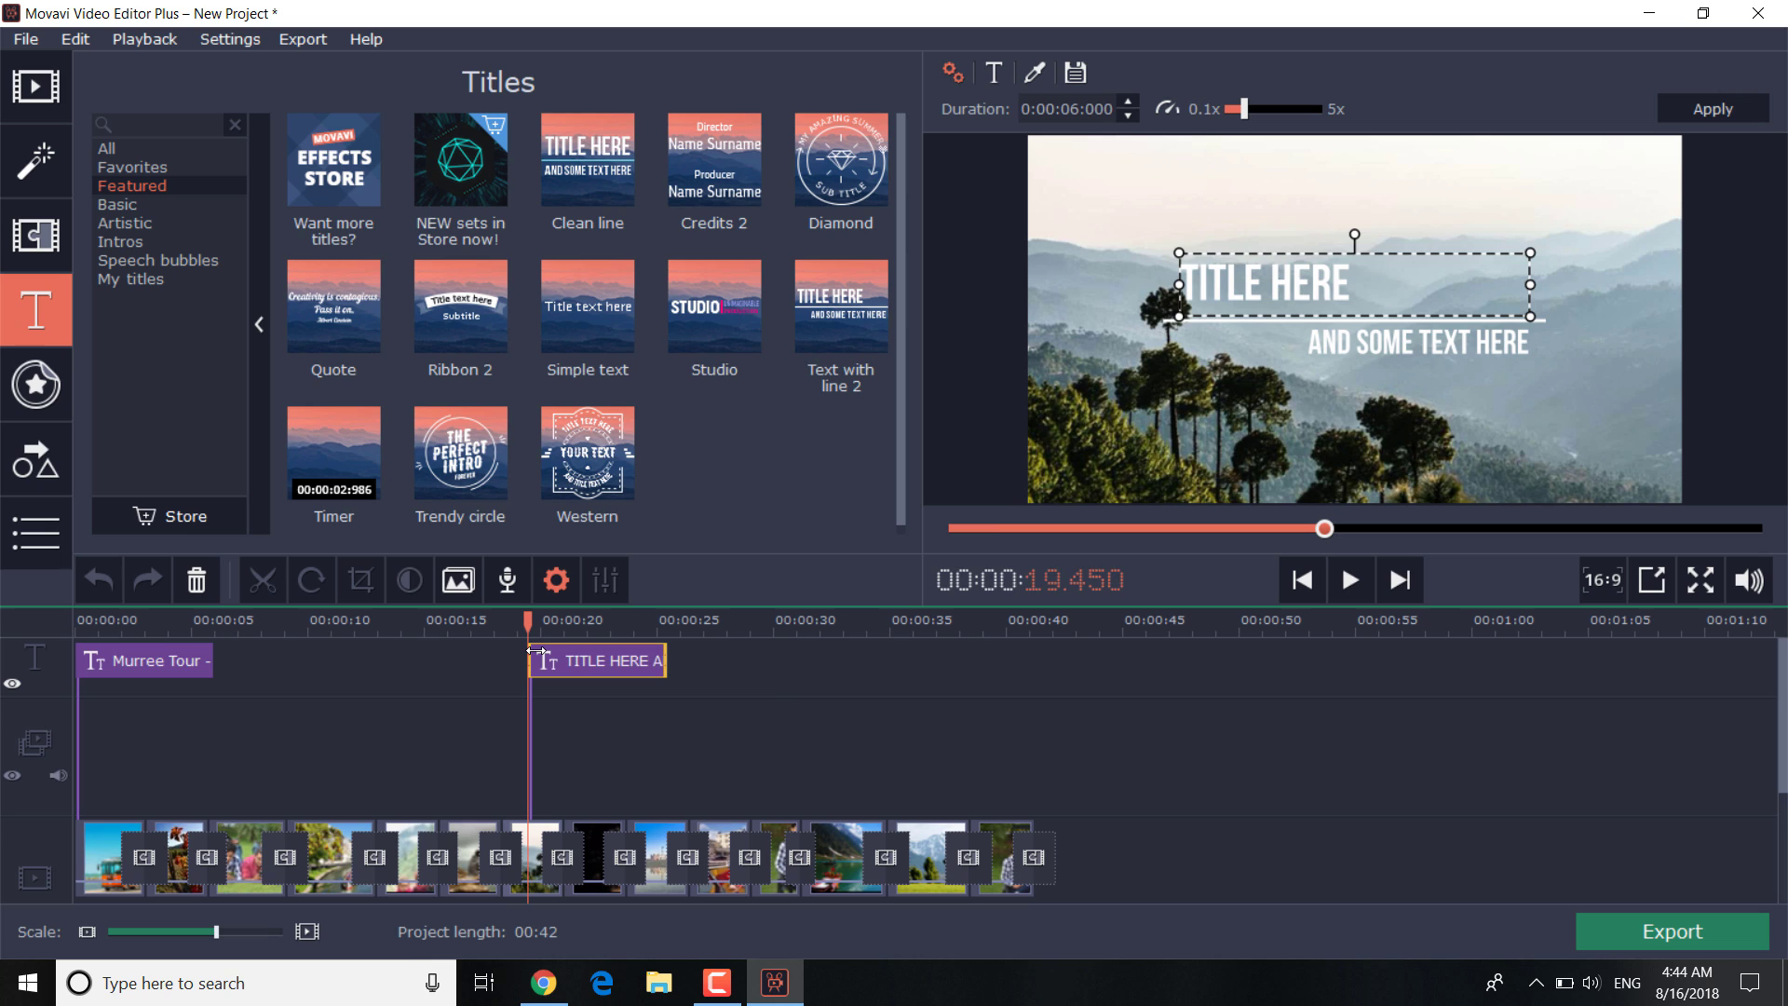
{"action": "double_click", "coordinate": [1331, 283]}
{"action": "key", "text": "BackSpace"}
{"action": "key", "text": "BackSpace"}
{"action": "key", "text": "BackSpace"}
{"action": "key", "text": "BackSpace"}
{"action": "key", "text": "BackSpace"}
{"action": "key", "text": "BackSpace"}
{"action": "key", "text": "BackSpace"}
{"action": "type", "text": "NARRA"}
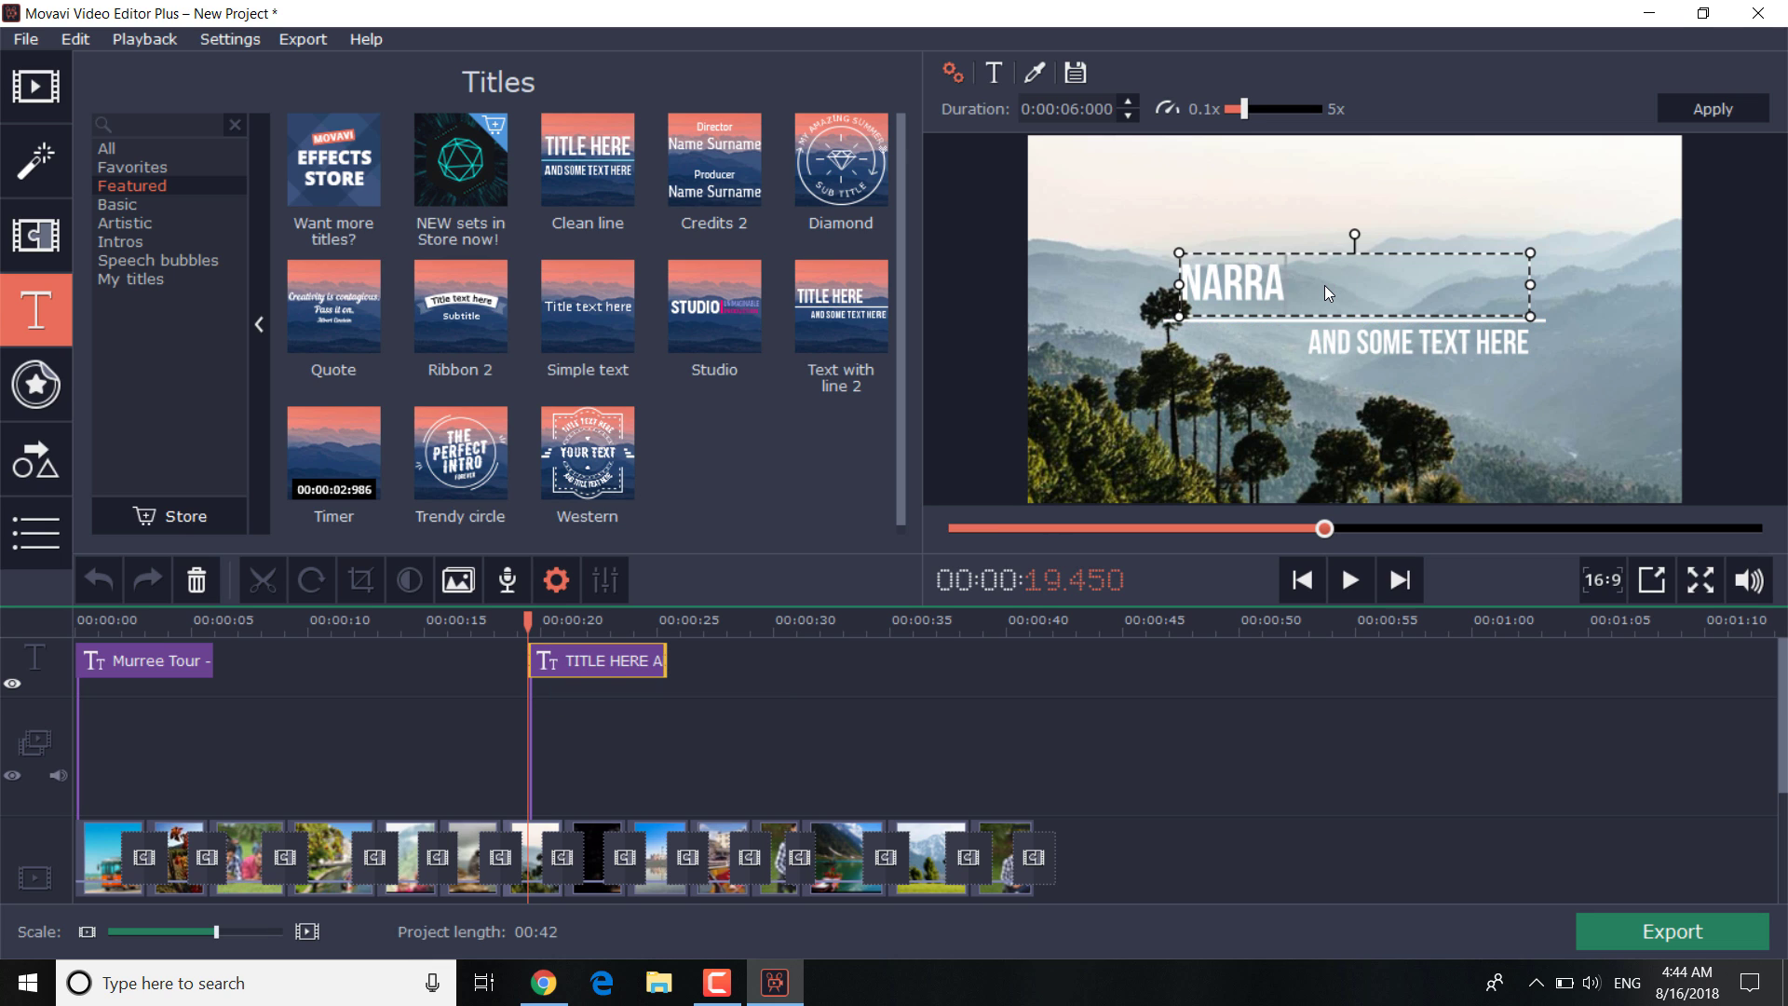
{"action": "type", "text": "N KAGHAN"}
{"action": "left_click", "coordinate": [1331, 344]}
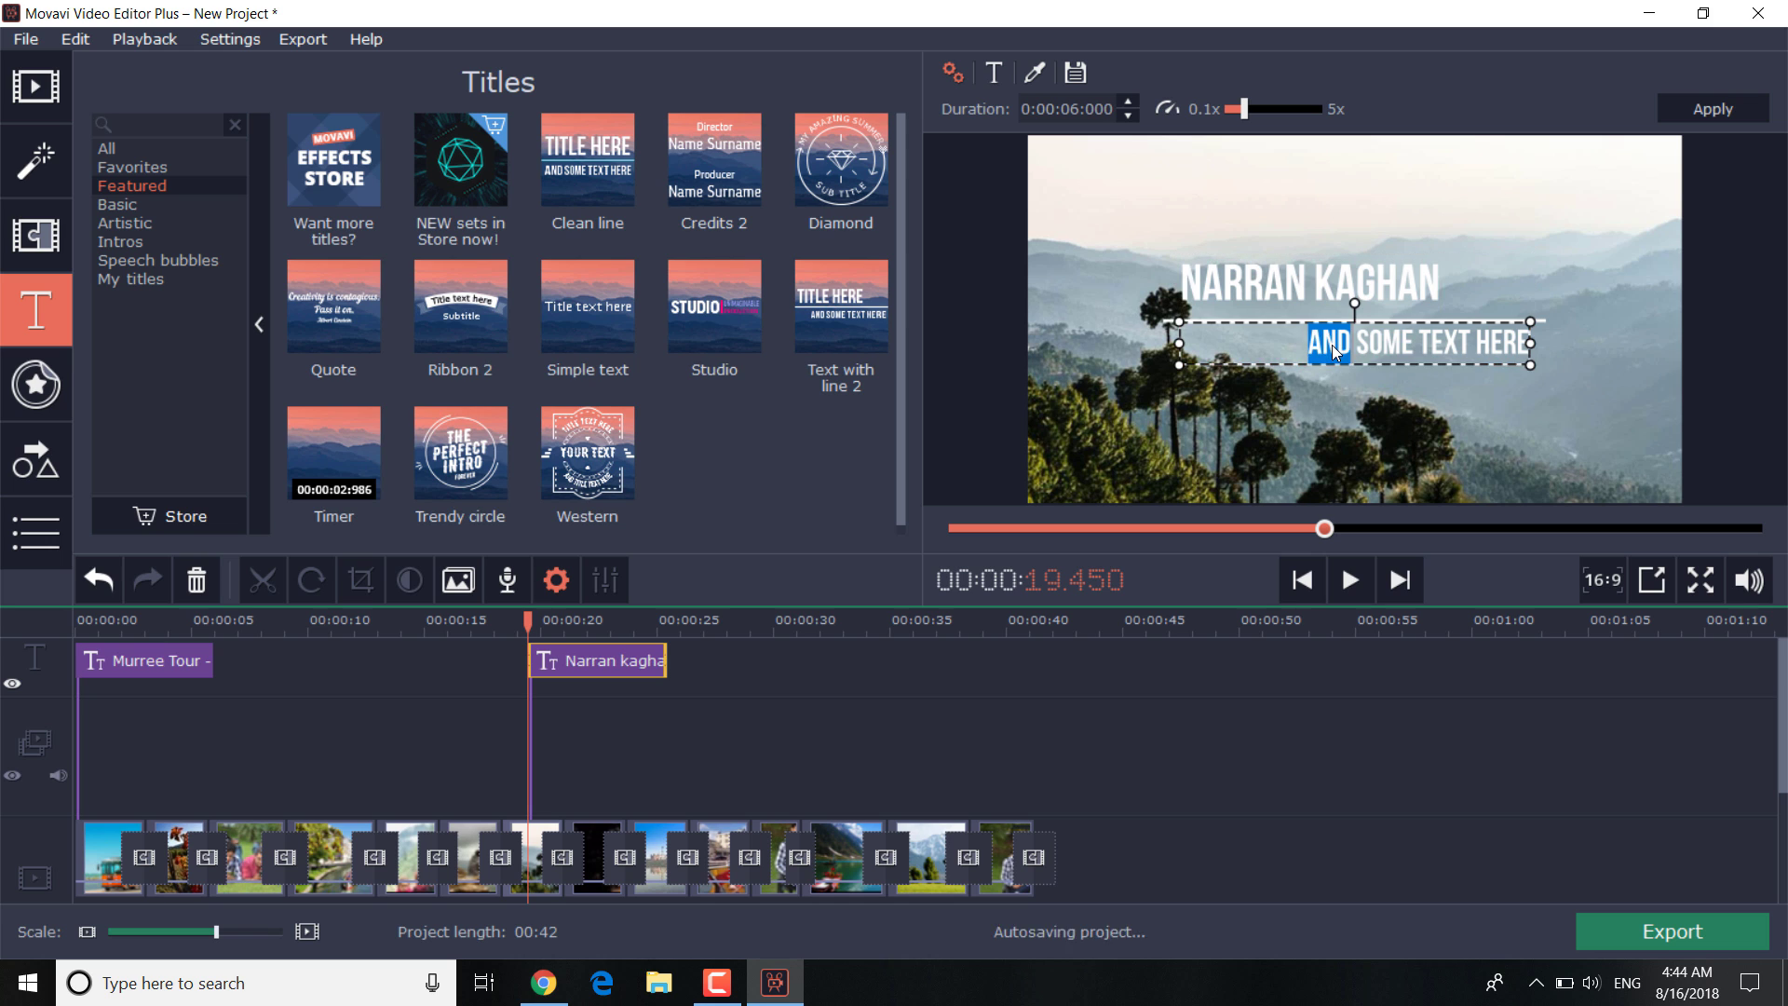
{"action": "double_click", "coordinate": [1332, 342]}
{"action": "key", "text": "BackSpace"}
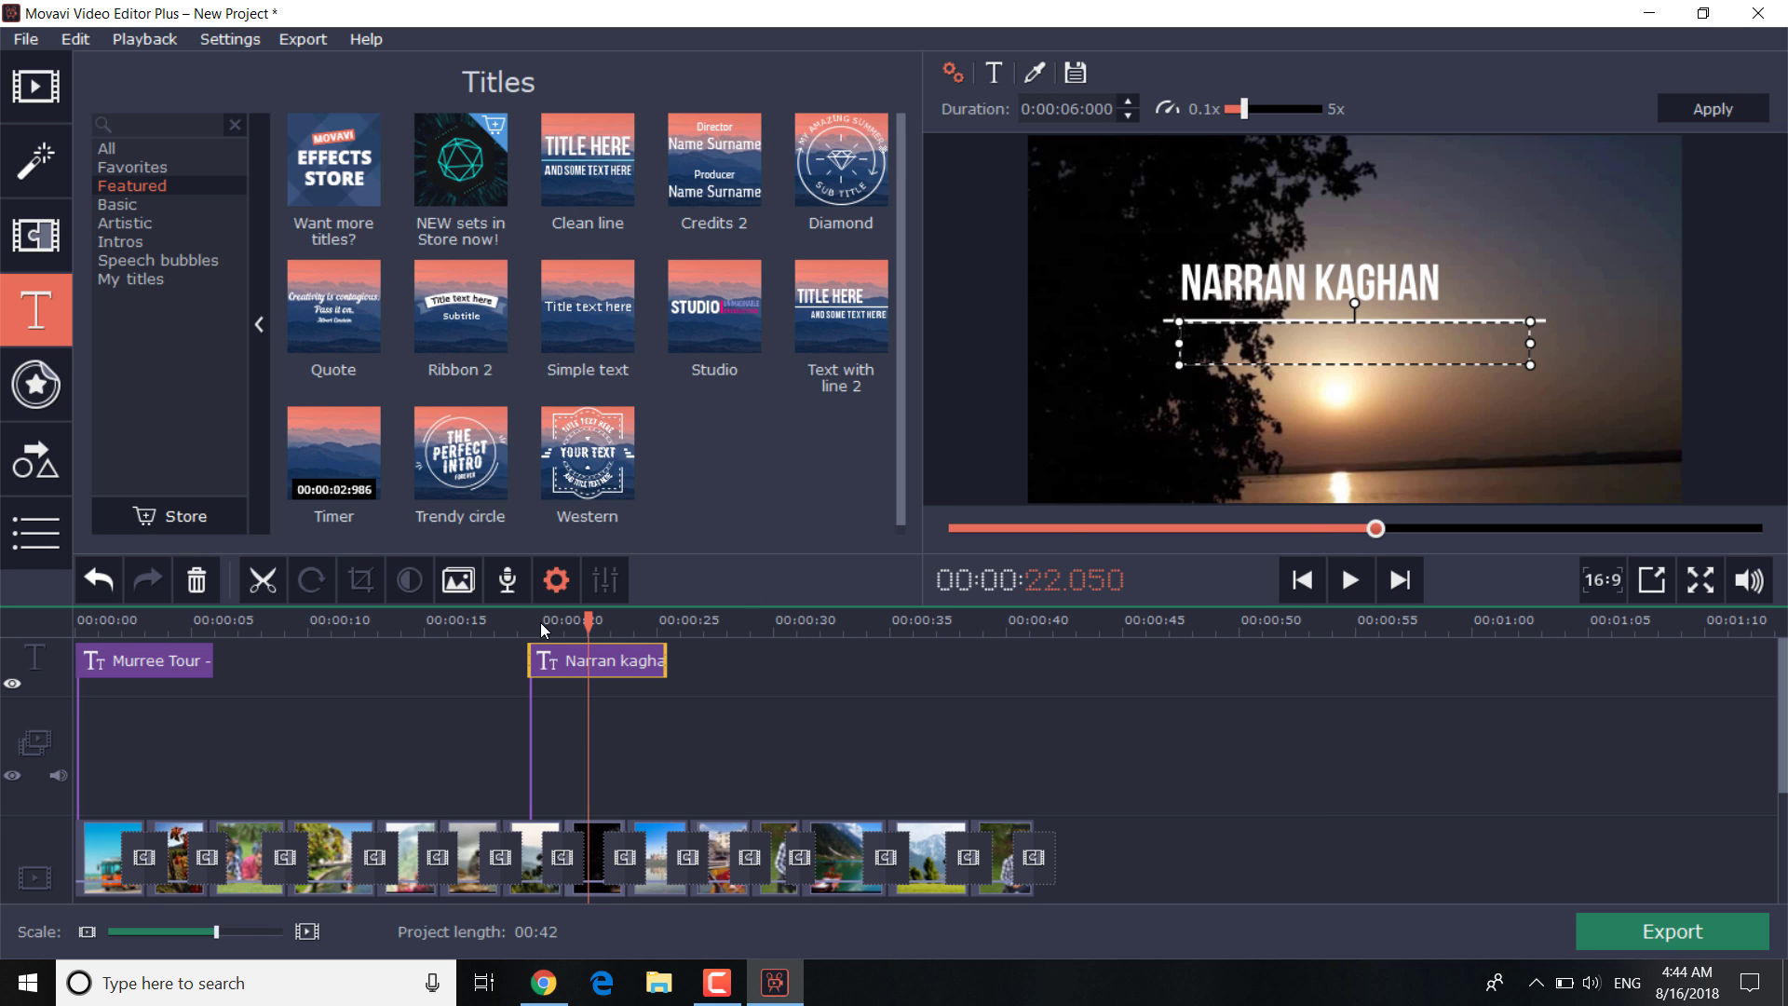
- Move the NARRAN KAGHAN heading up and right, colour it black, and play back to check
{"action": "left_click", "coordinate": [1266, 275]}
{"action": "left_click_drag", "start_coordinate": [1266, 275], "coordinate": [1382, 267]}
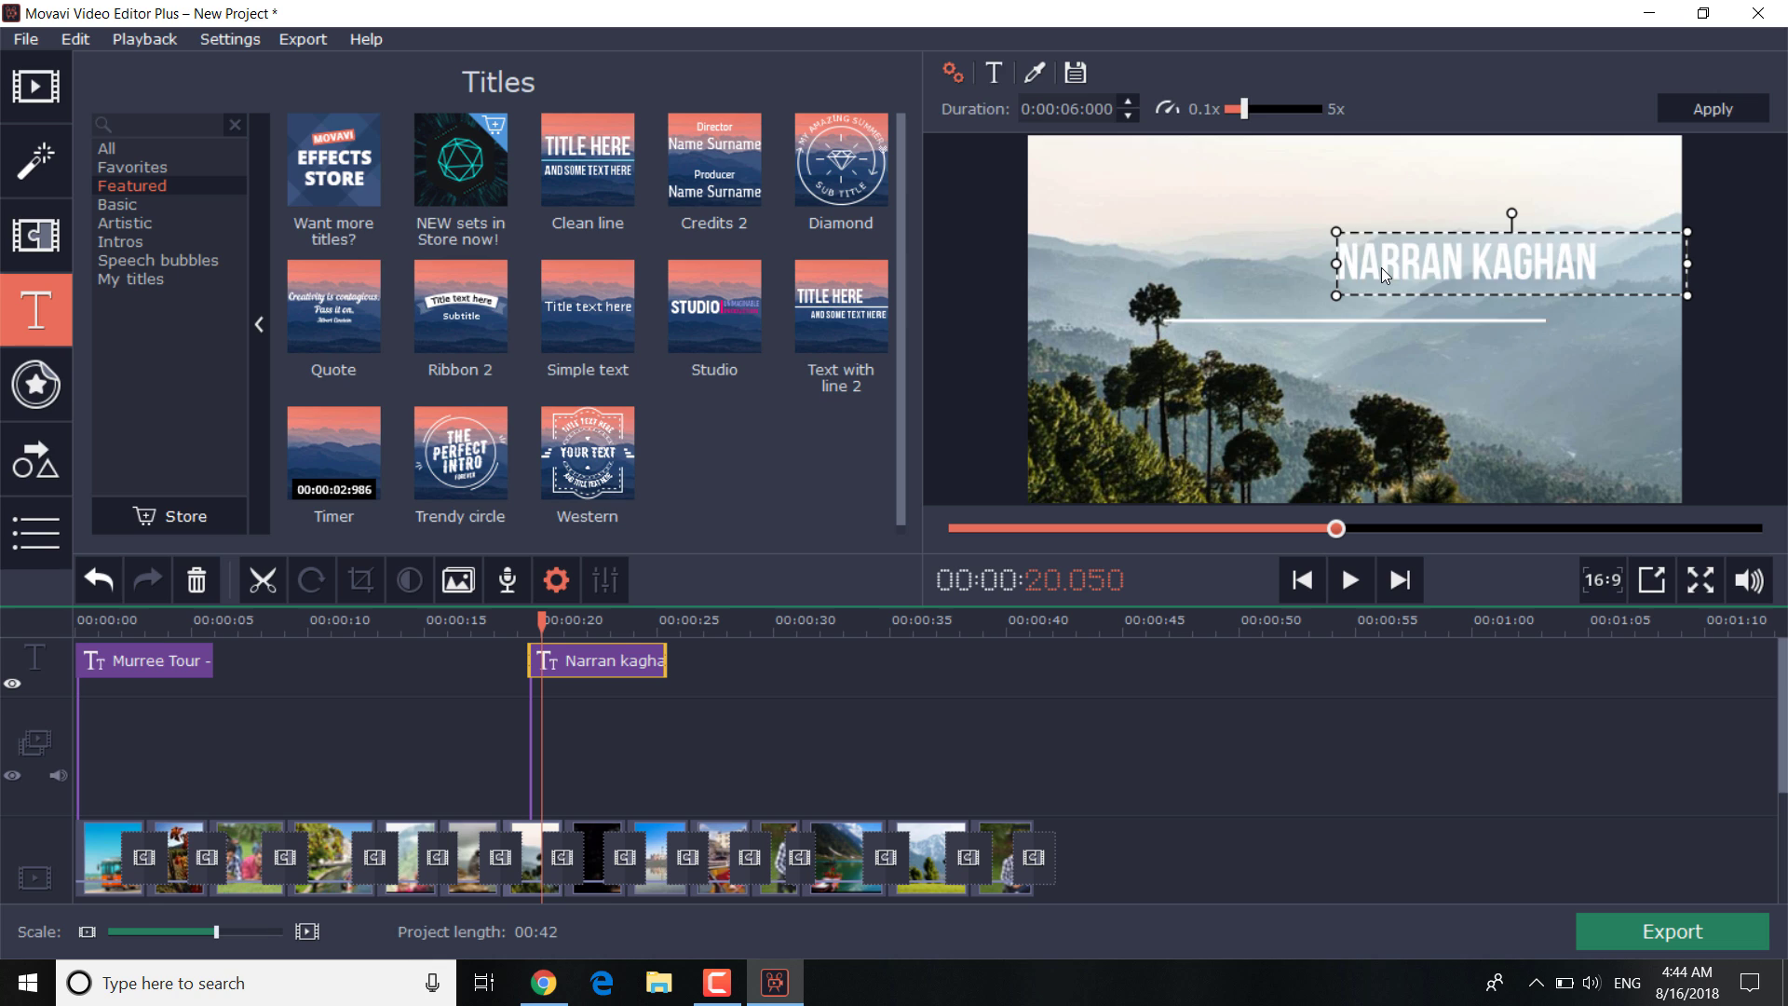
{"action": "double_click", "coordinate": [1382, 266]}
{"action": "left_click", "coordinate": [994, 72]}
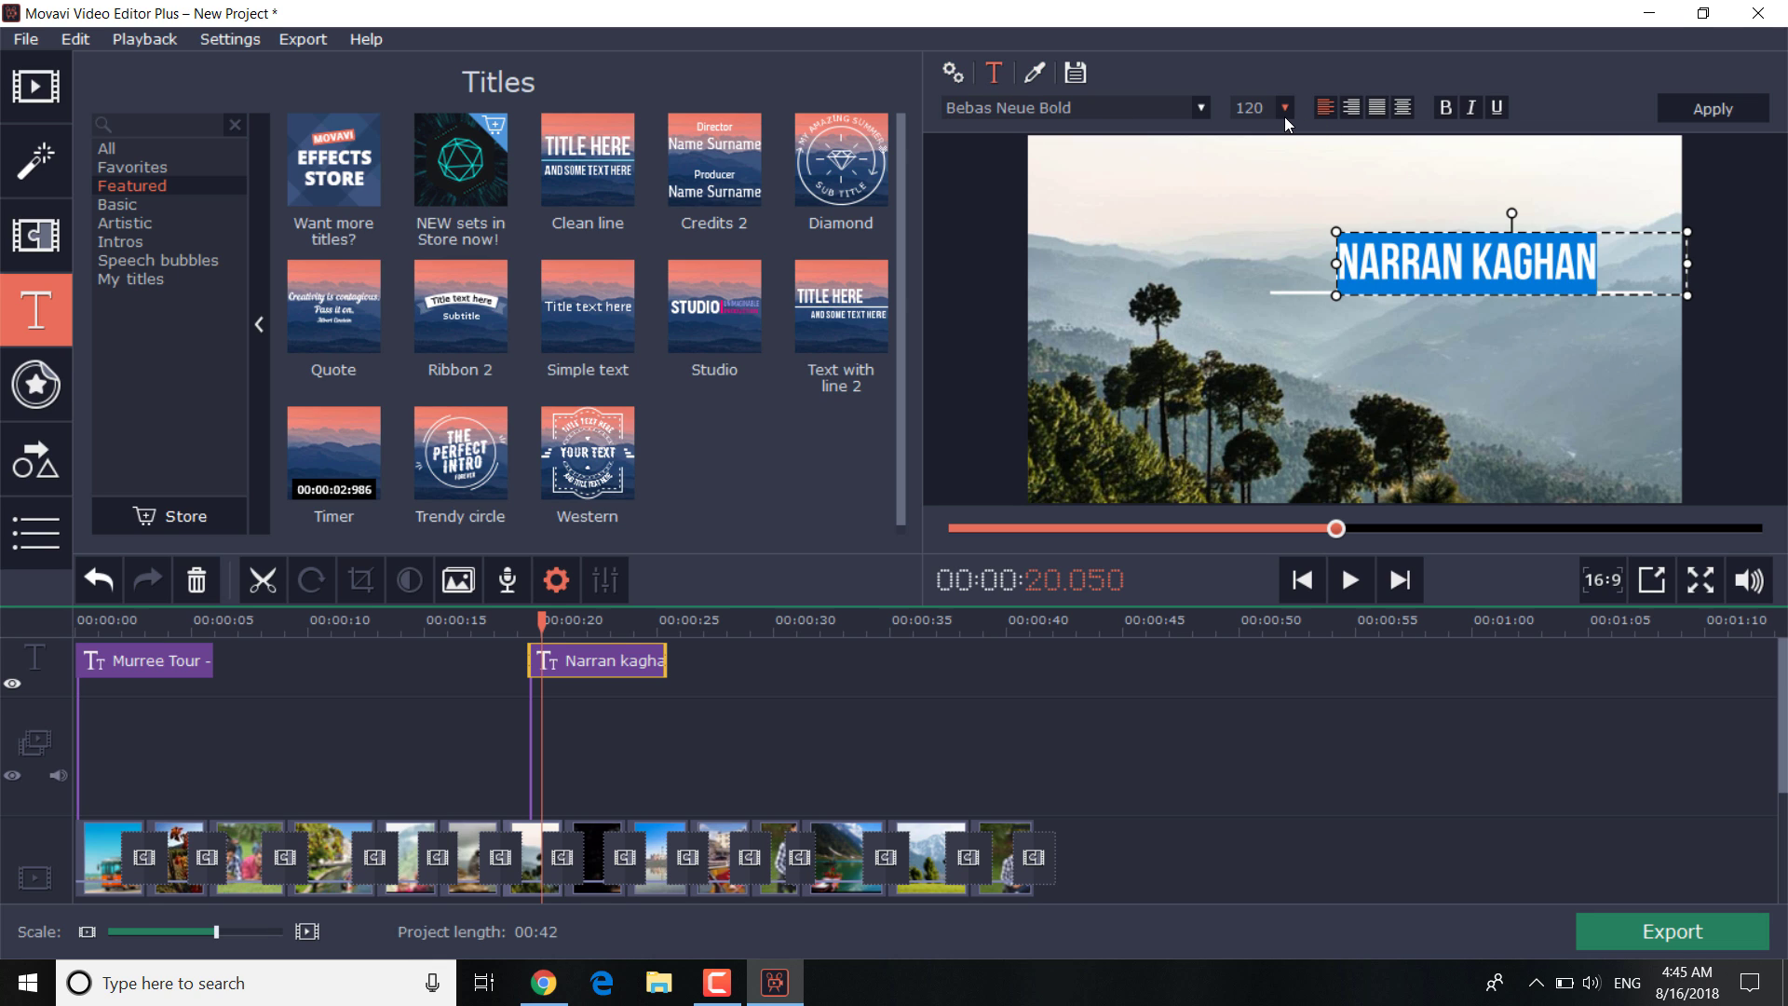
{"action": "left_click", "coordinate": [1035, 73]}
{"action": "left_click", "coordinate": [1001, 109]}
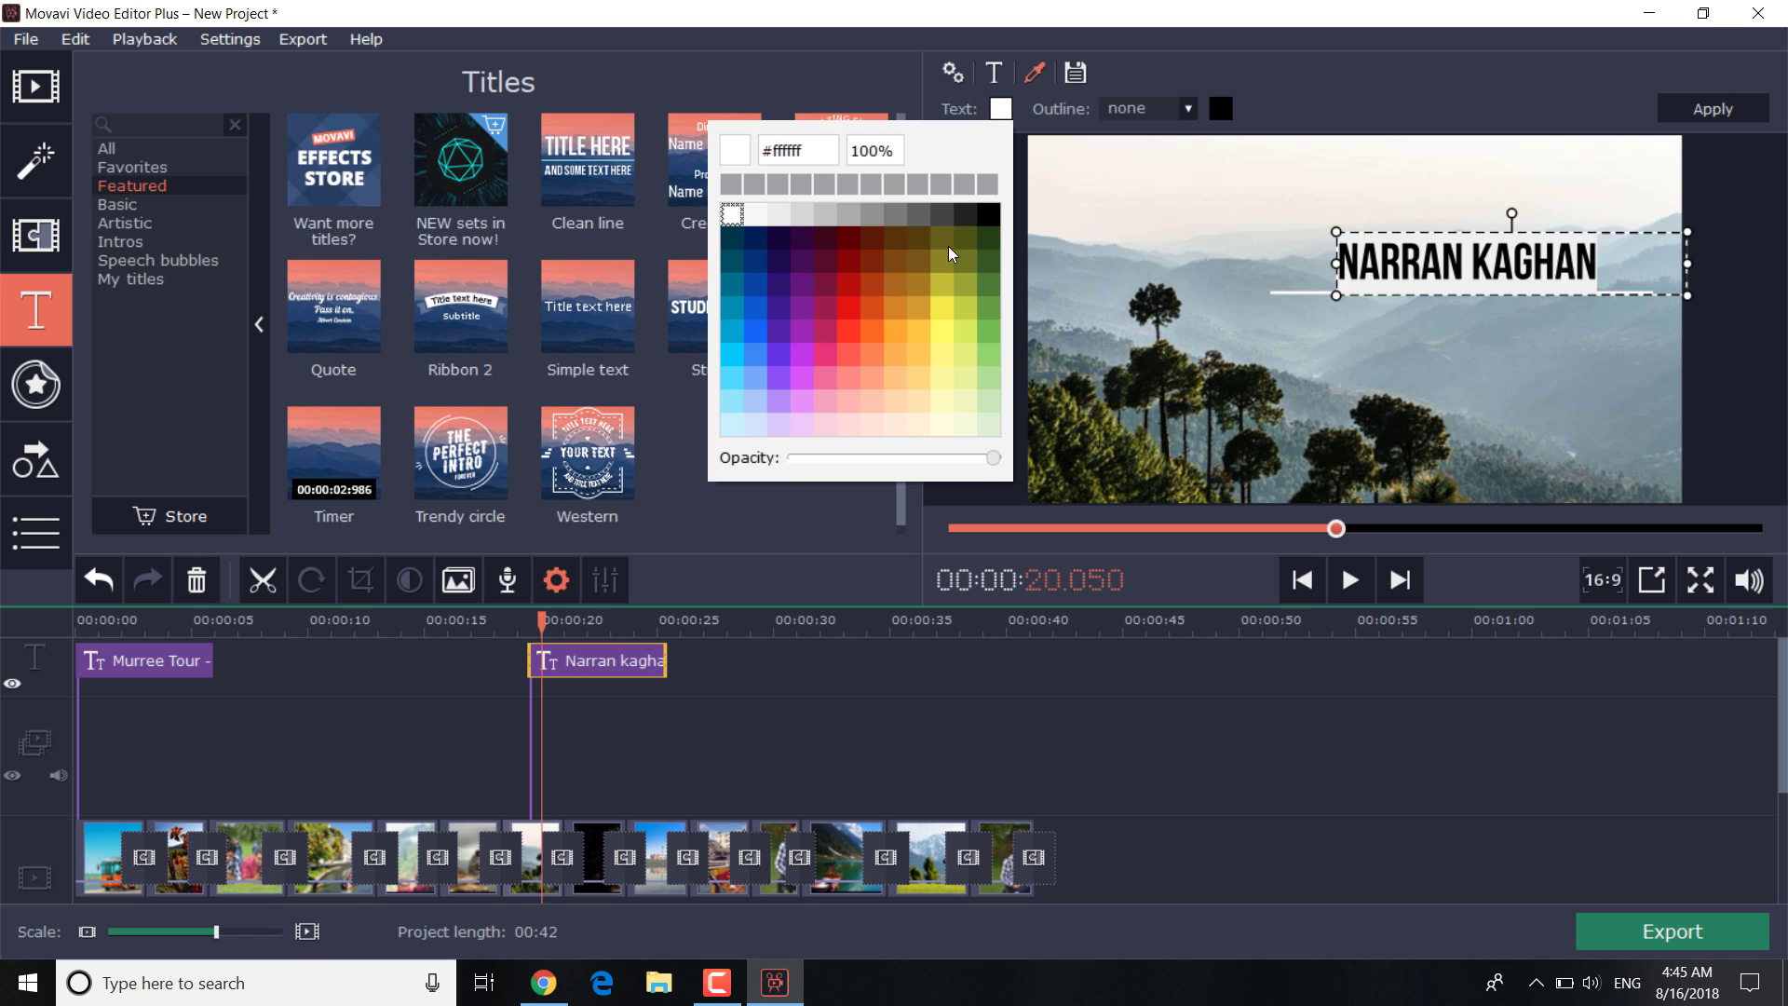
{"action": "left_click", "coordinate": [990, 216]}
{"action": "left_click", "coordinate": [1338, 579]}
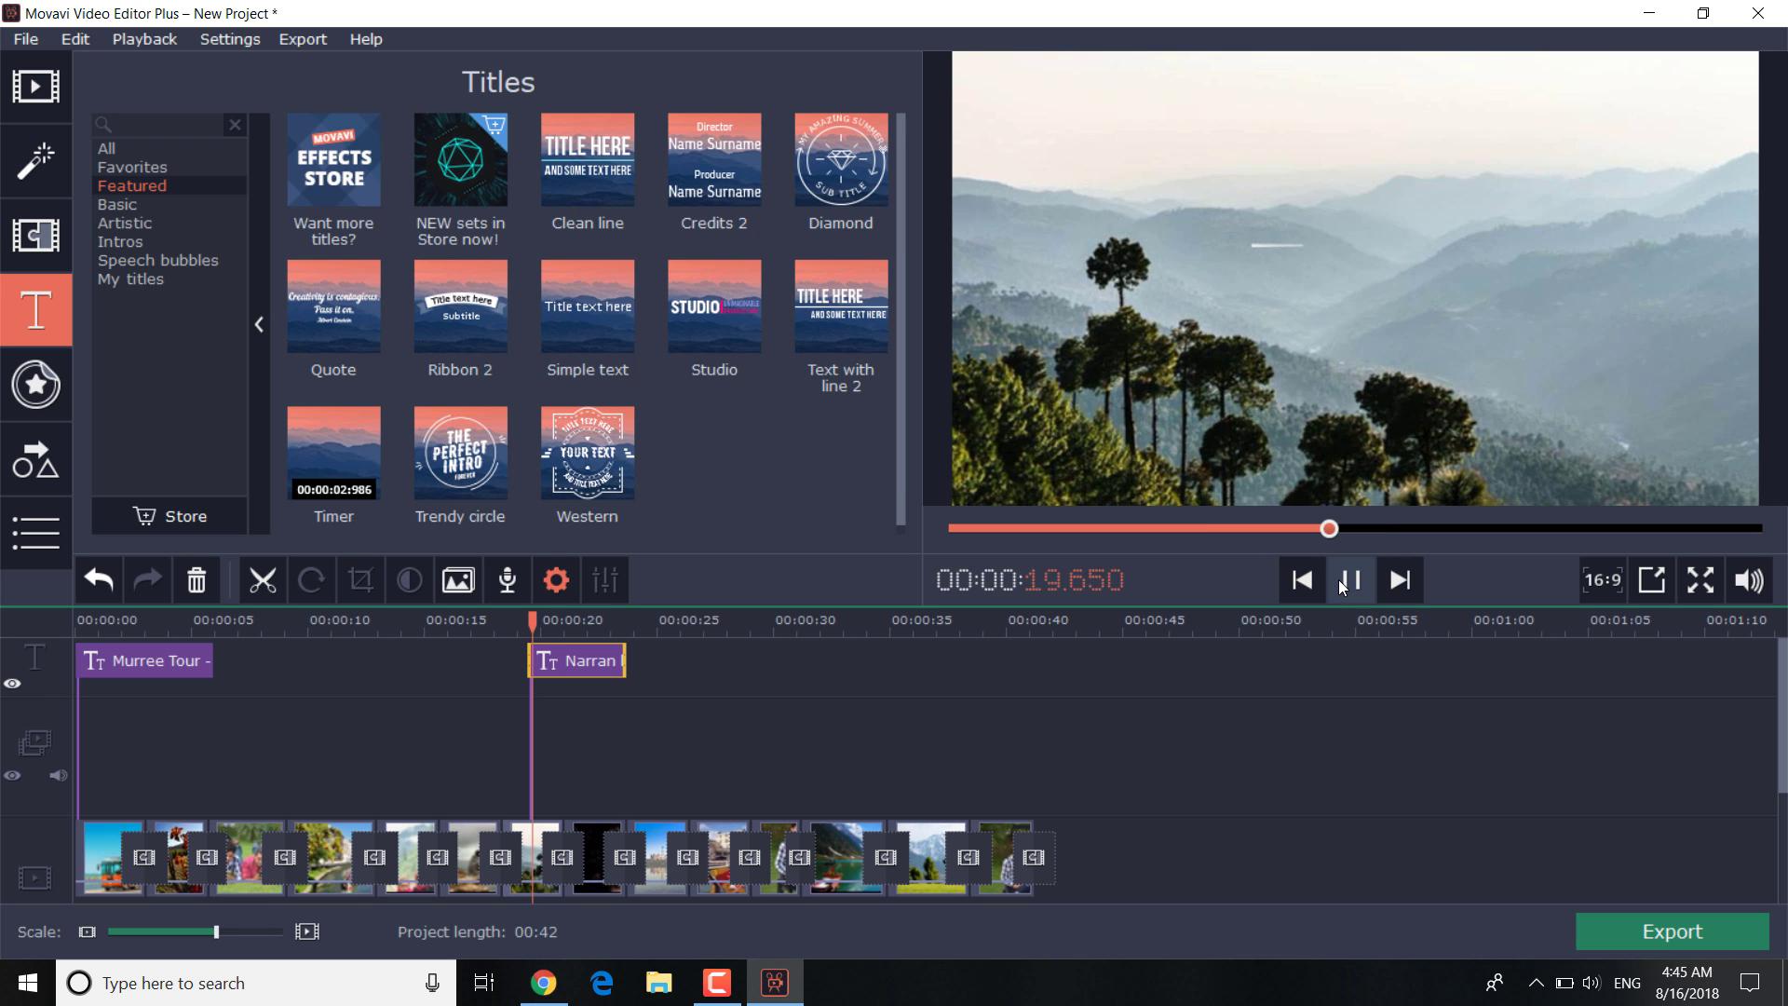
{"action": "left_click", "coordinate": [1340, 579]}
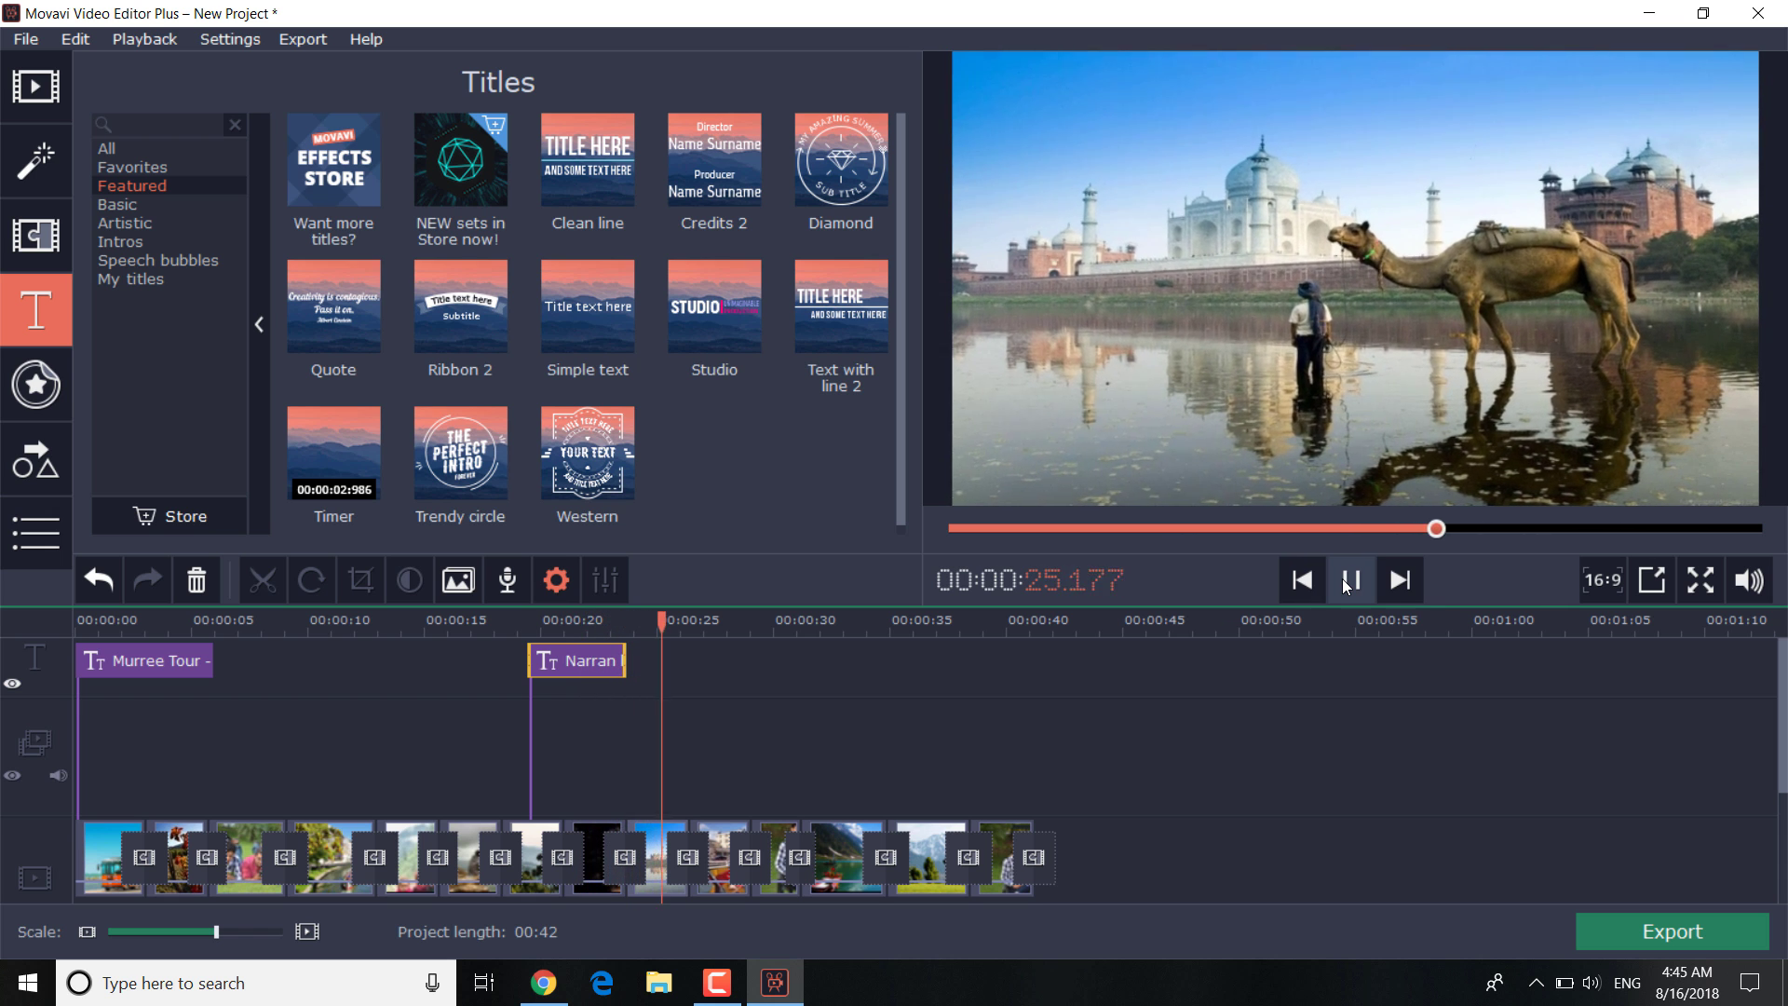
{"action": "left_click", "coordinate": [1343, 578]}
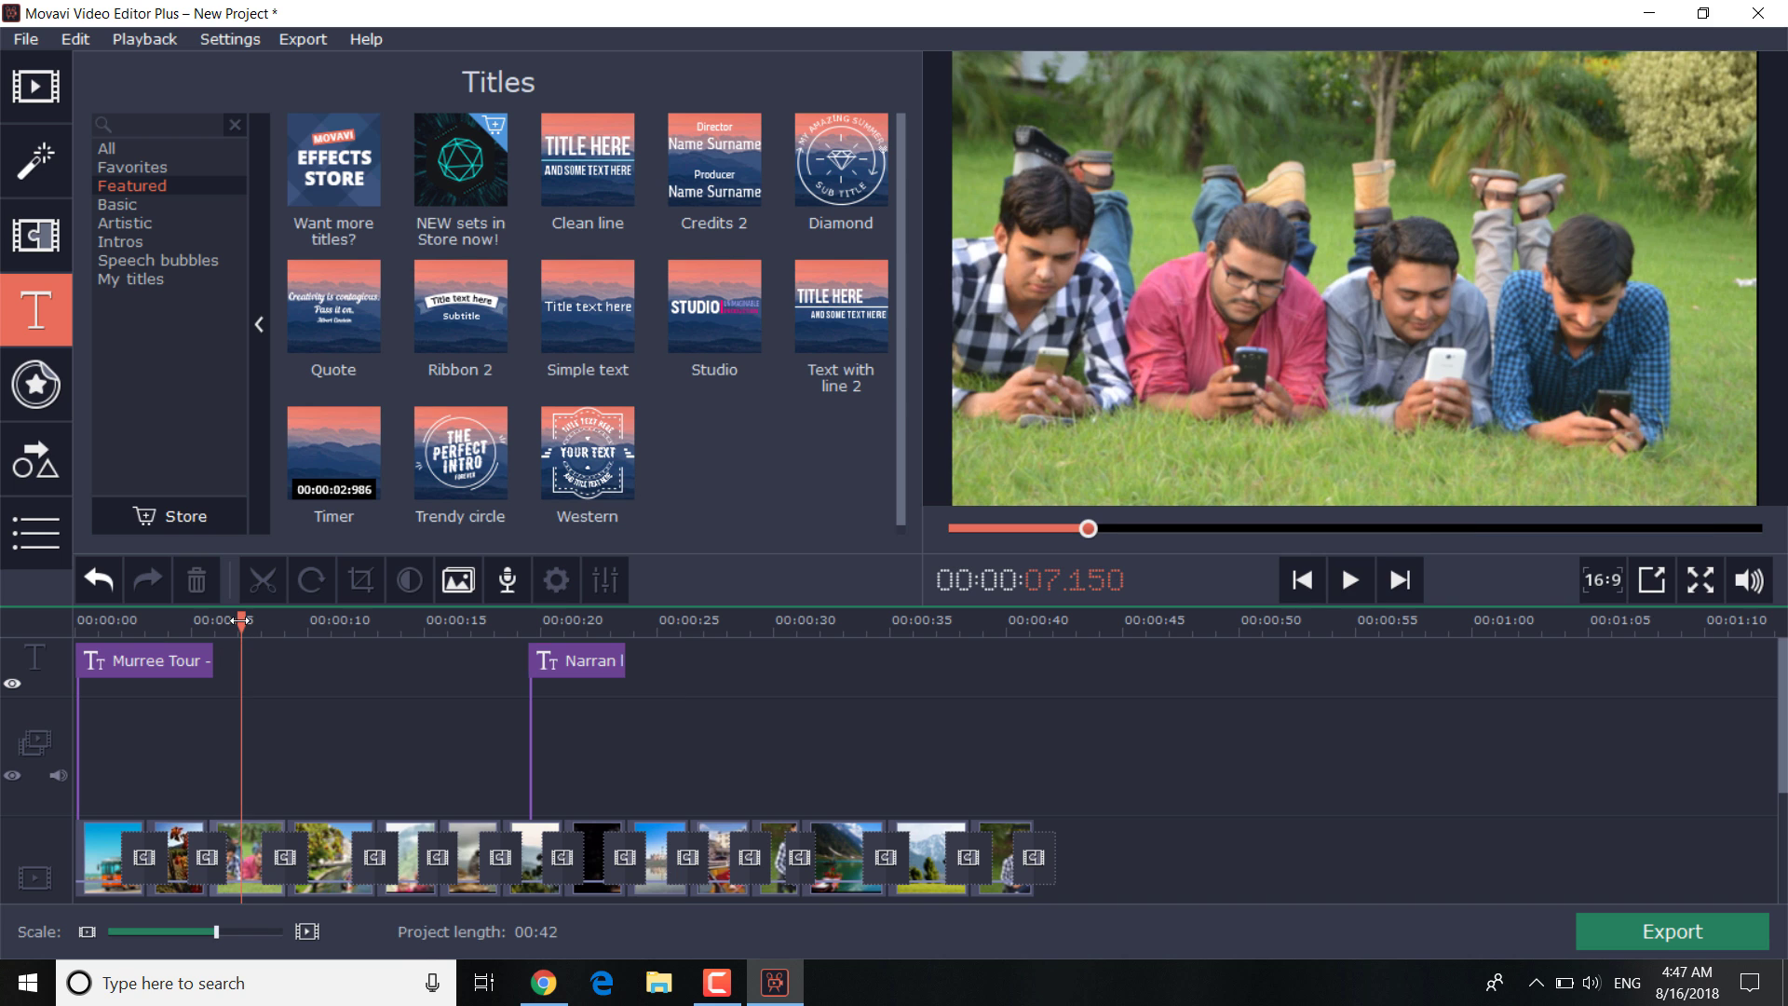
- Apply the Camera shake filter to the group-on-the-grass photo near the 7-second mark
{"action": "left_click", "coordinate": [240, 620]}
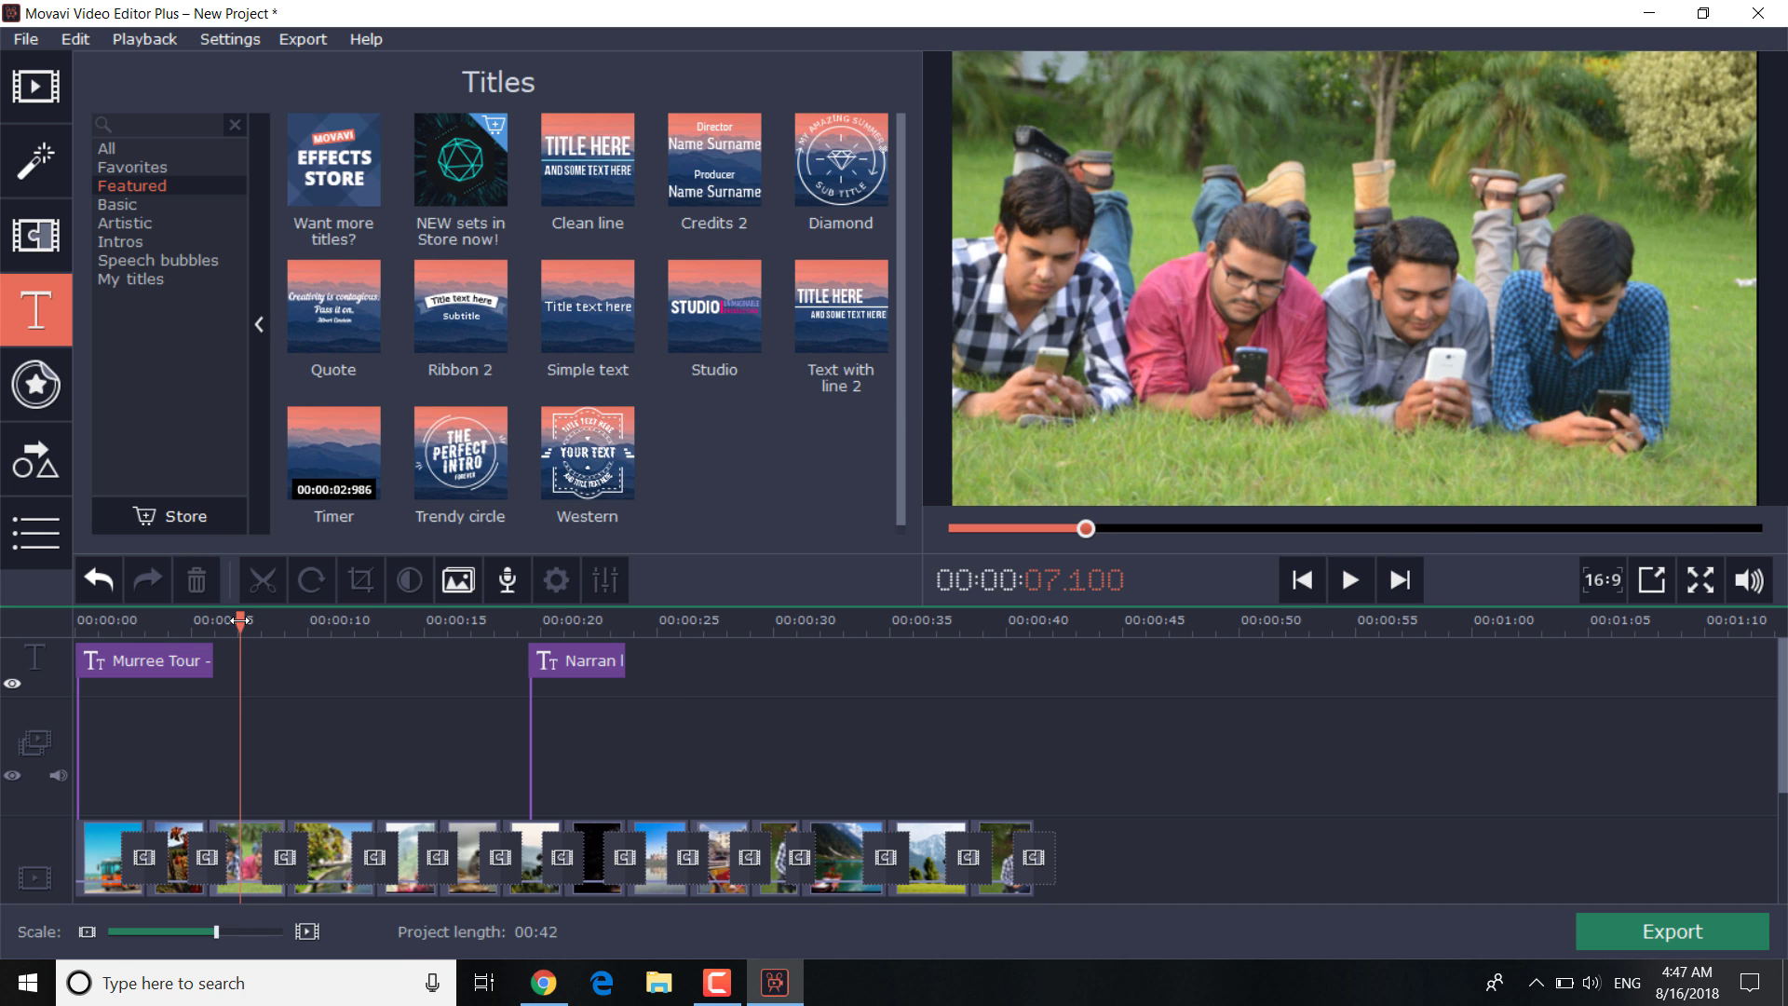
{"action": "left_click", "coordinate": [56, 170]}
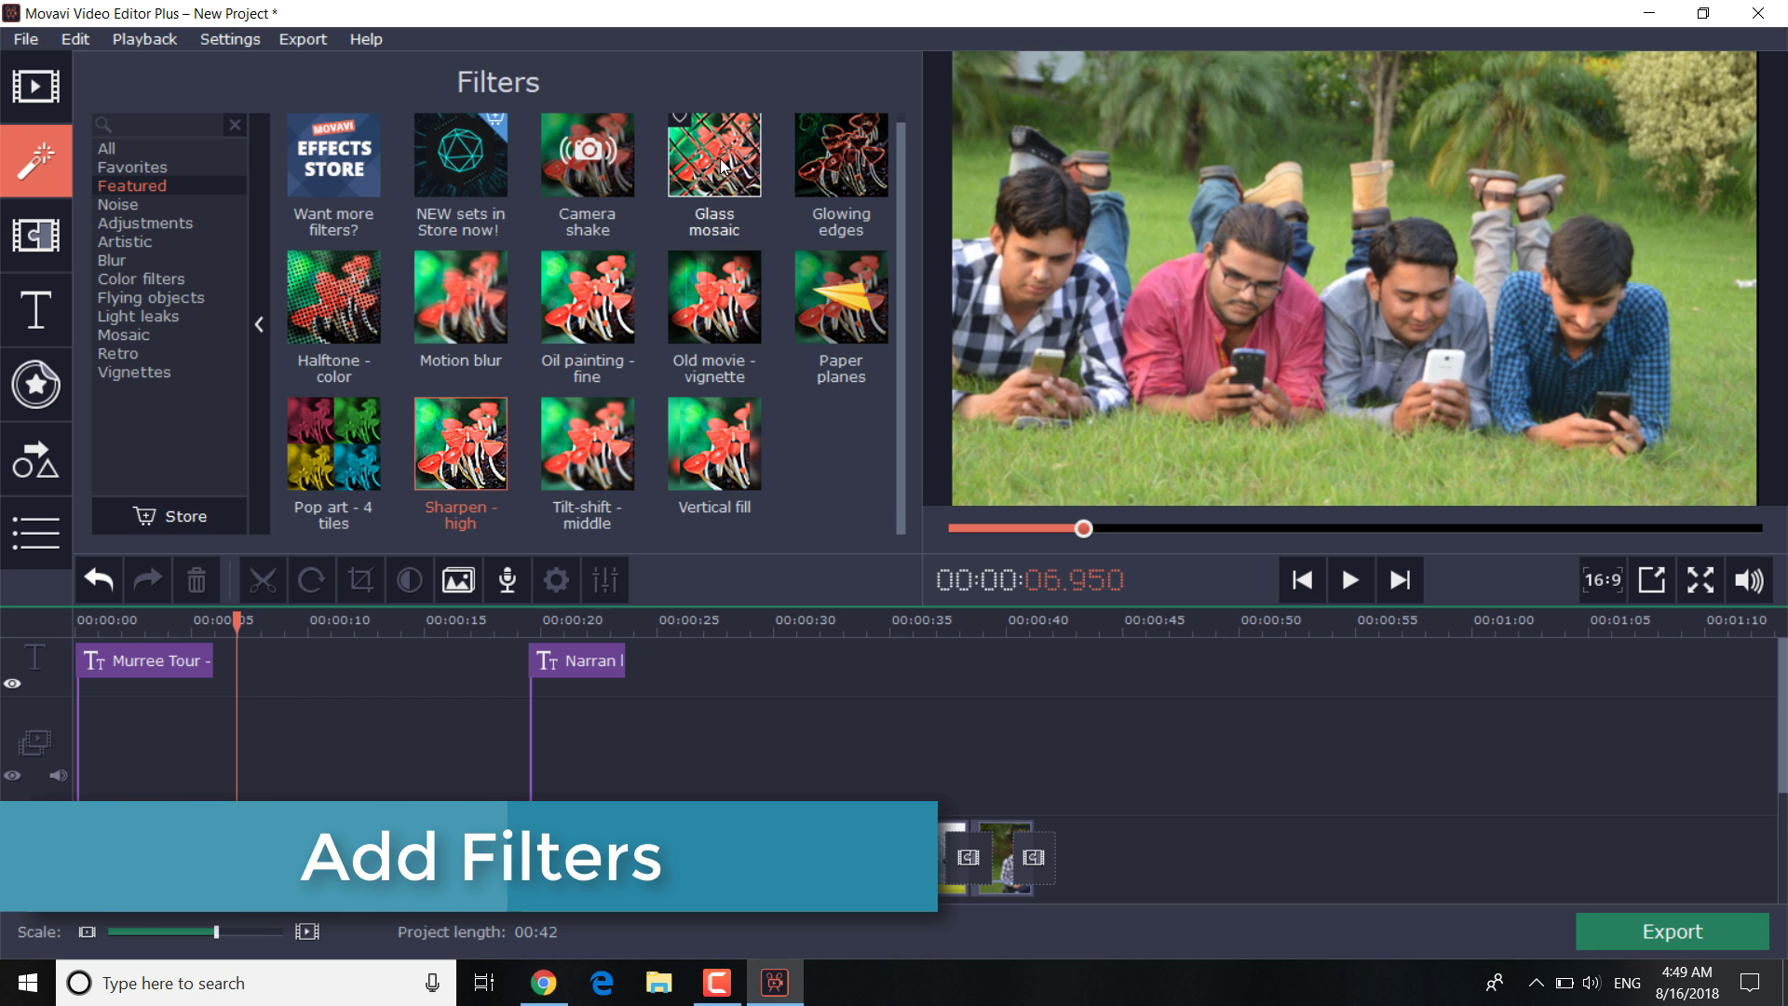
{"action": "left_click_drag", "start_coordinate": [596, 166], "coordinate": [231, 838]}
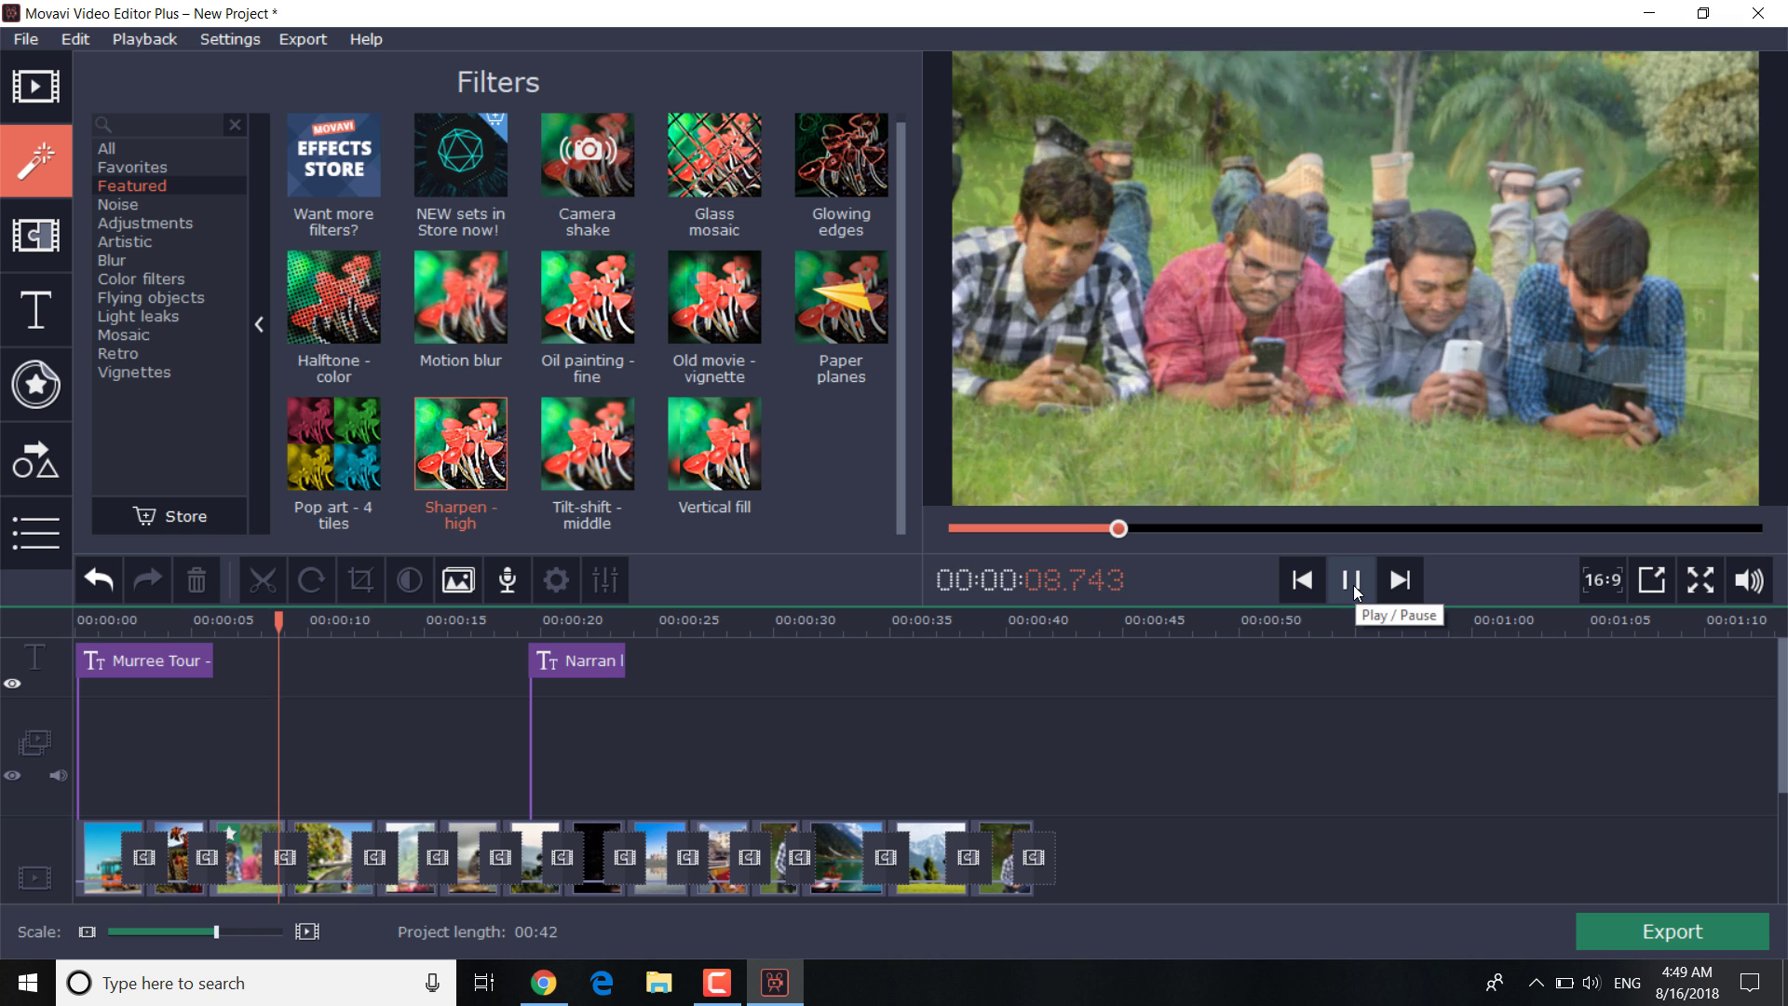
- Remove Camera shake from the photo and apply the Pop art - 4 tiles filter instead
{"action": "left_click", "coordinate": [1353, 585]}
{"action": "left_click", "coordinate": [232, 831]}
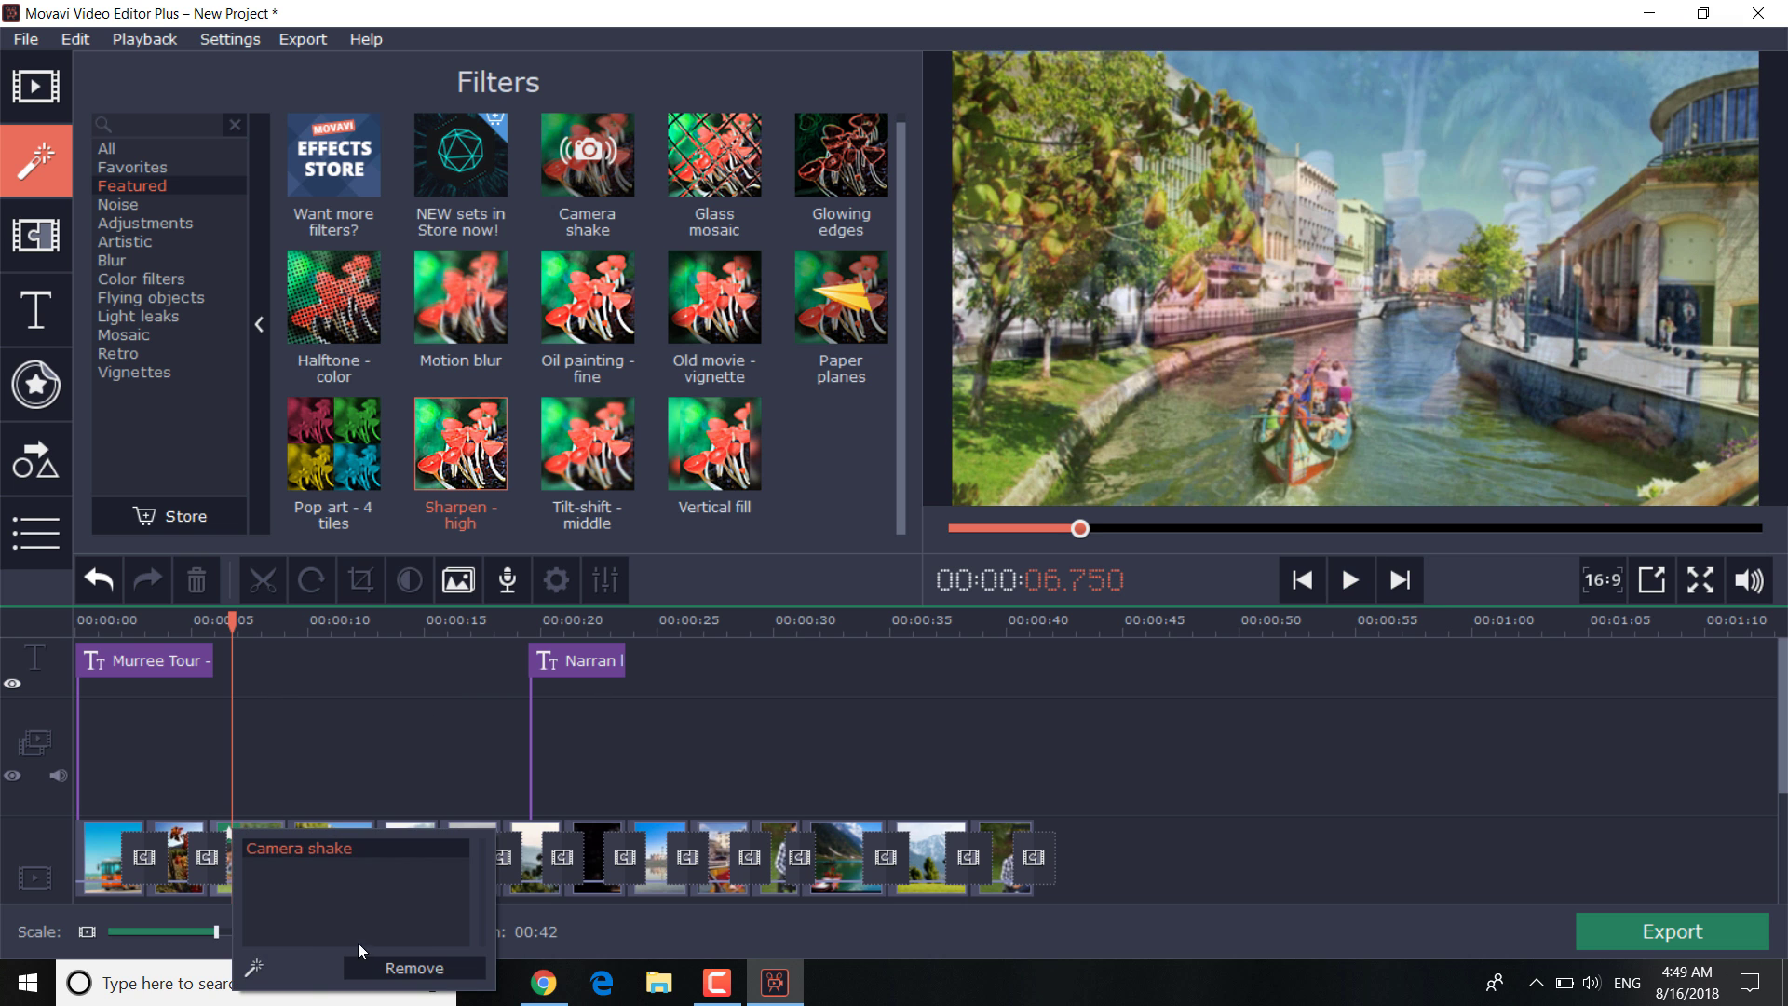
{"action": "left_click", "coordinate": [447, 968]}
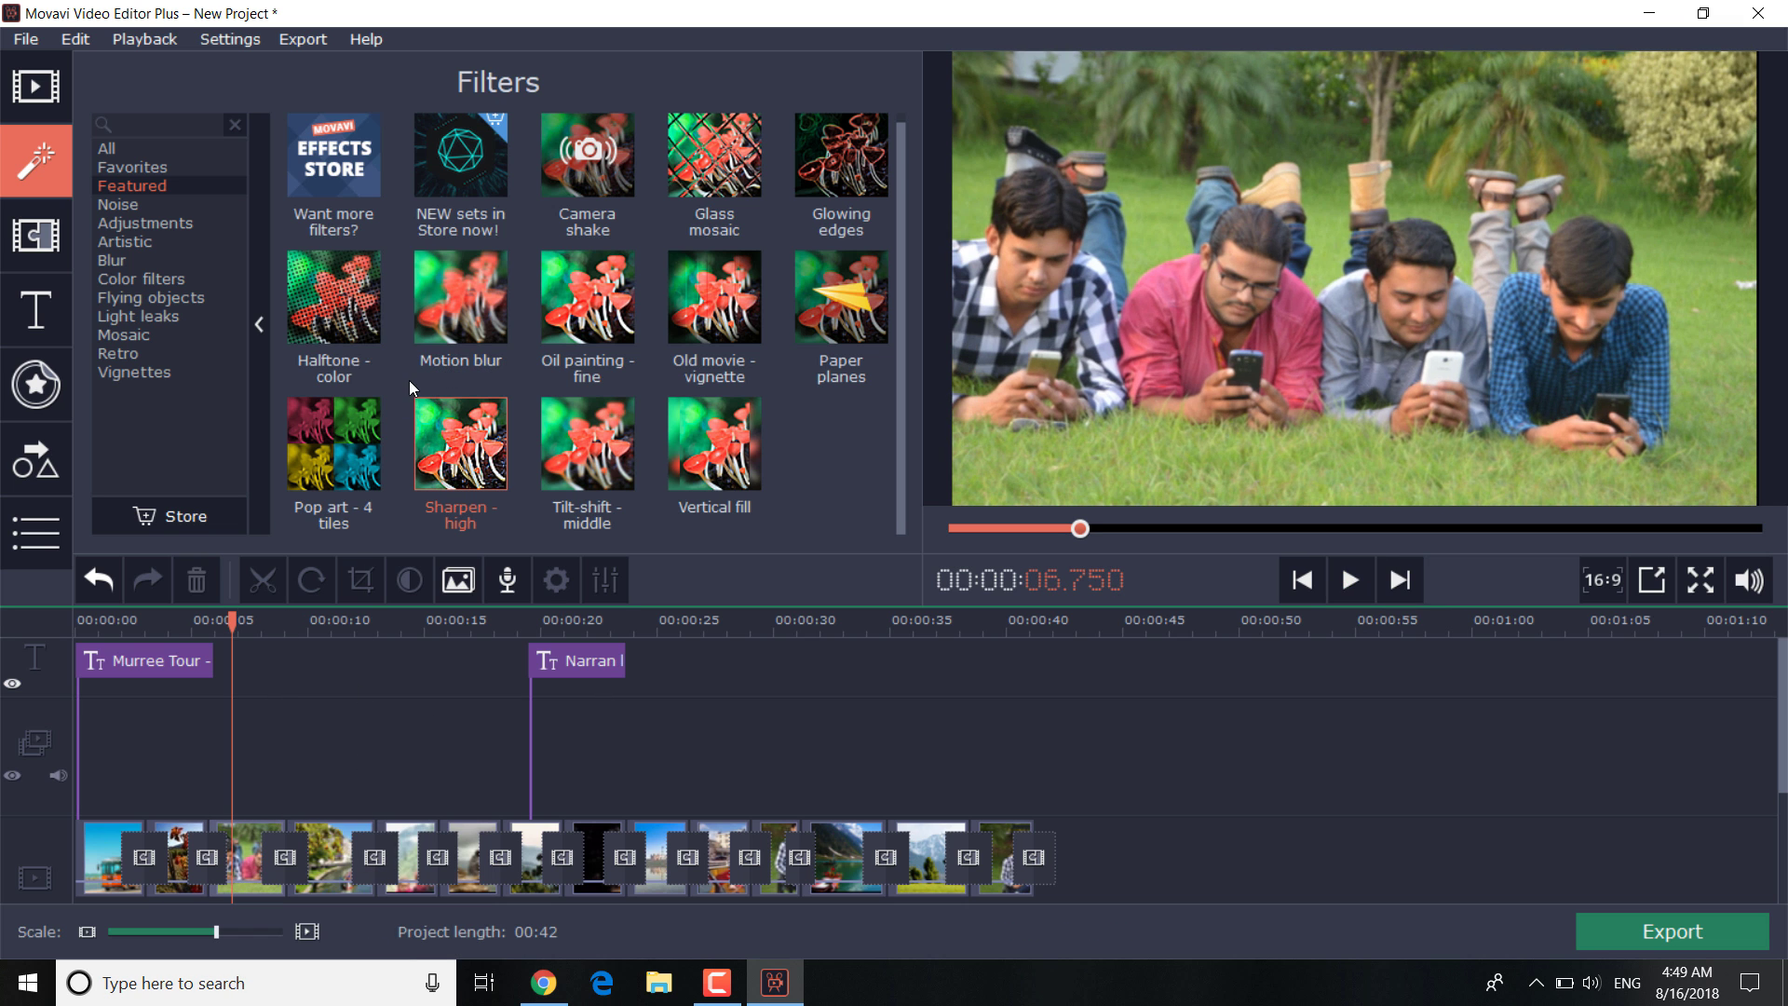
{"action": "left_click_drag", "start_coordinate": [335, 445], "coordinate": [231, 850]}
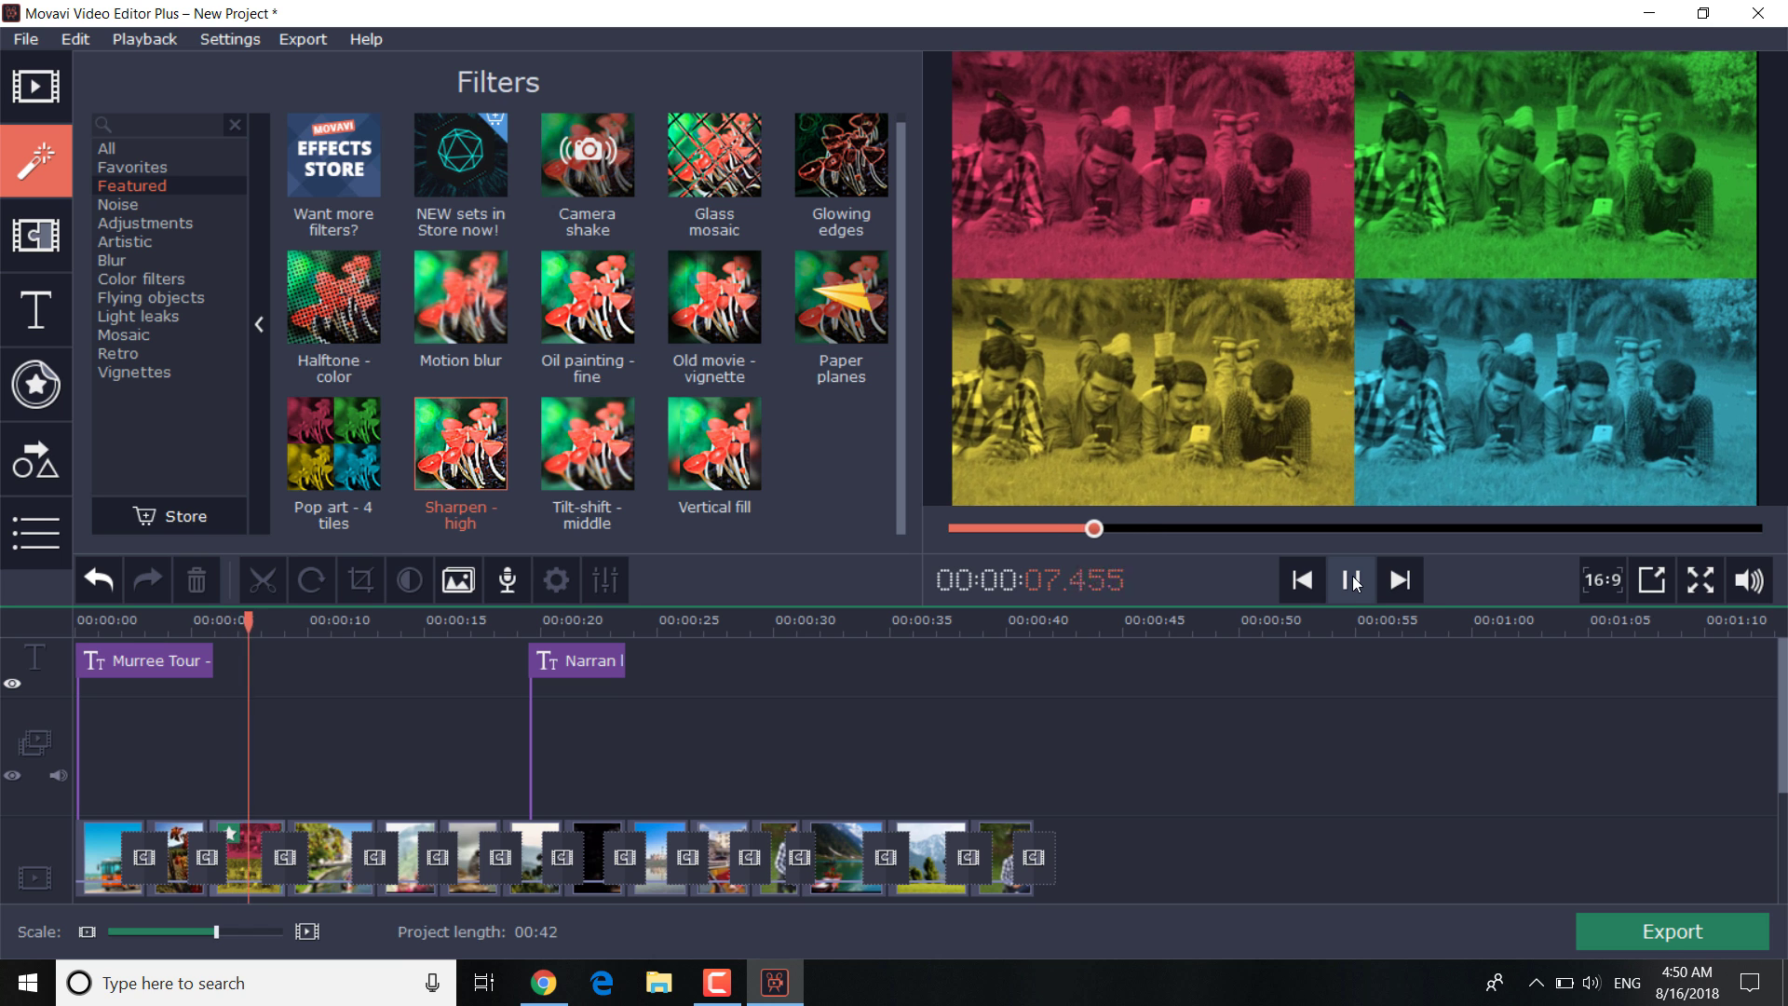
- Add a heart-eyes sticker at 14.7 s and shrink it into the girls' photo's upper left
{"action": "left_click", "coordinate": [1352, 577]}
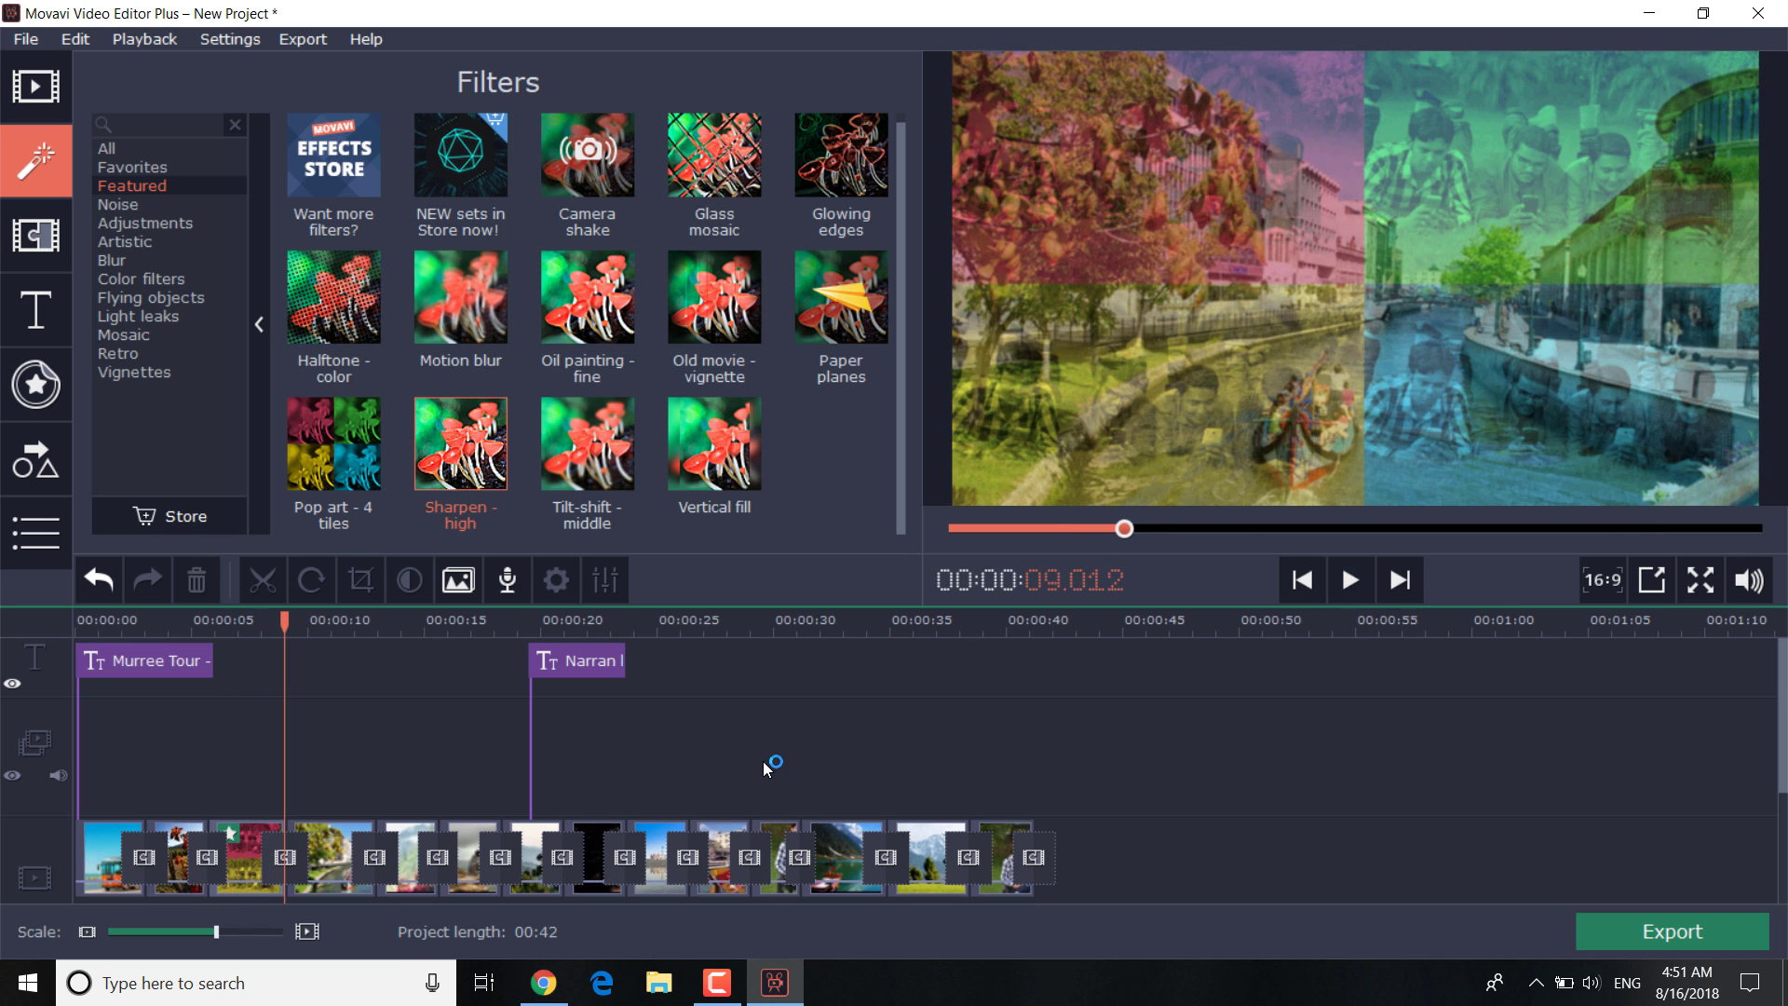
{"action": "left_click", "coordinate": [34, 385]}
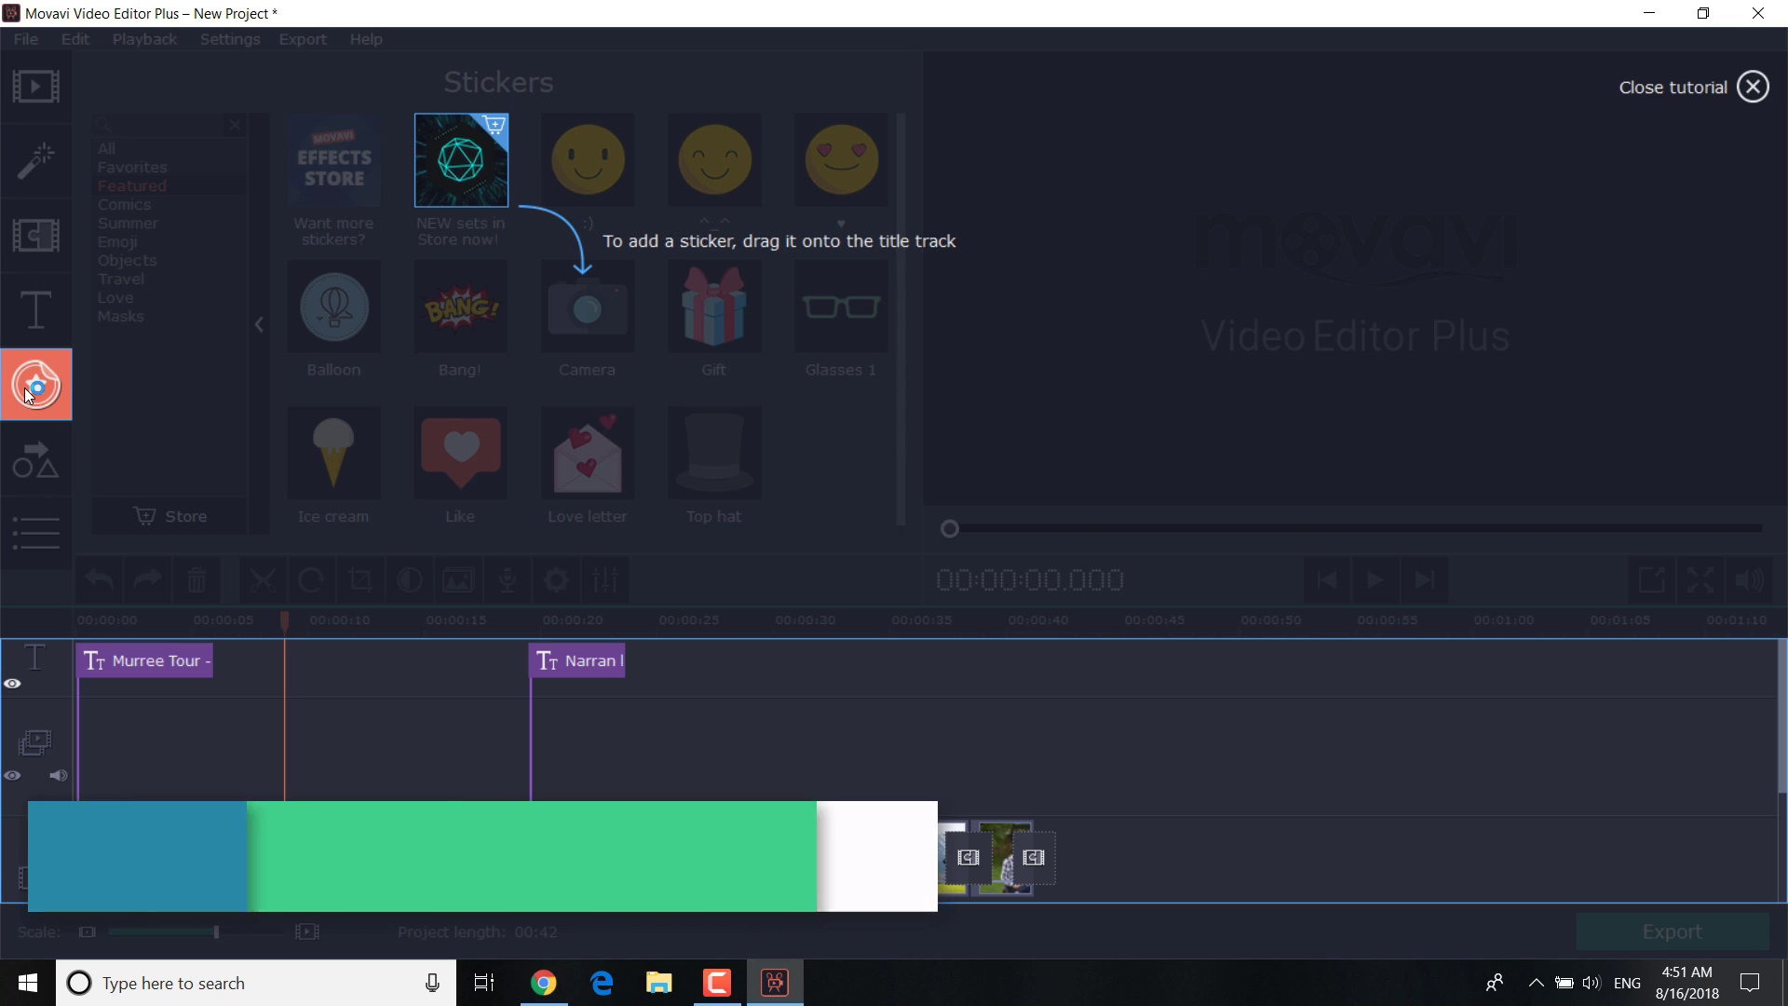
{"action": "left_click", "coordinate": [1752, 86]}
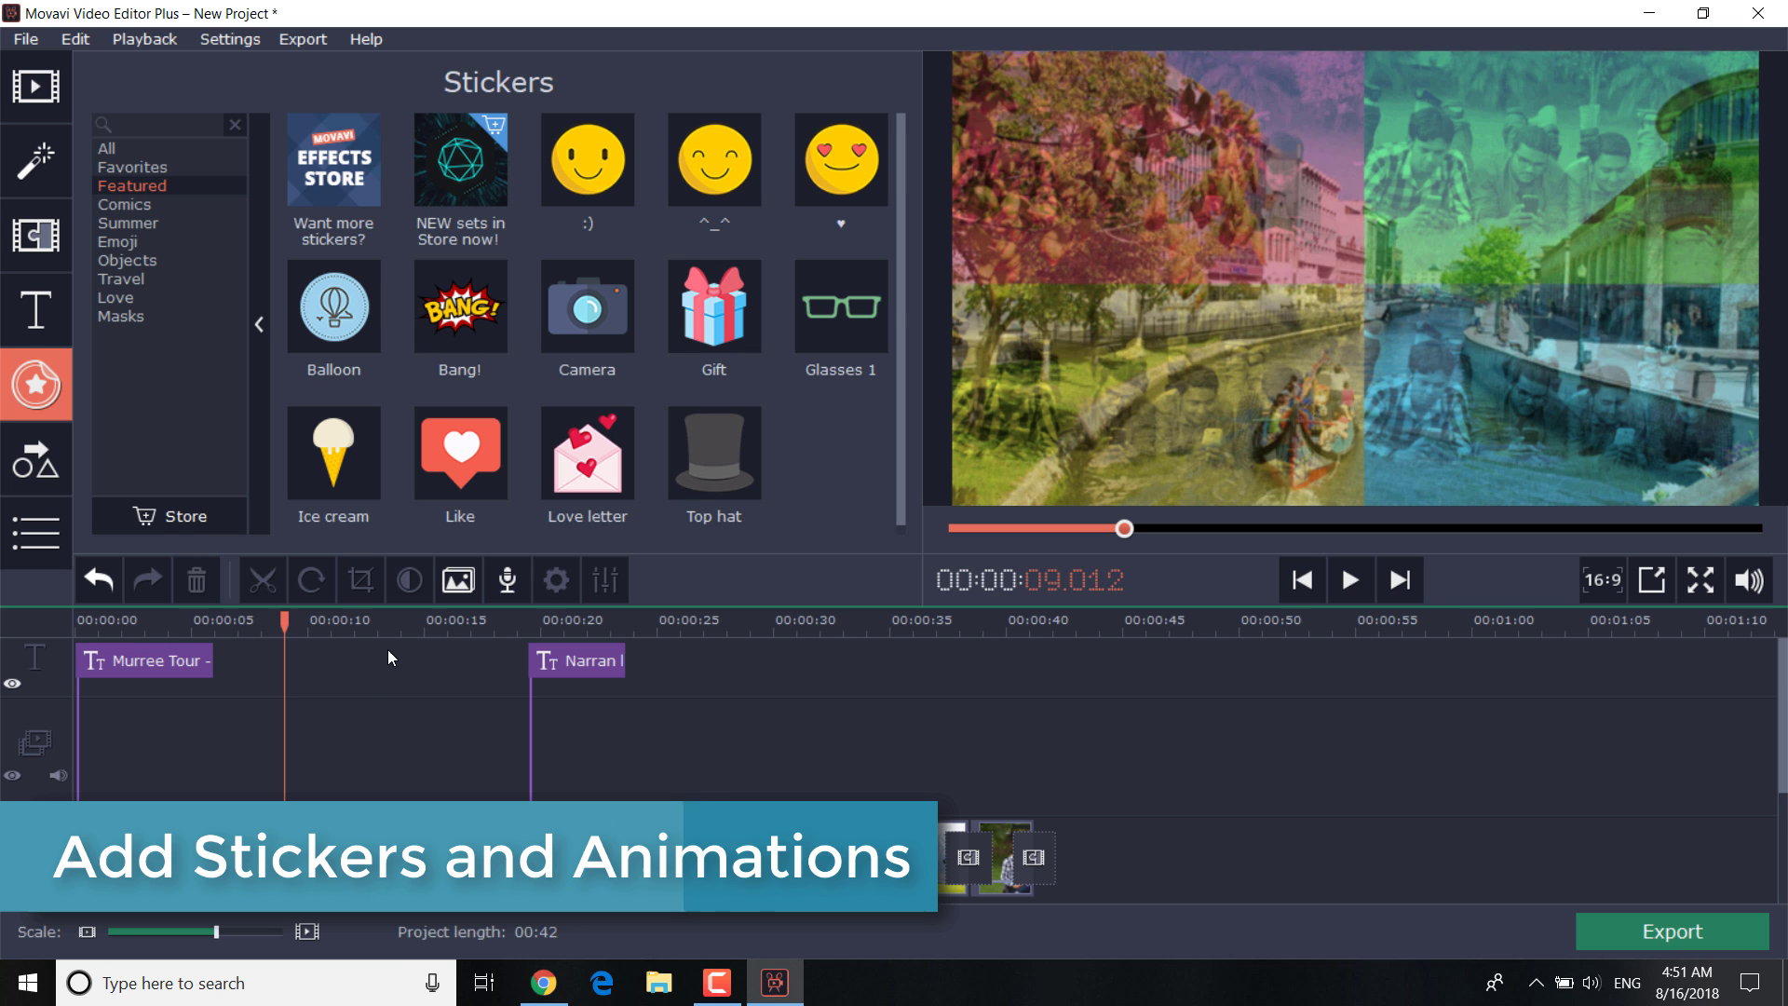
{"action": "left_click_drag", "start_coordinate": [368, 660], "coordinate": [418, 650]}
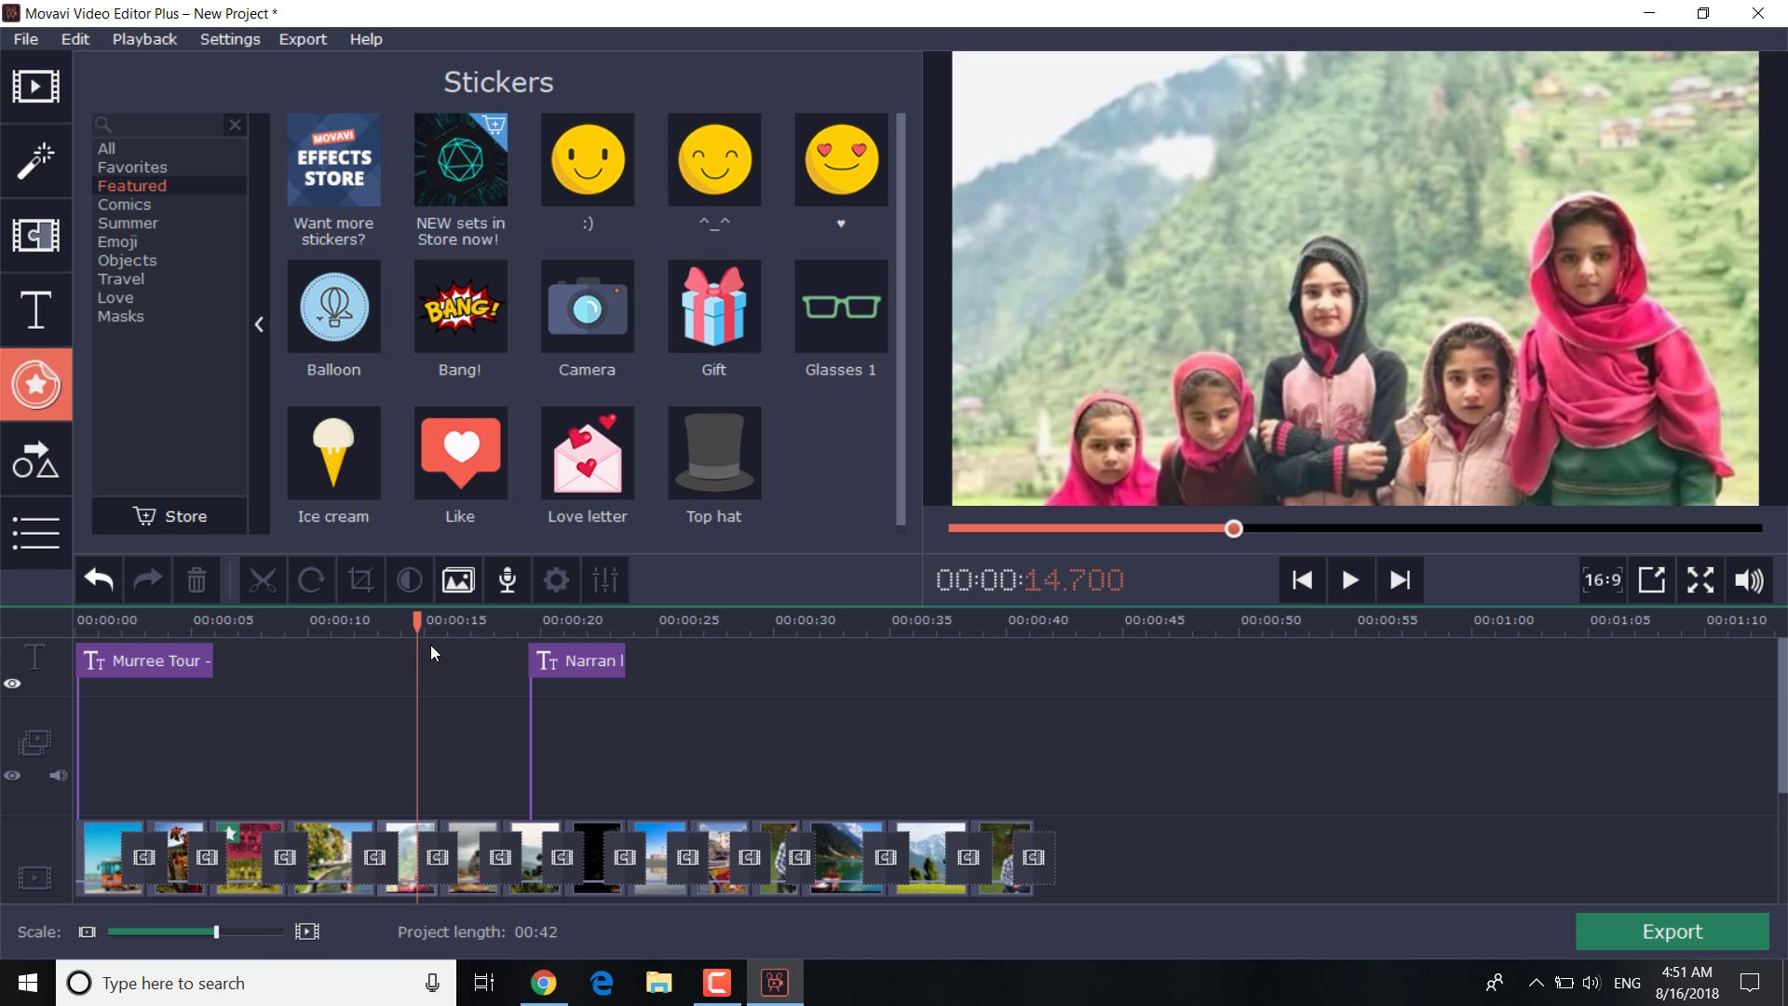
{"action": "right_click", "coordinate": [825, 160]}
{"action": "left_click", "coordinate": [842, 173]}
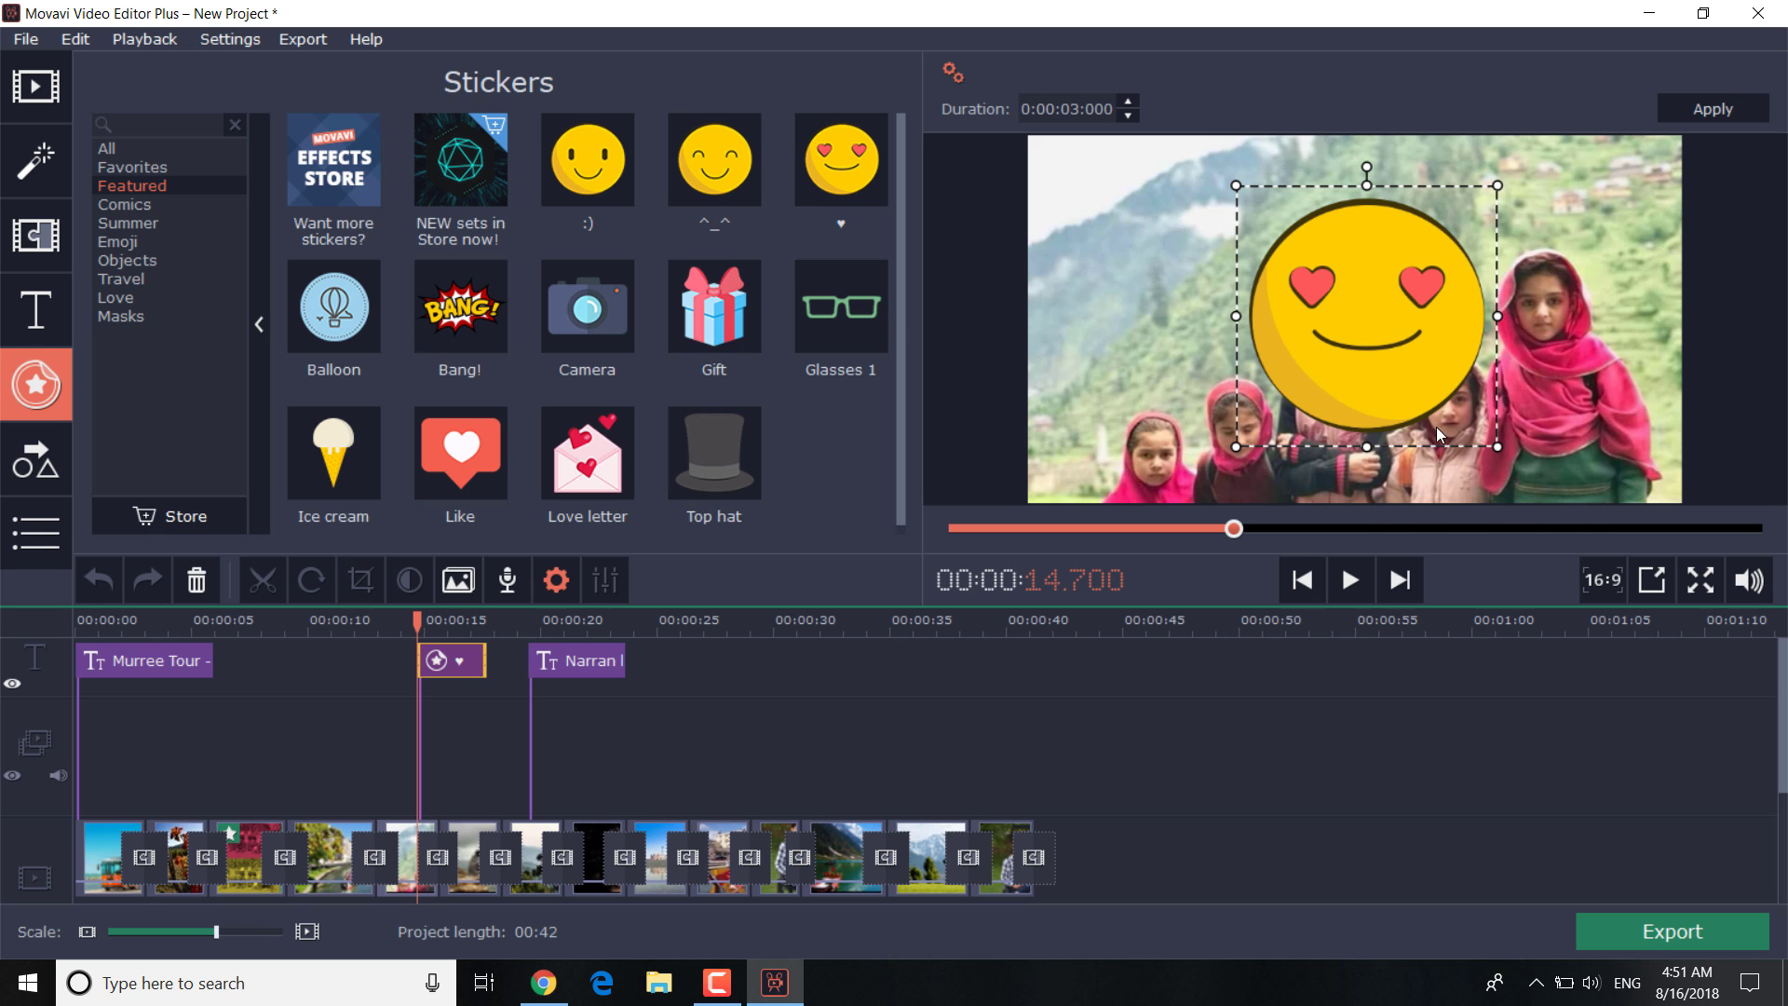
{"action": "left_click_drag", "start_coordinate": [1497, 449], "coordinate": [1108, 268]}
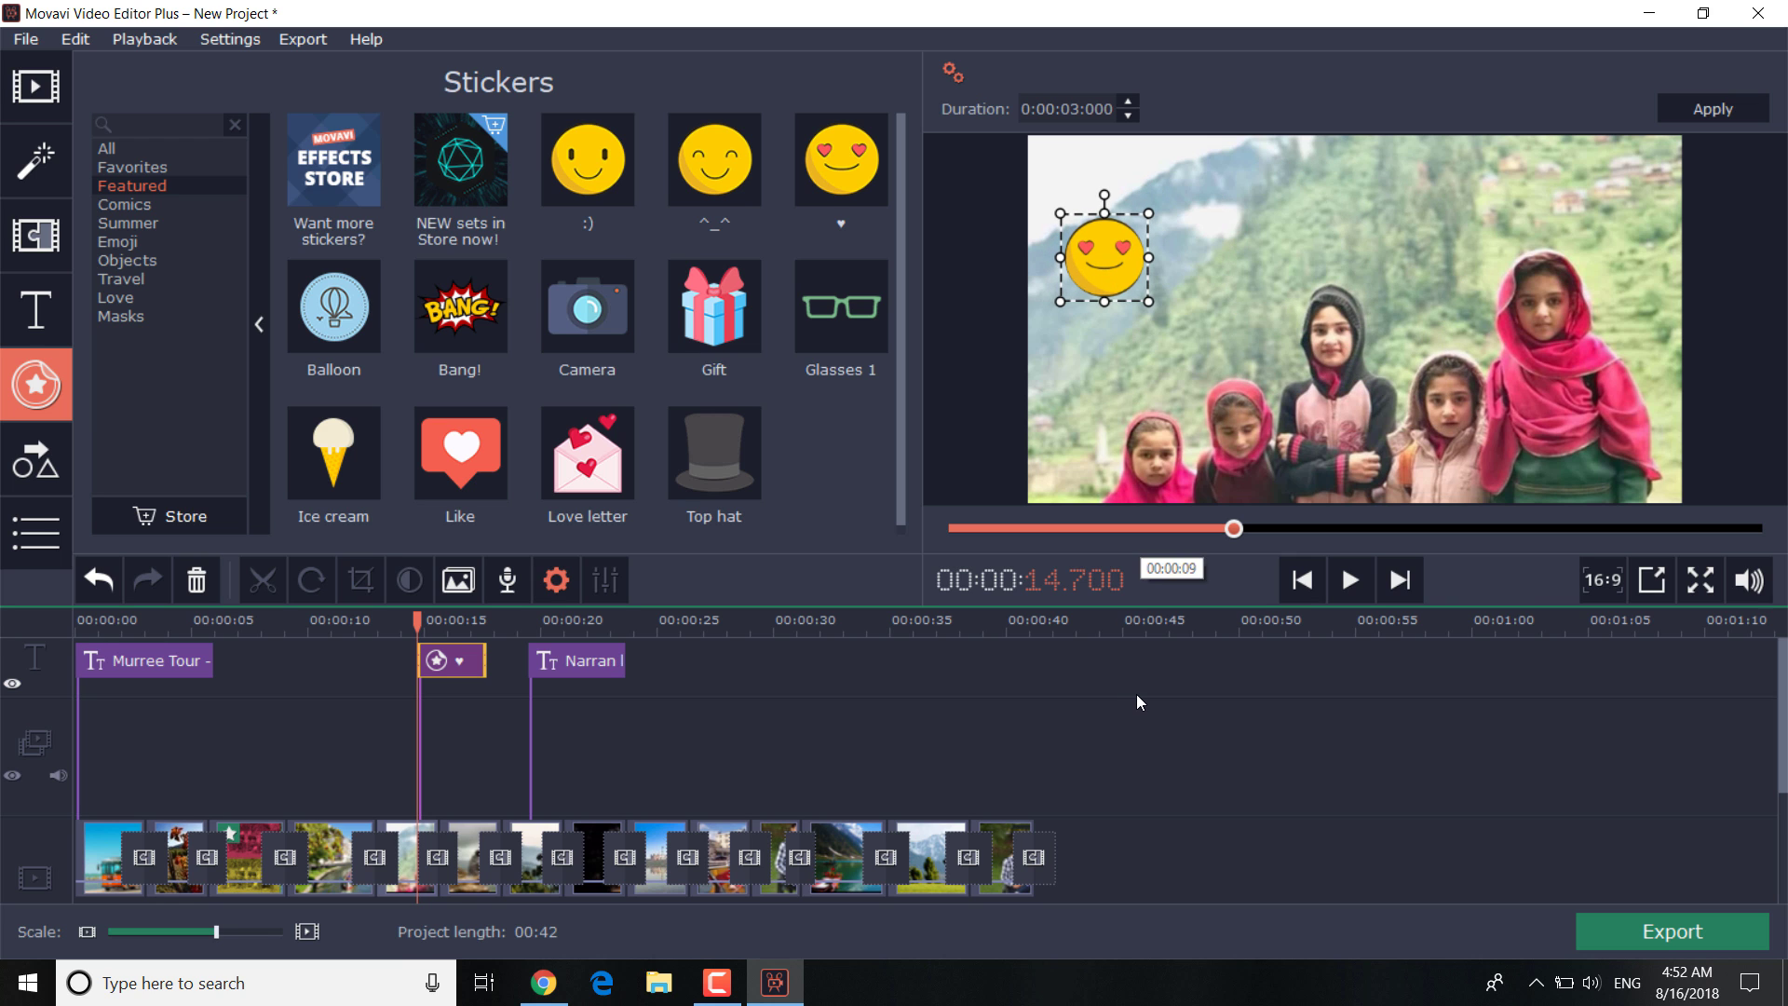
- Add the Love > Heart balloon sticker to the final group photo near 39.5 s
{"action": "left_click", "coordinate": [991, 636]}
{"action": "left_click", "coordinate": [116, 297]}
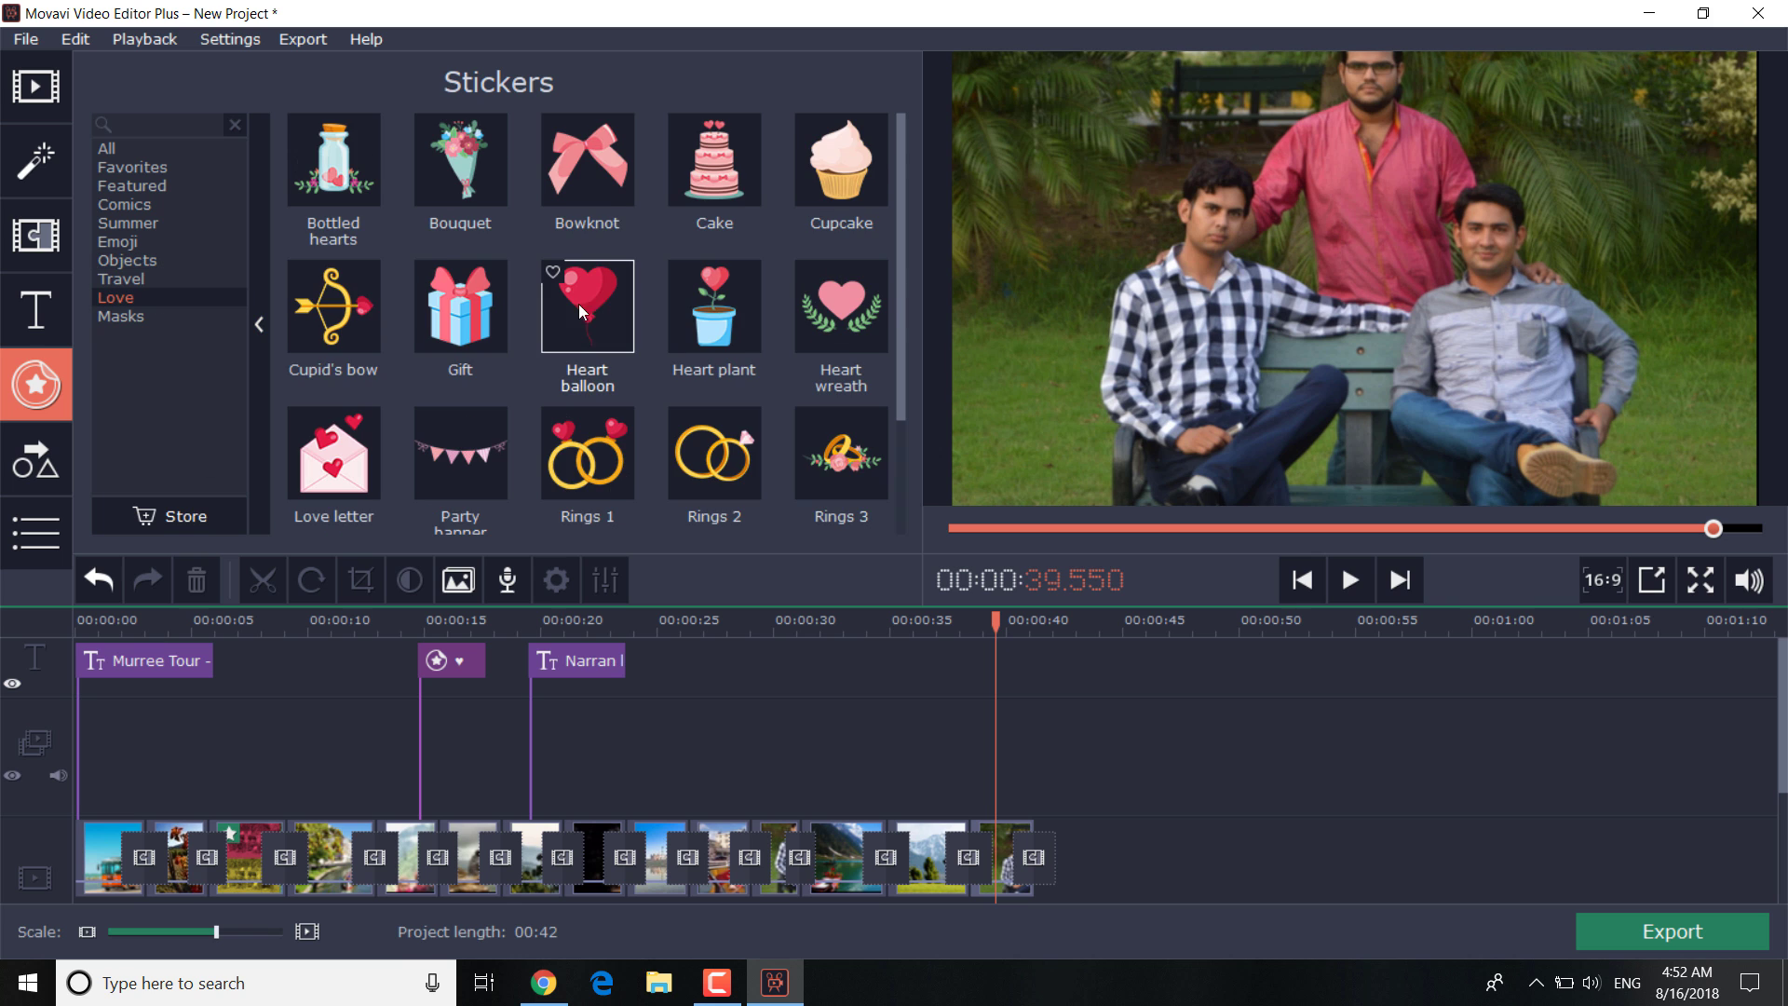
{"action": "double_click", "coordinate": [594, 305]}
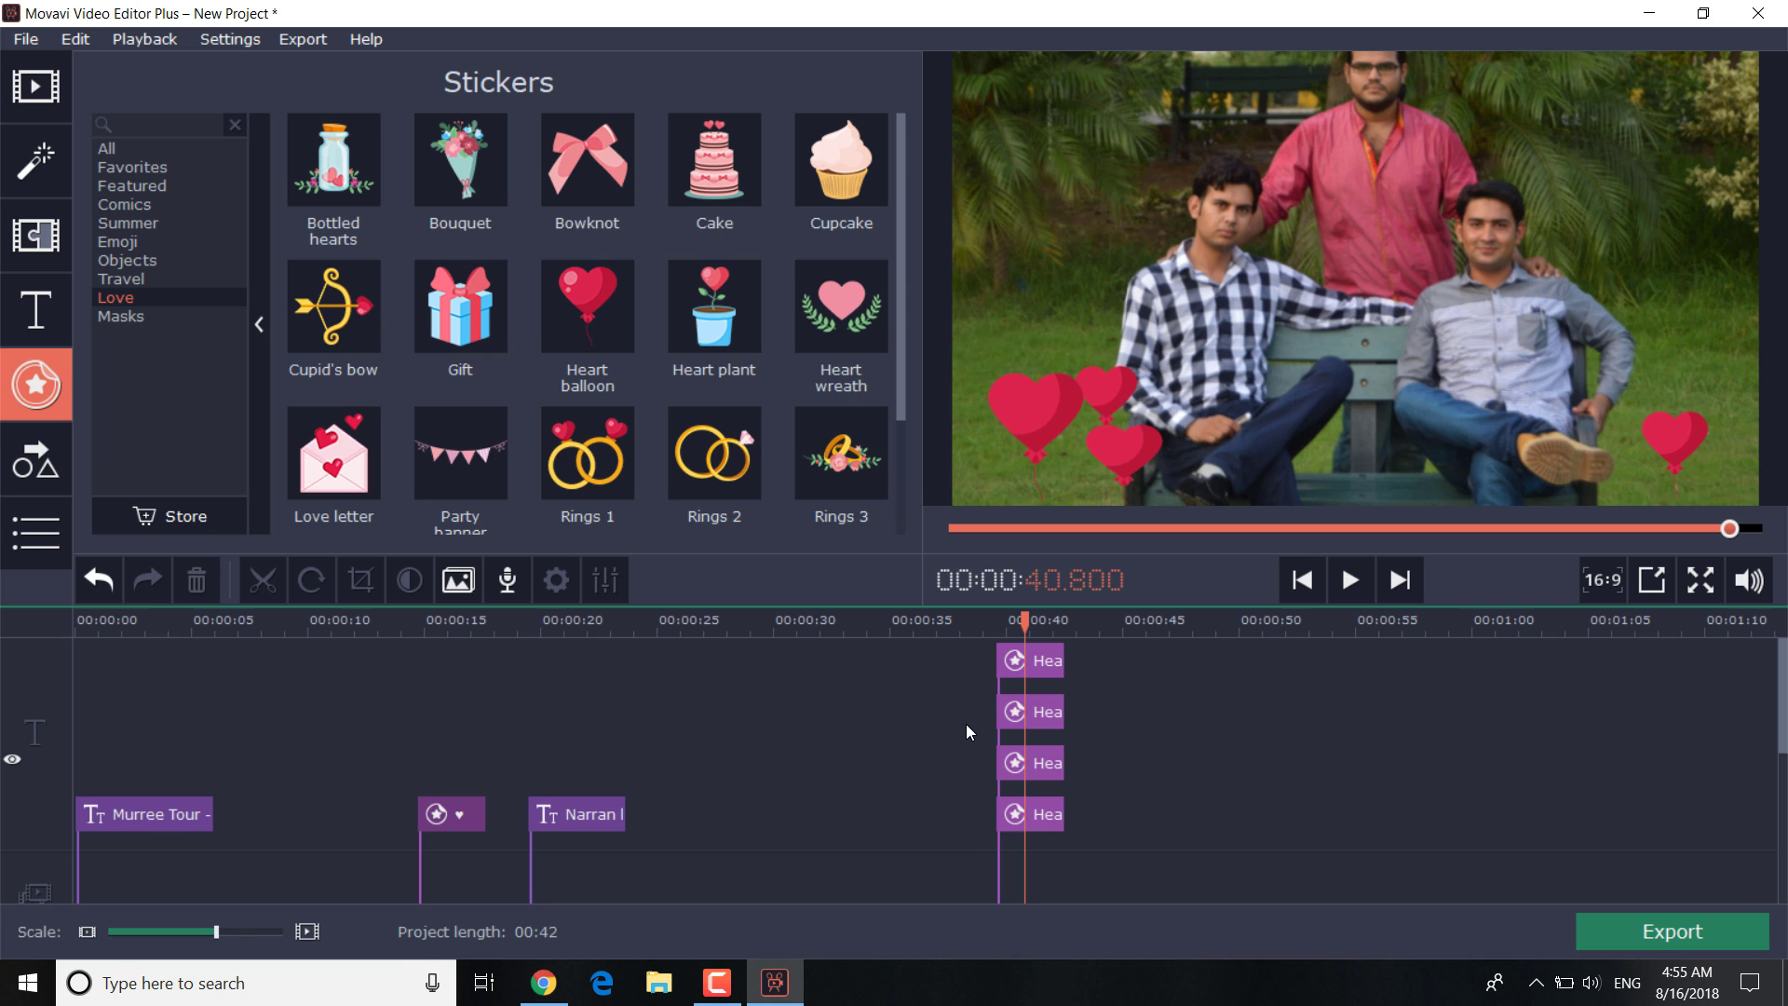
- Animate one Heart balloon sticker, moving it up to the top edge and back to the lower right
{"action": "left_click", "coordinate": [1043, 724]}
{"action": "left_click", "coordinate": [35, 458]}
{"action": "left_click", "coordinate": [35, 532]}
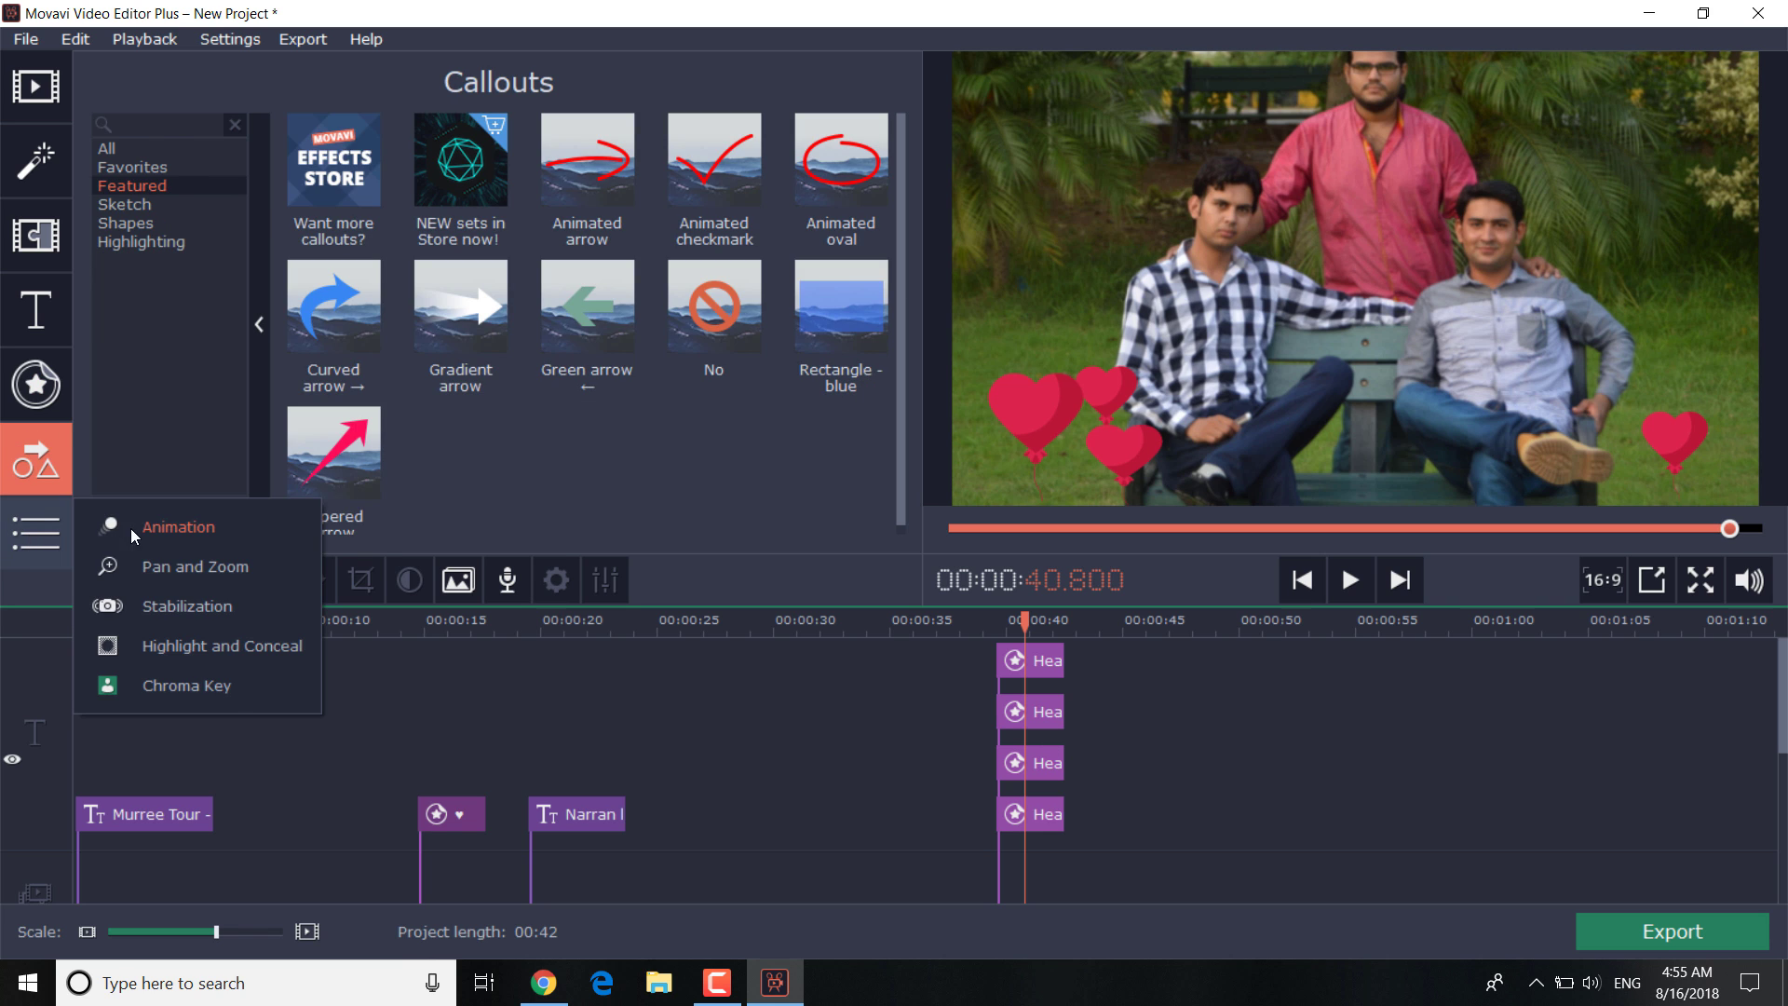
{"action": "left_click", "coordinate": [160, 522]}
{"action": "left_click", "coordinate": [271, 300]}
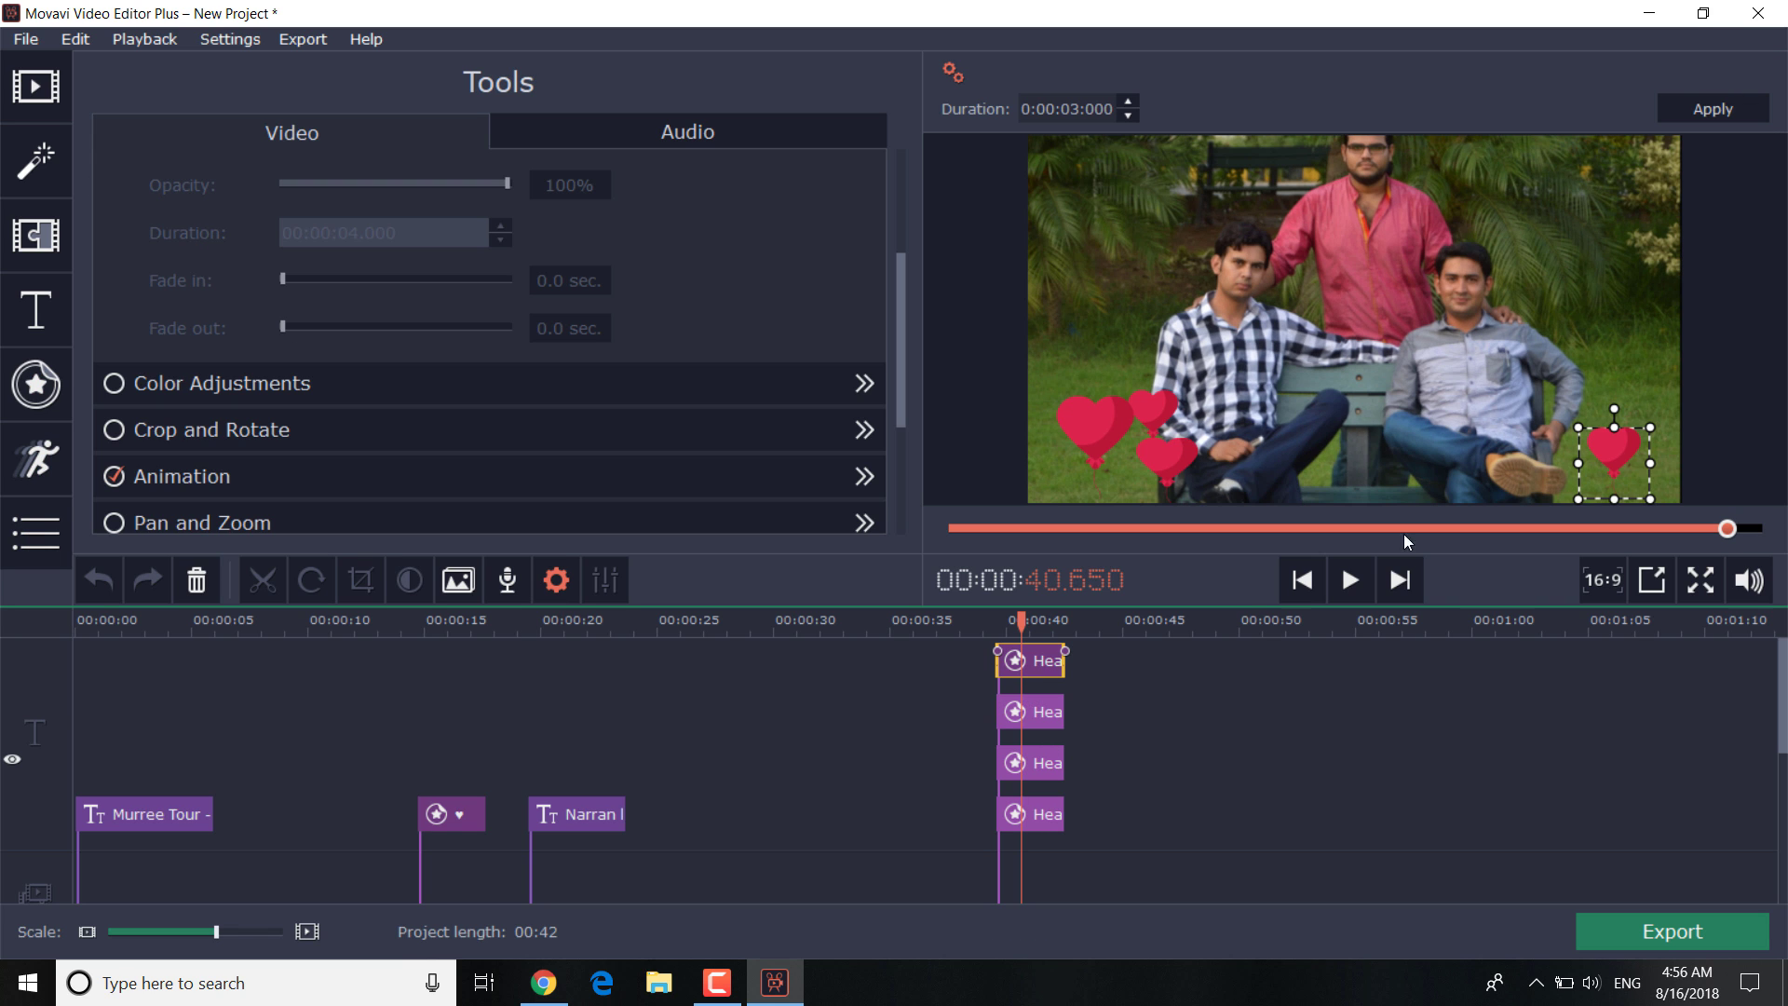
{"action": "left_click_drag", "start_coordinate": [1616, 450], "coordinate": [1479, 114]}
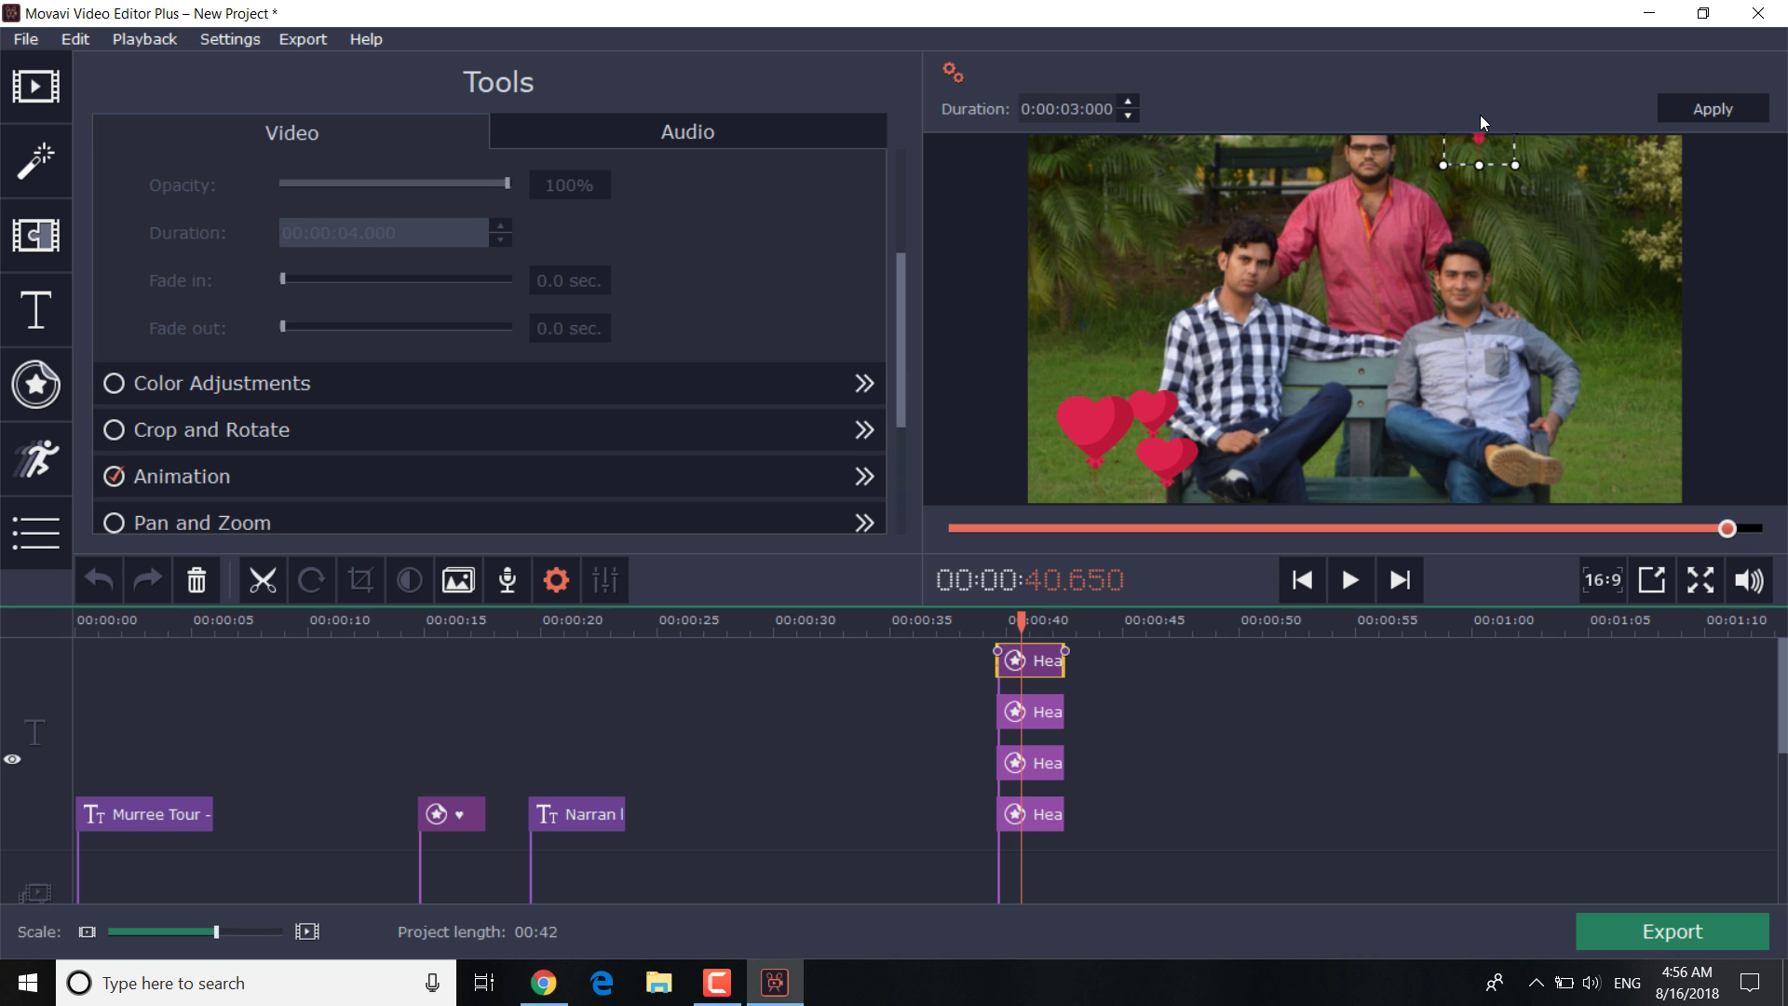
{"action": "left_click_drag", "start_coordinate": [1501, 175], "coordinate": [1605, 484]}
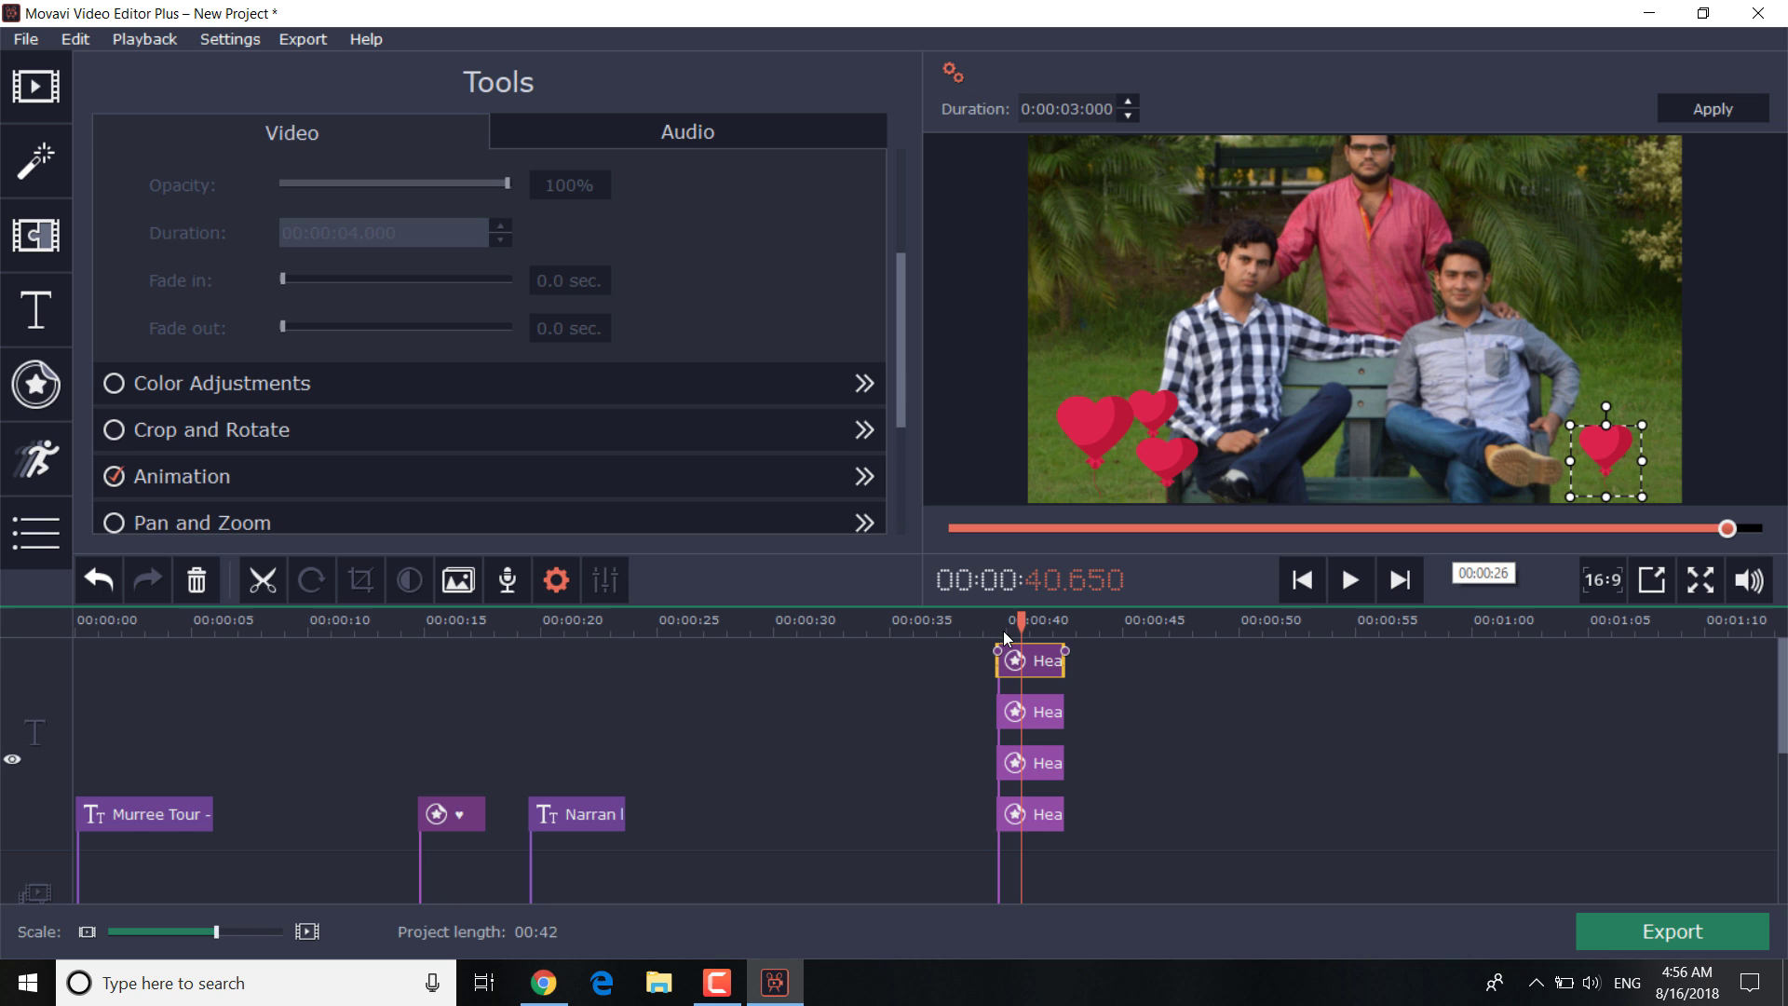
{"action": "mouse_move", "coordinate": [1021, 623]}
{"action": "left_mouse_down"}
{"action": "mouse_move", "coordinate": [996, 619]}
{"action": "mouse_move", "coordinate": [1010, 648]}
{"action": "left_mouse_up"}
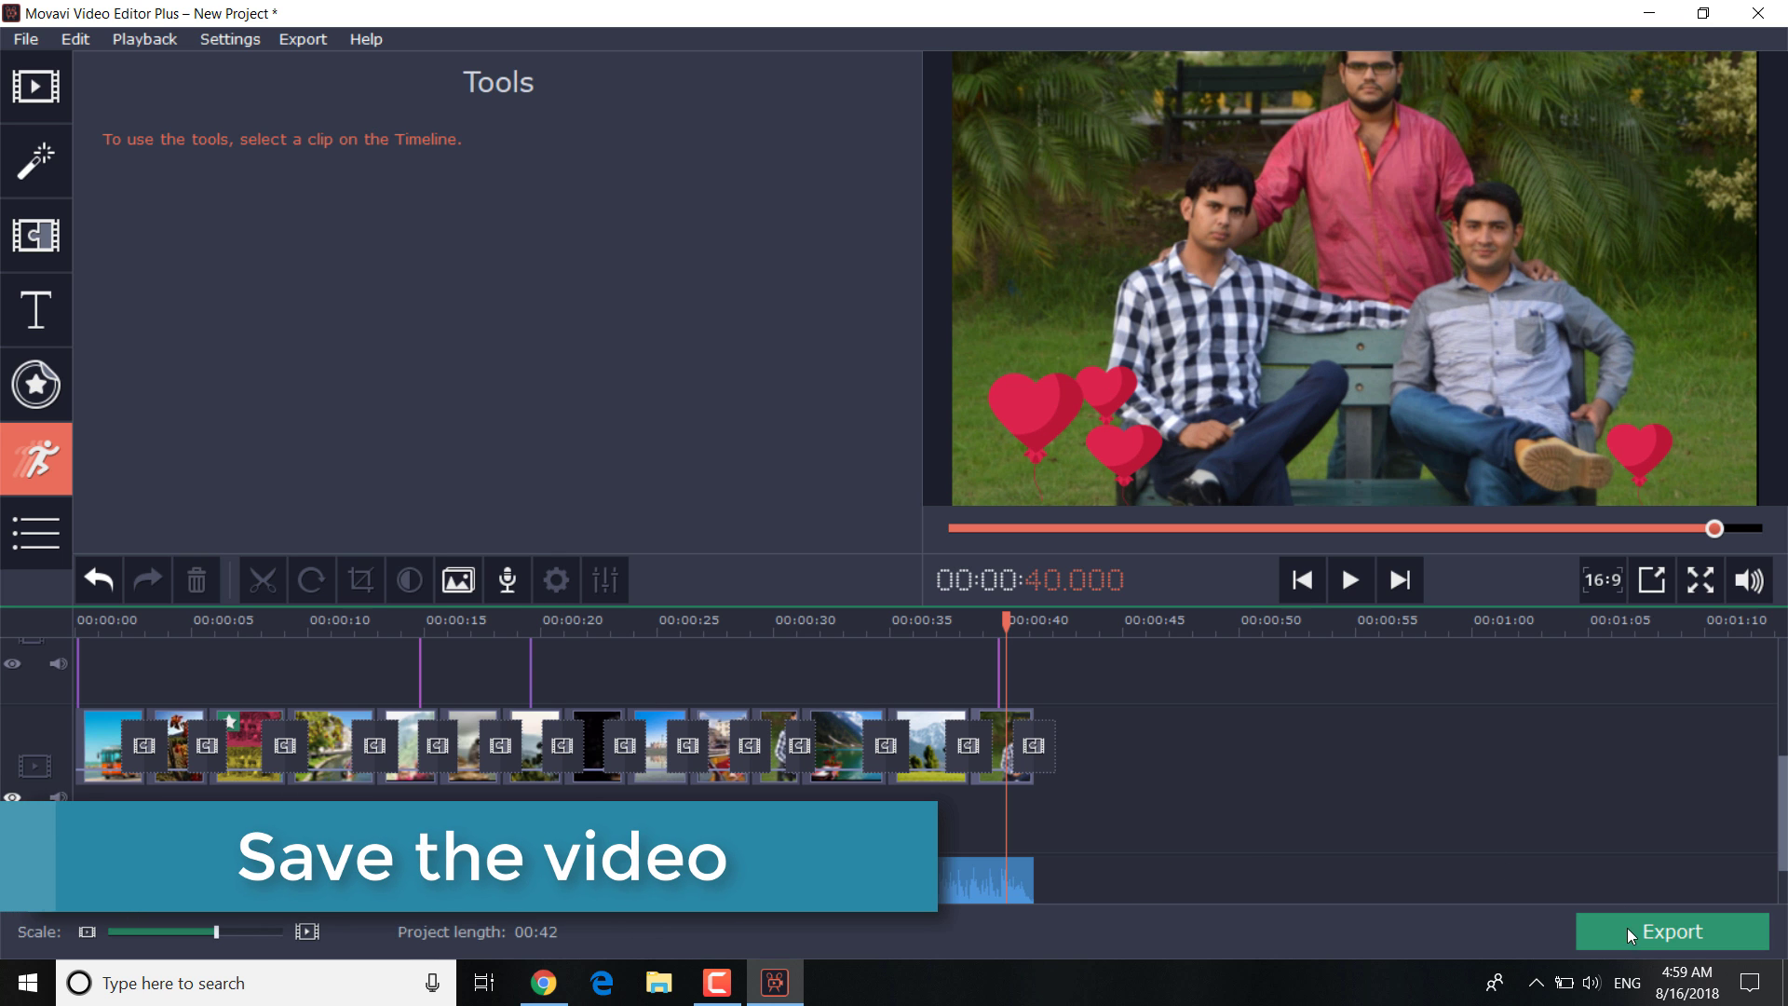
- Export the slideshow as Tour.mp4 in MP4 format at High quality
{"action": "left_click", "coordinate": [1627, 935]}
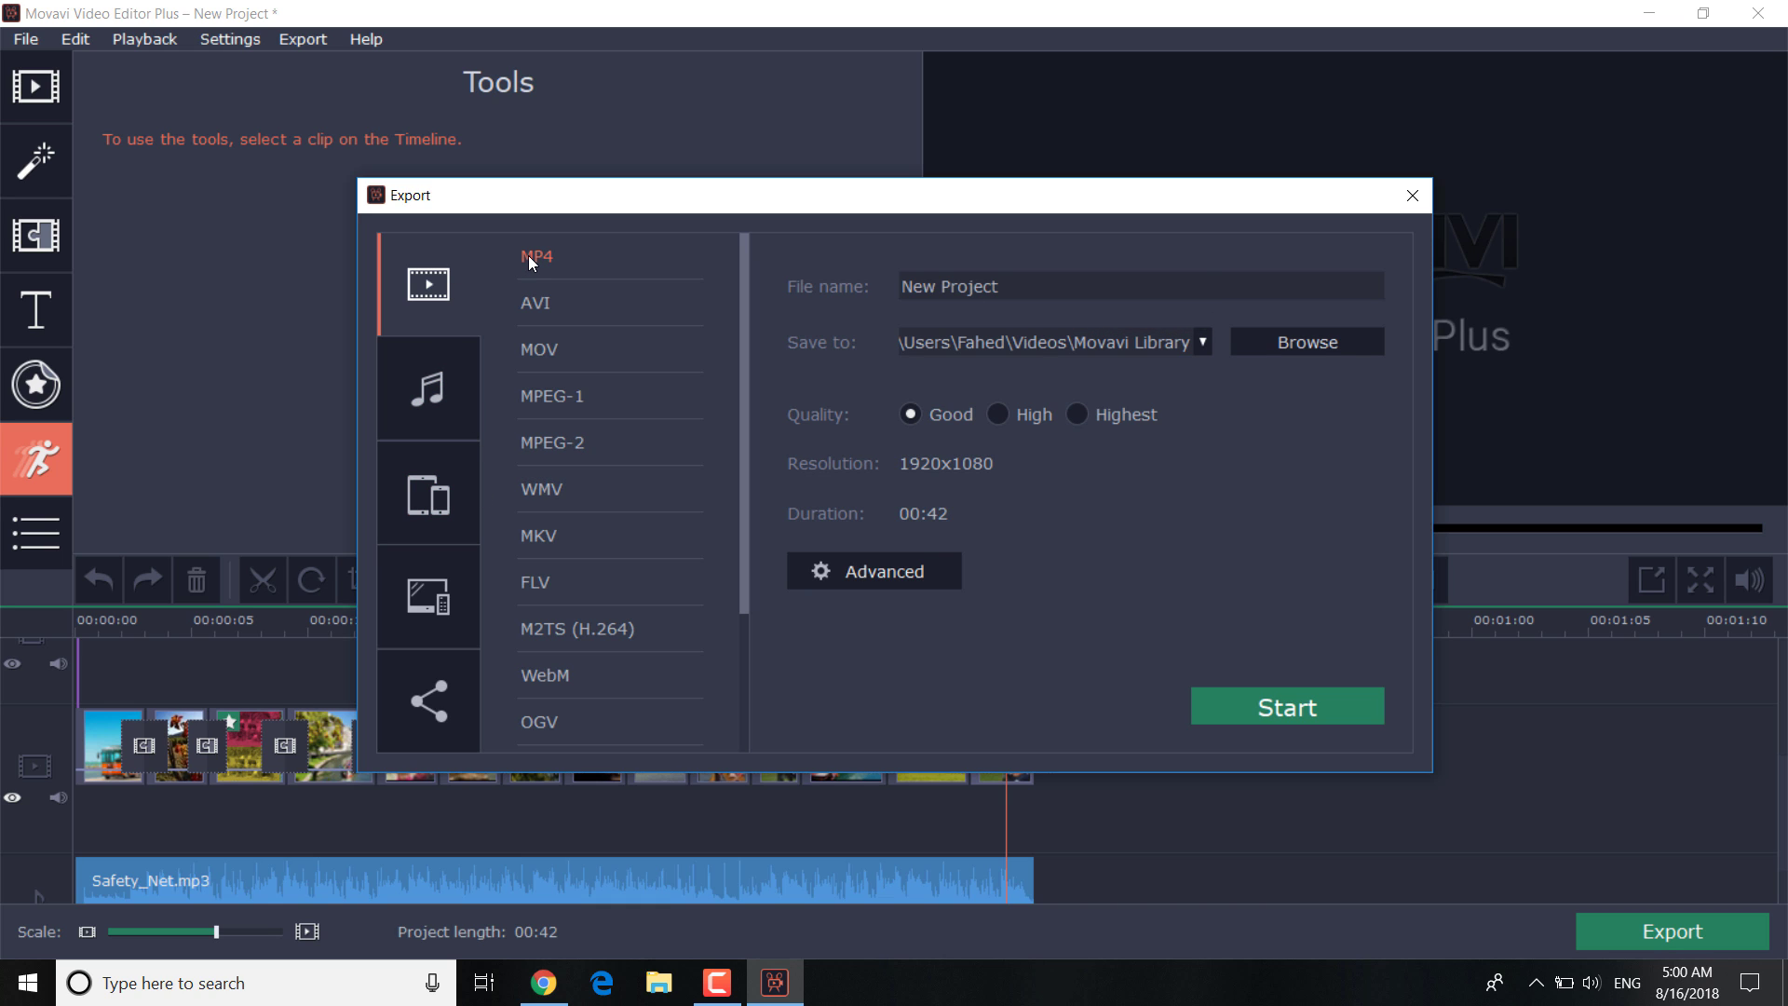
{"action": "left_click", "coordinate": [1077, 416]}
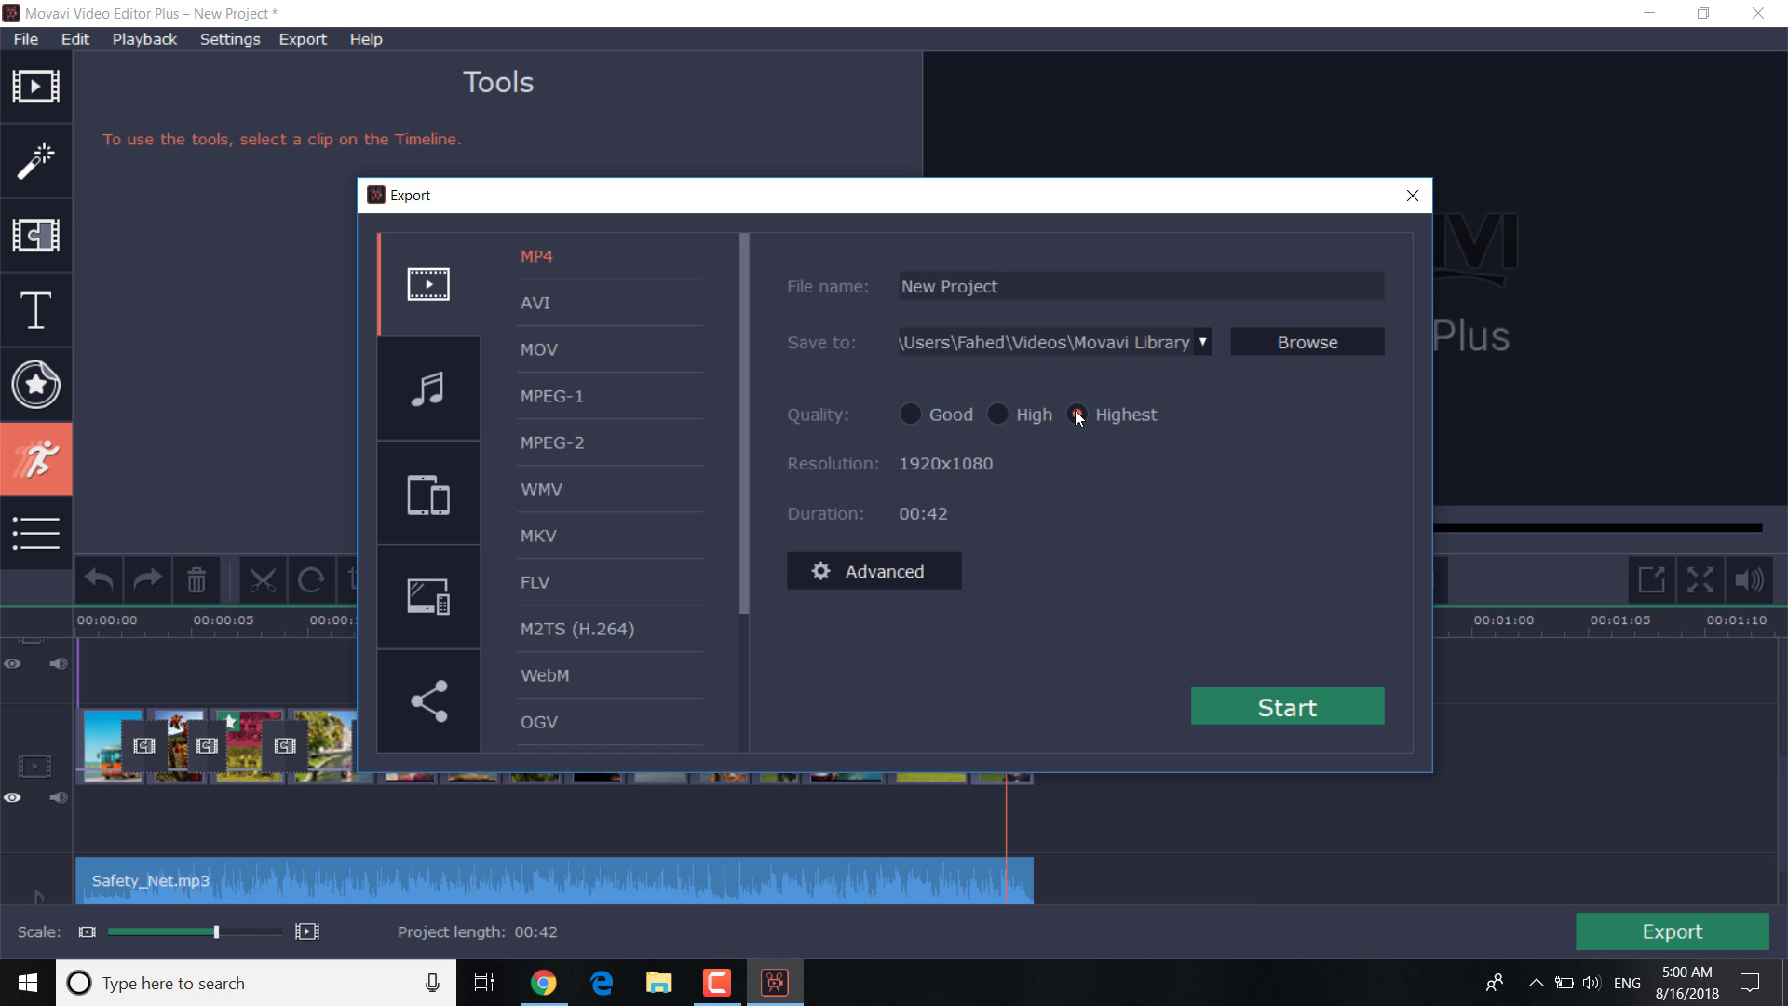
{"action": "left_click", "coordinate": [997, 415]}
{"action": "triple_click", "coordinate": [1068, 285]}
{"action": "type", "text": "Tour"}
{"action": "left_click", "coordinate": [1324, 702]}
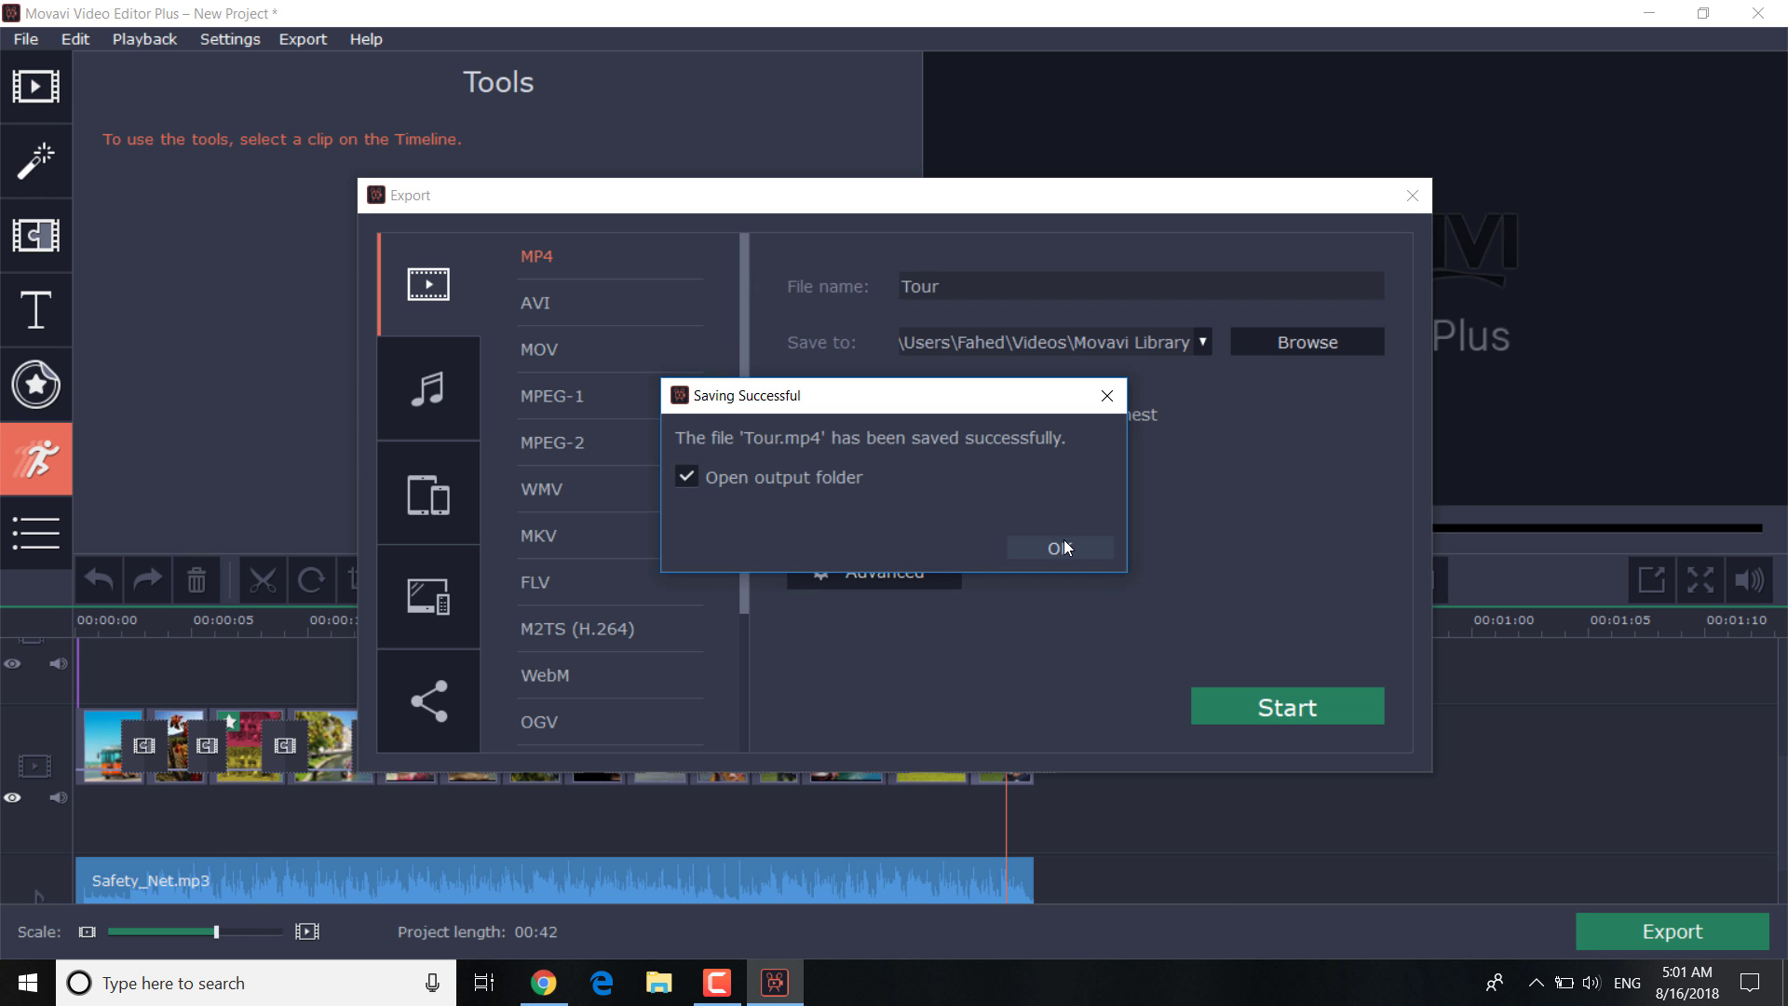
- Open the Movavi Library output folder and play the exported Tour video
{"action": "left_click", "coordinate": [1066, 547]}
{"action": "double_click", "coordinate": [272, 290]}
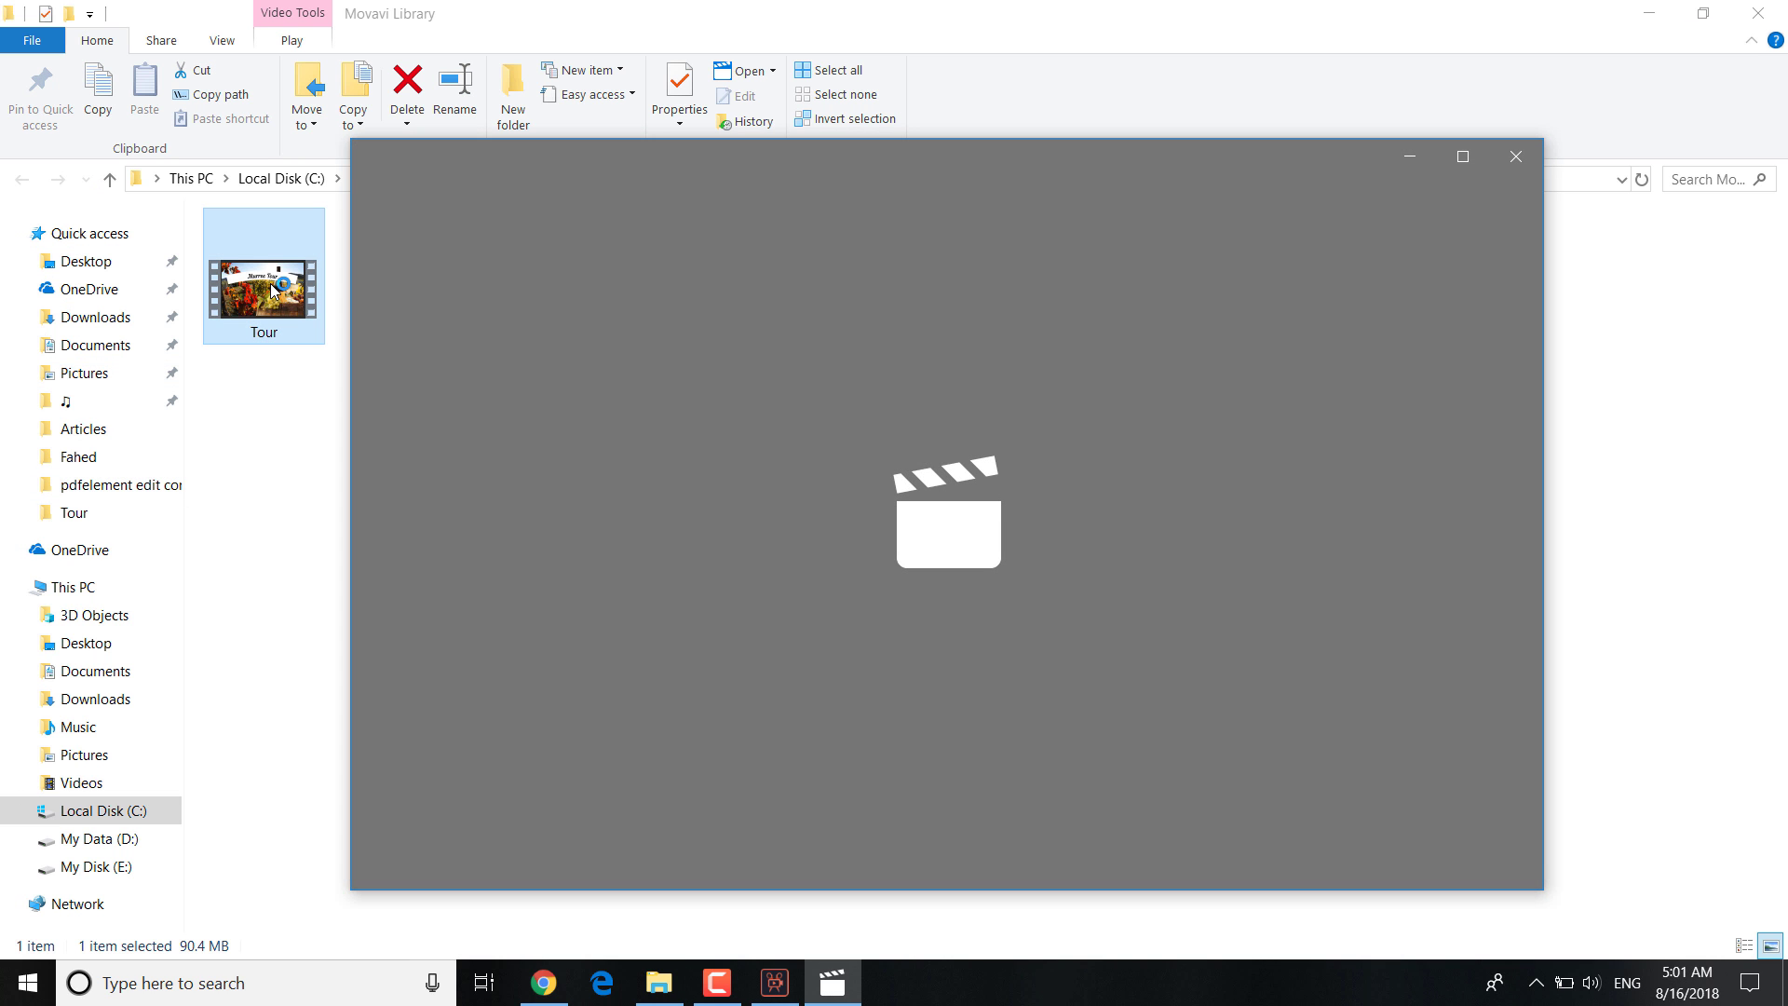